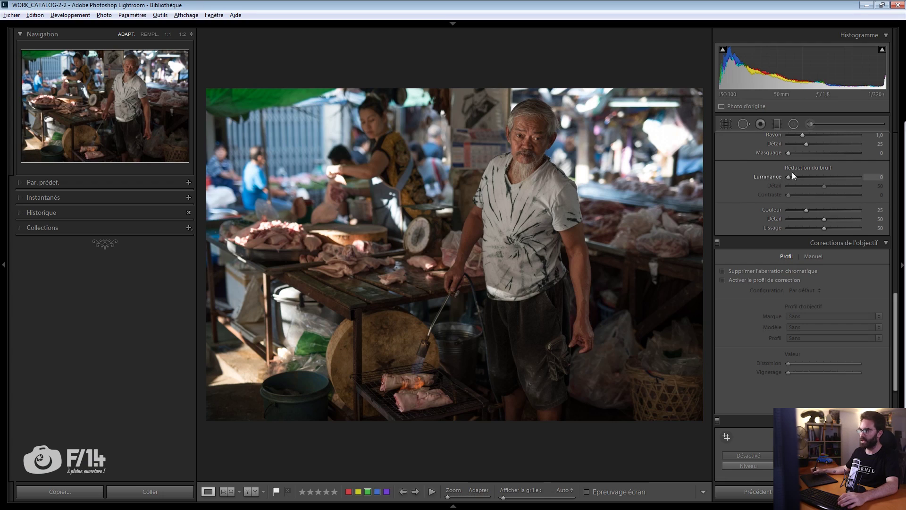
# - Hide the left panels, then set Shadows to +44, Highlights to -43 and Exposure to +0.43
pyautogui.moveTo(895, 313); pyautogui.dragTo(871, 155)
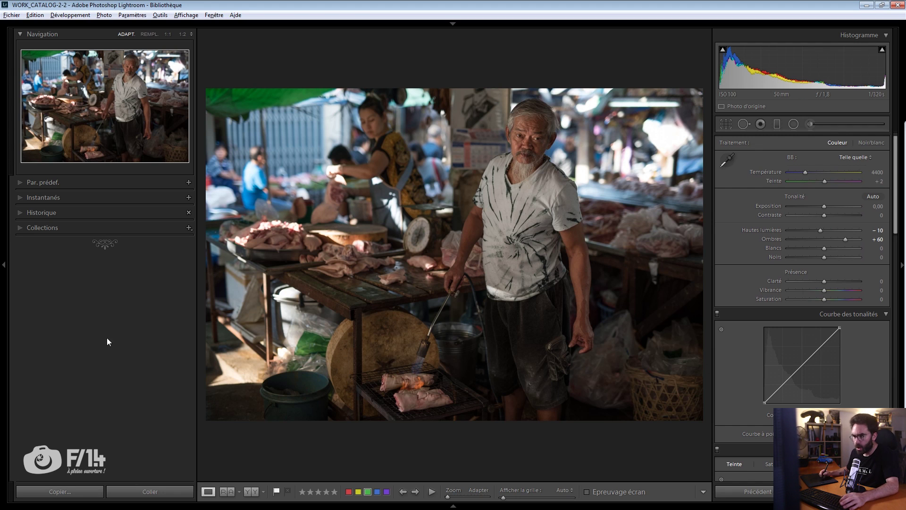
pyautogui.click(7, 309)
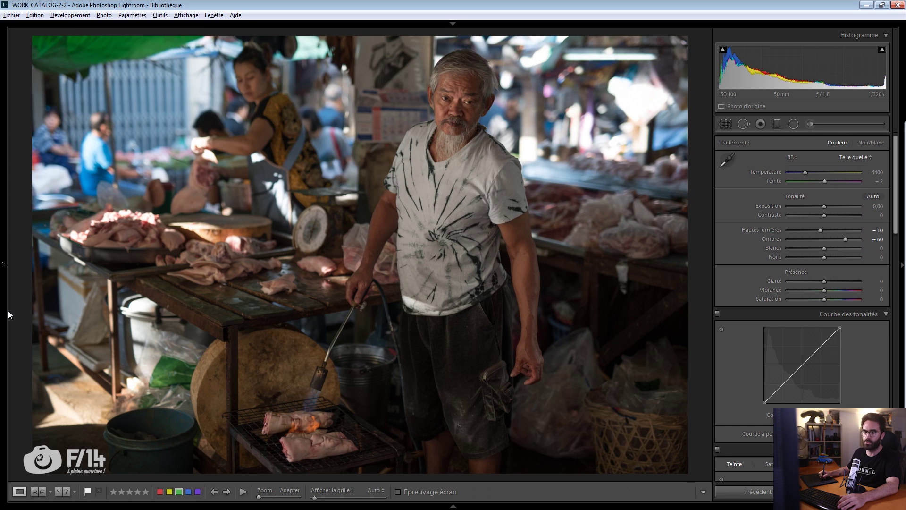
pyautogui.moveTo(842, 240)
pyautogui.mouseDown()
pyautogui.moveTo(826, 240)
pyautogui.moveTo(839, 241)
pyautogui.mouseUp()
pyautogui.doubleClick(834, 231)
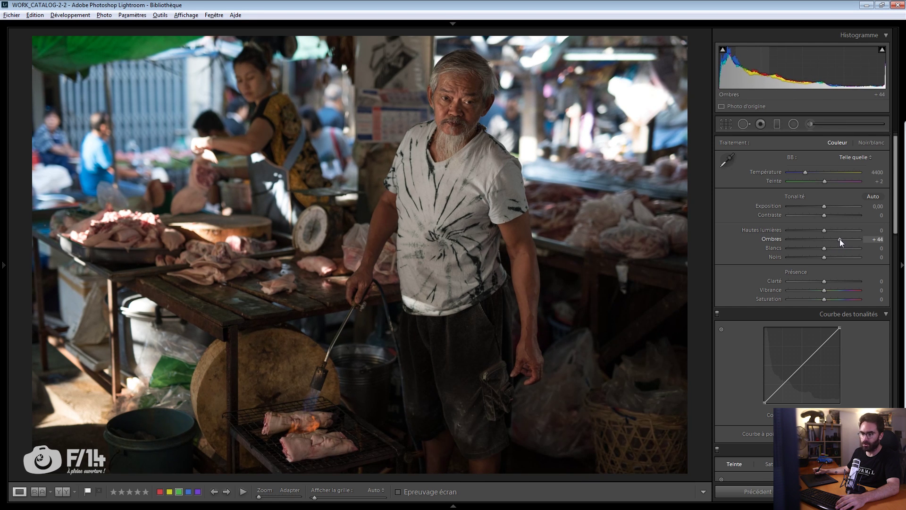
pyautogui.moveTo(824, 230); pyautogui.dragTo(815, 229)
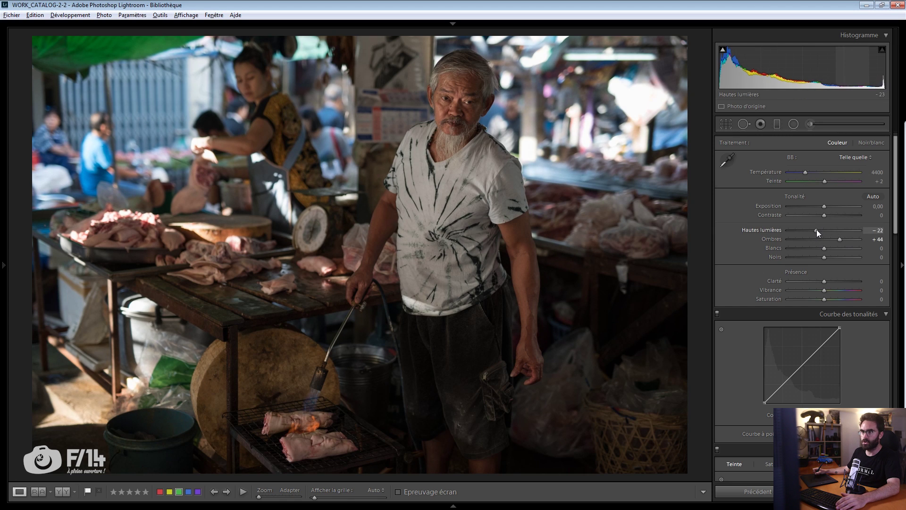
pyautogui.moveTo(817, 231)
pyautogui.mouseDown()
pyautogui.moveTo(809, 230)
pyautogui.moveTo(828, 208)
pyautogui.mouseUp()
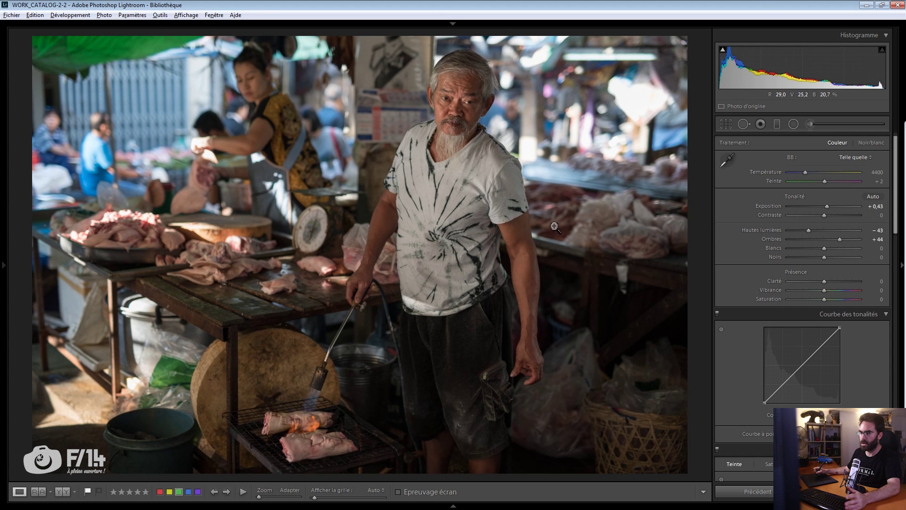
pyautogui.moveTo(809, 230); pyautogui.dragTo(805, 230)
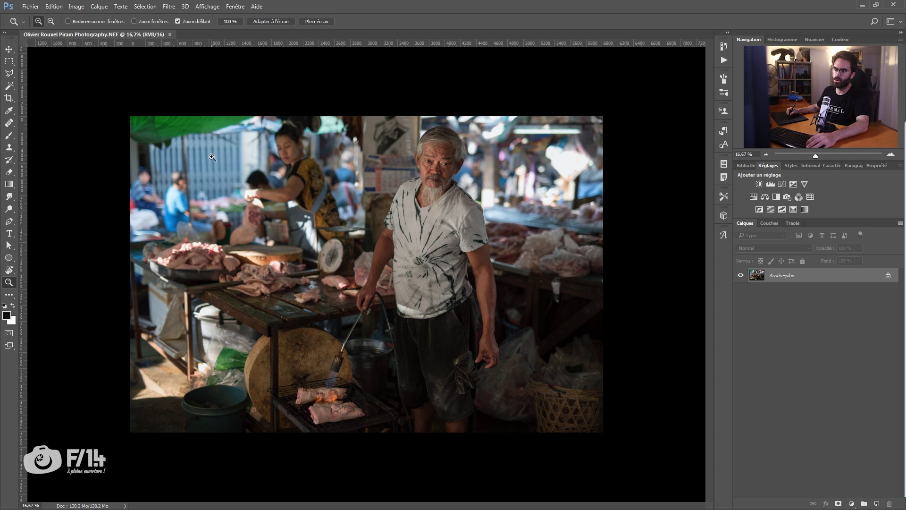
# - Switch to full-screen view with menu bar and zoom in on the torch flame
pyautogui.rightClick(160, 192)
pyautogui.press('Escape')
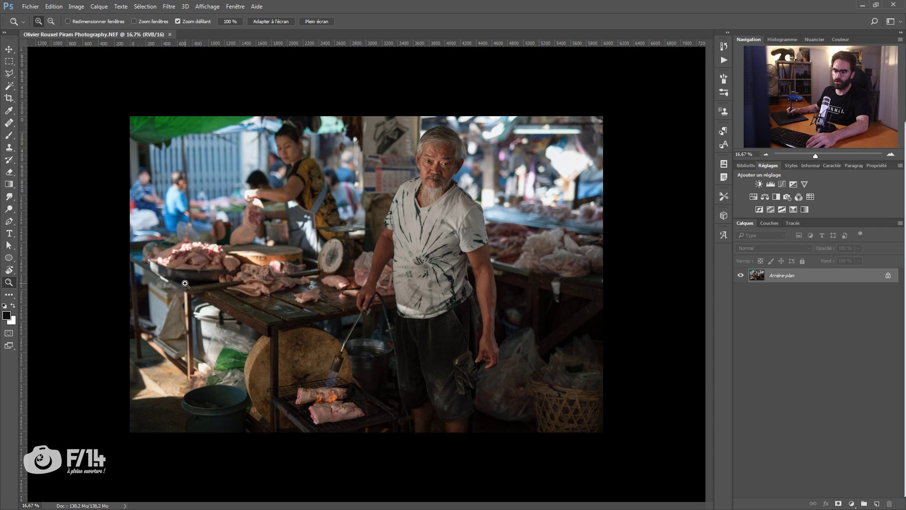
pyautogui.press('f')
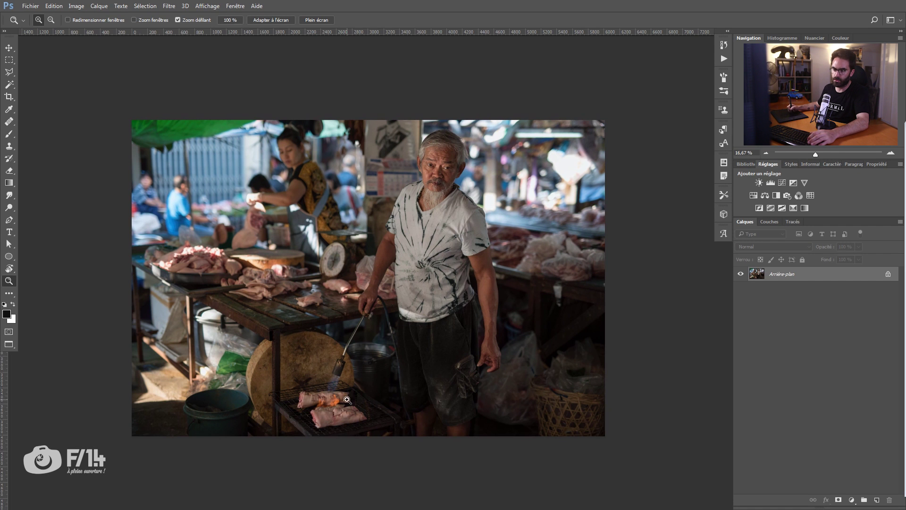
pyautogui.scroll(2, 319, 435)
pyautogui.scroll(2, 340, 406)
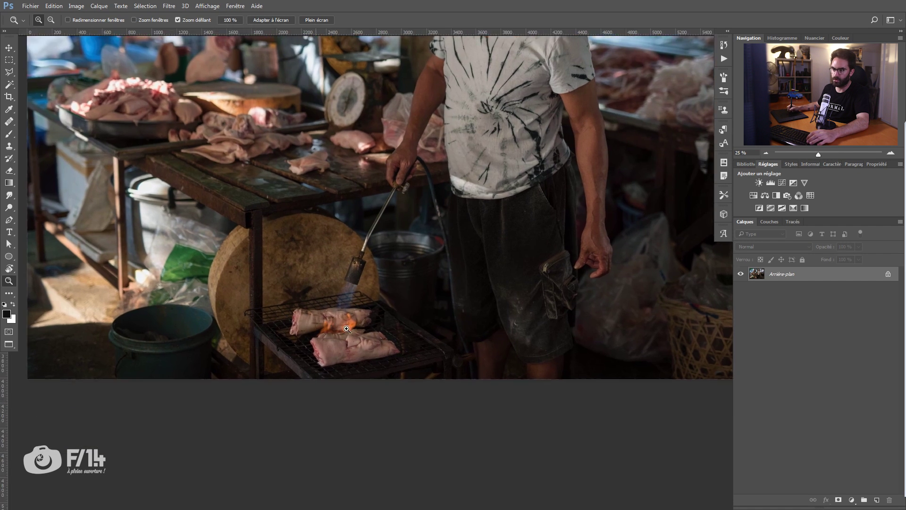
pyautogui.scroll(2, 374, 333)
pyautogui.scroll(1, 375, 335)
pyautogui.scroll(1, 378, 337)
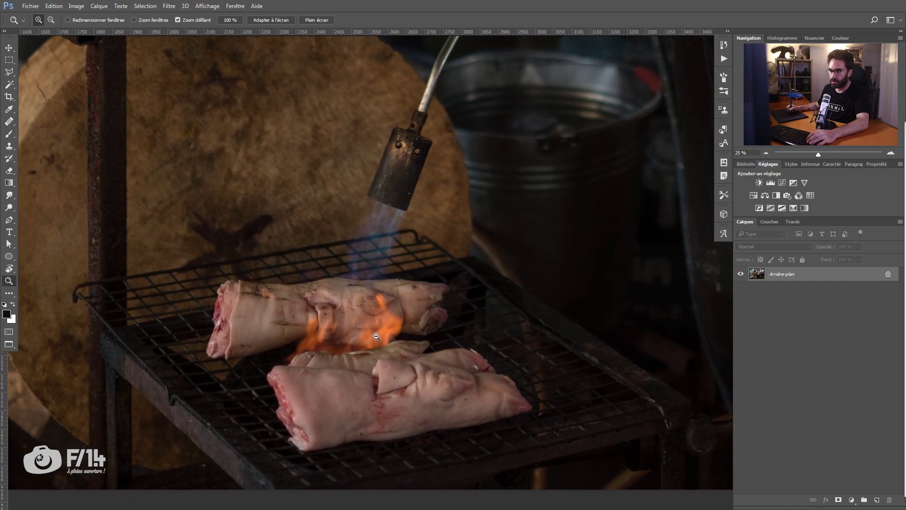
pyautogui.scroll(1, 380, 339)
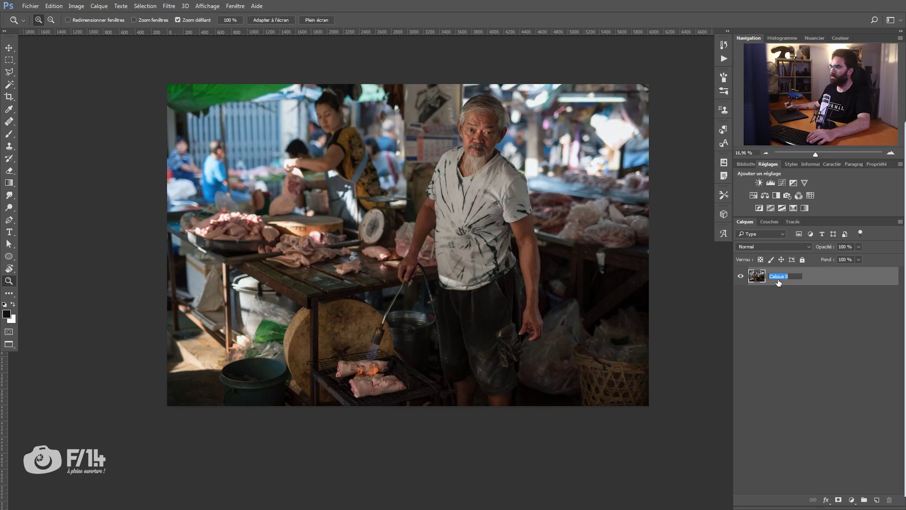
# - Rename the photo layer after the photographer and add a Curves layer with an S-curve
pyautogui.write('Olivi')
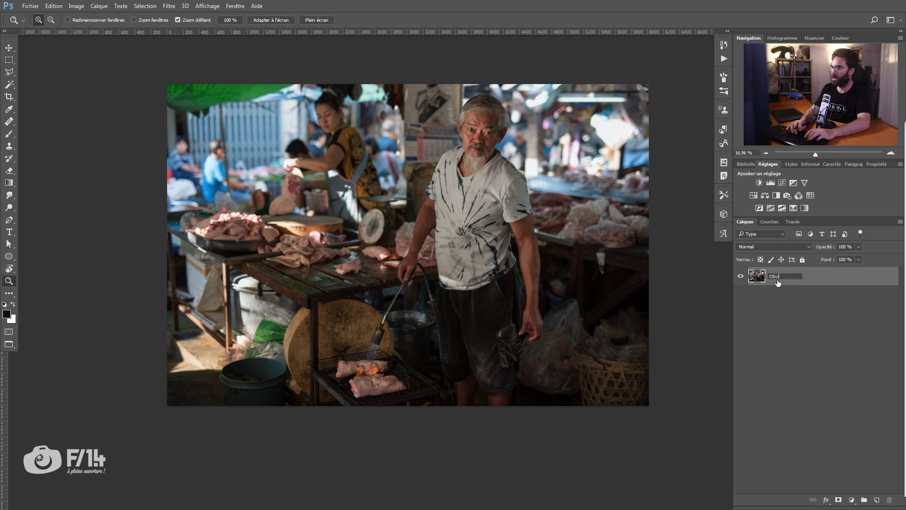
pyautogui.write('er Rouxel')
pyautogui.press('Return')
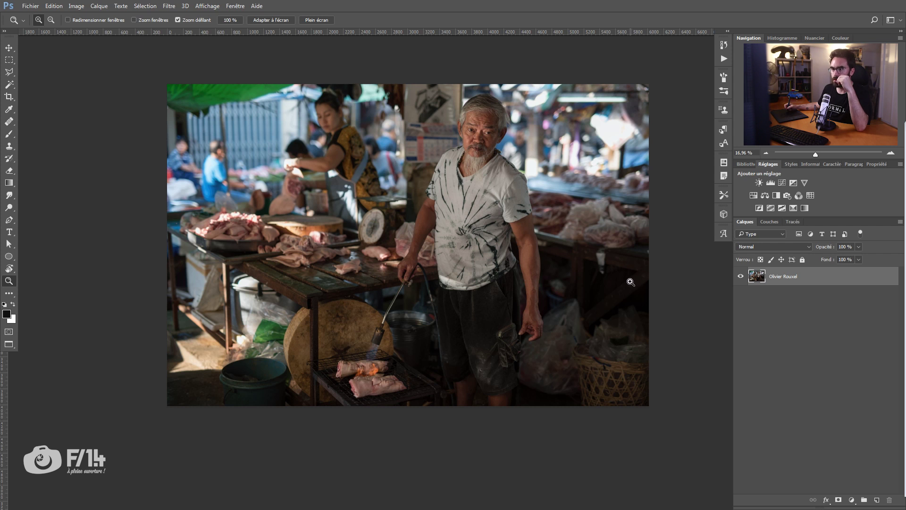
pyautogui.click(852, 499)
pyautogui.click(803, 350)
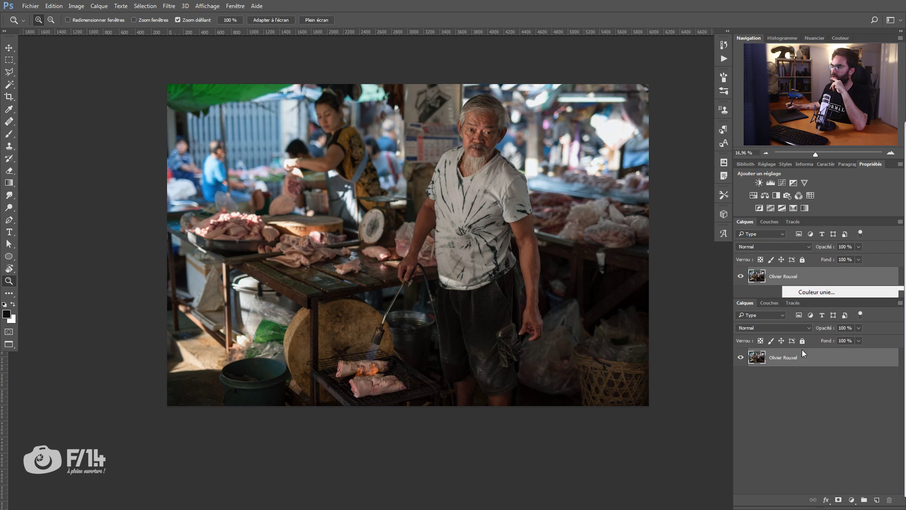
pyautogui.moveTo(755, 298); pyautogui.dragTo(755, 356)
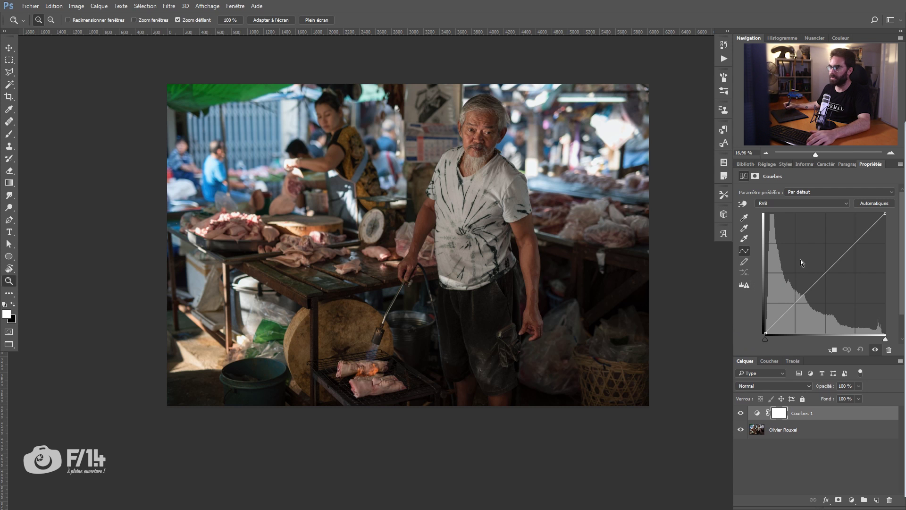
pyautogui.click(803, 299)
pyautogui.moveTo(842, 257); pyautogui.dragTo(842, 250)
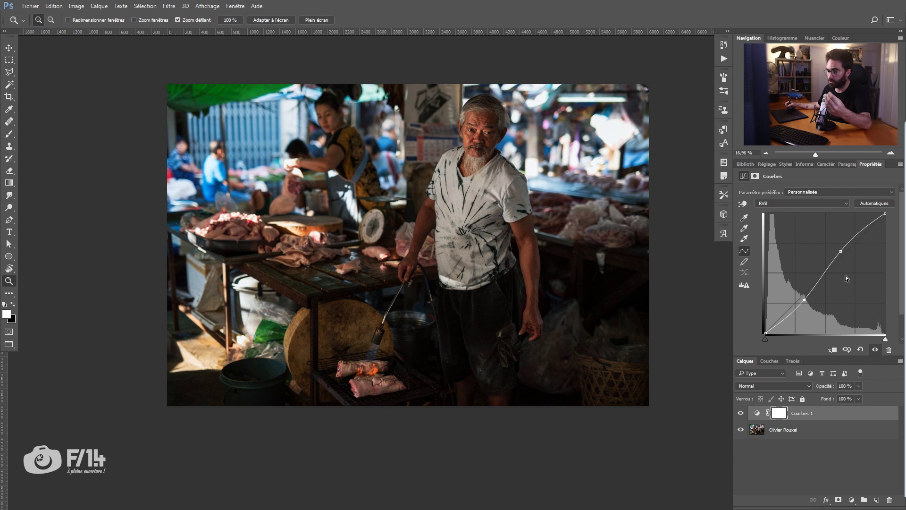
# - Set the curve's blend mode to Luminosité and invert its mask to black
pyautogui.click(796, 387)
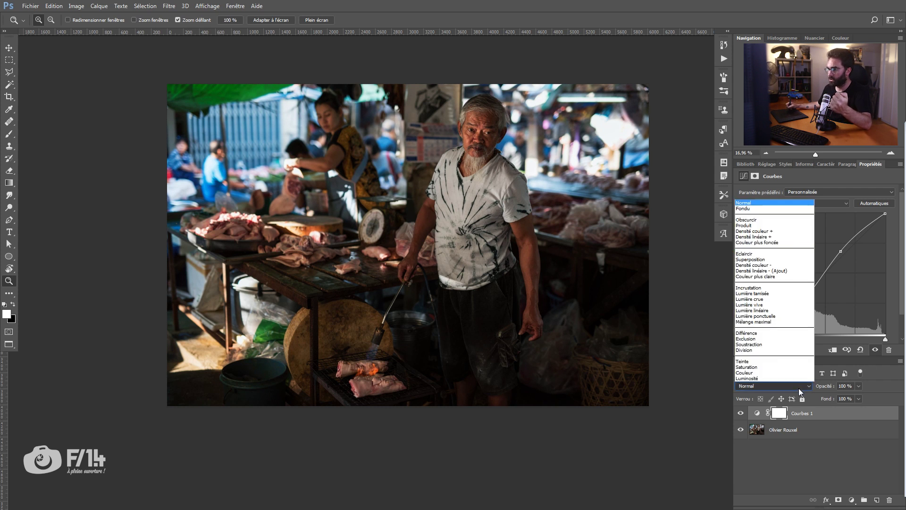
pyautogui.click(766, 378)
pyautogui.click(742, 414)
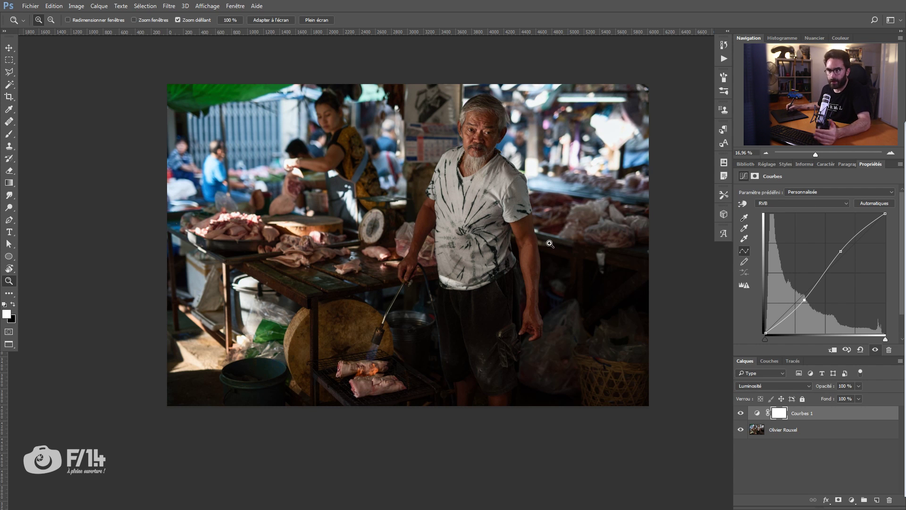
pyautogui.click(779, 414)
pyautogui.hotkey('ctrl', 'i')
# - Paint white on the curve mask over the man's body with a large brush at 20 %
pyautogui.press('b')
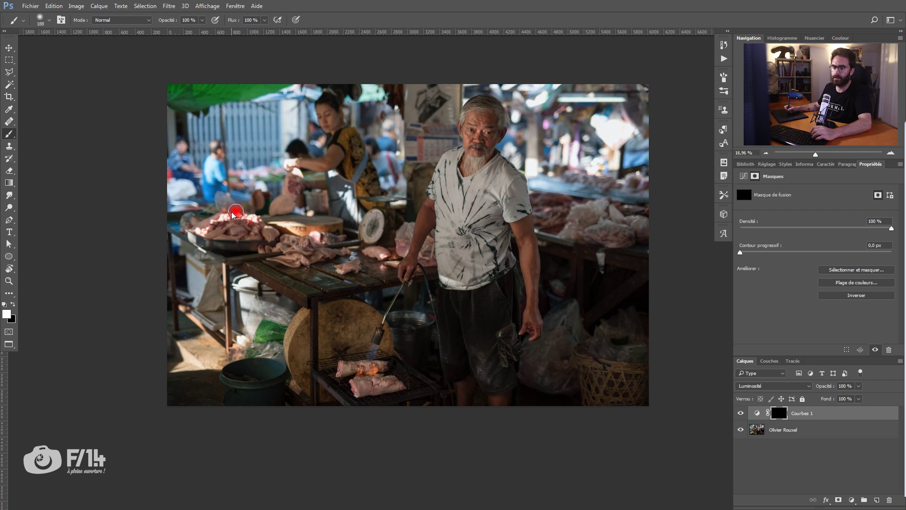
pyautogui.press('x')
pyautogui.moveTo(466, 220); pyautogui.dragTo(449, 258)
pyautogui.moveTo(445, 328)
pyautogui.mouseDown()
pyautogui.moveTo(504, 226)
pyautogui.moveTo(452, 194)
pyautogui.mouseUp()
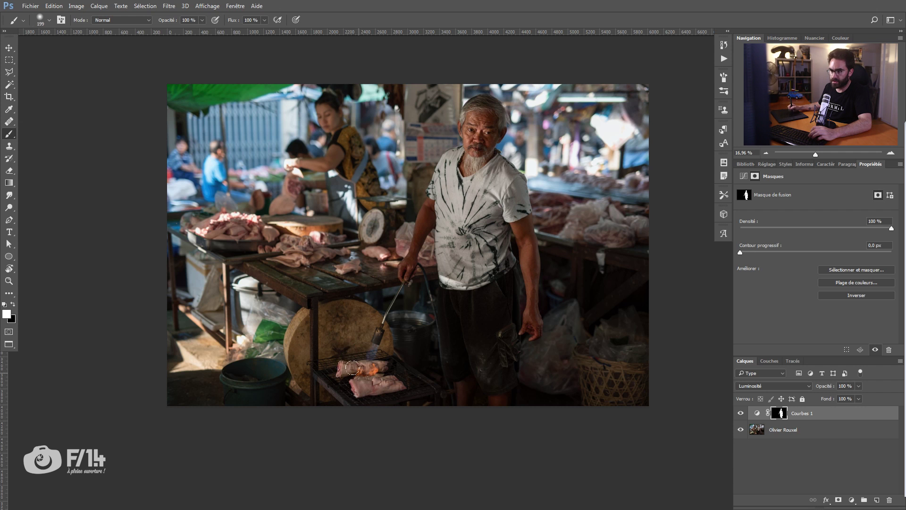
pyautogui.press('2')
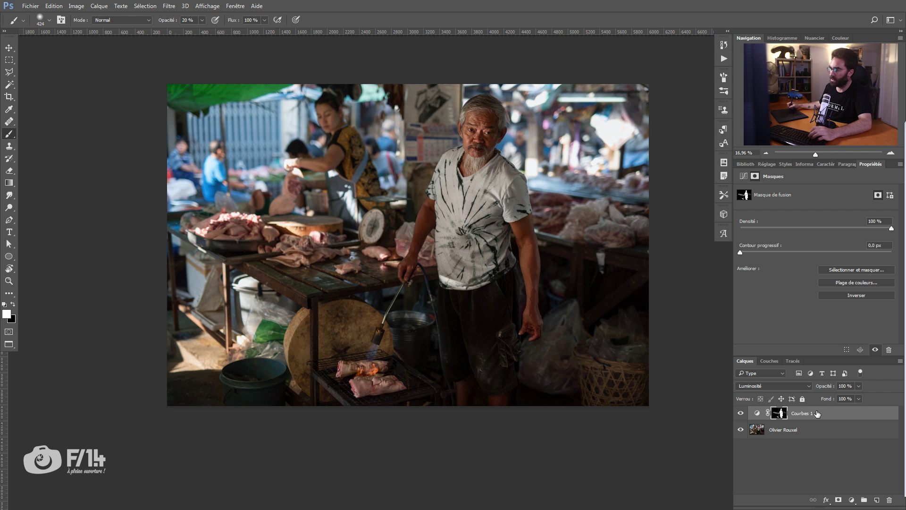
# - Refine the curve's upper point, lower opacity to about 70 % and rename the layer Contraste perso
pyautogui.click(758, 414)
pyautogui.moveTo(841, 252); pyautogui.dragTo(835, 253)
pyautogui.click(741, 414)
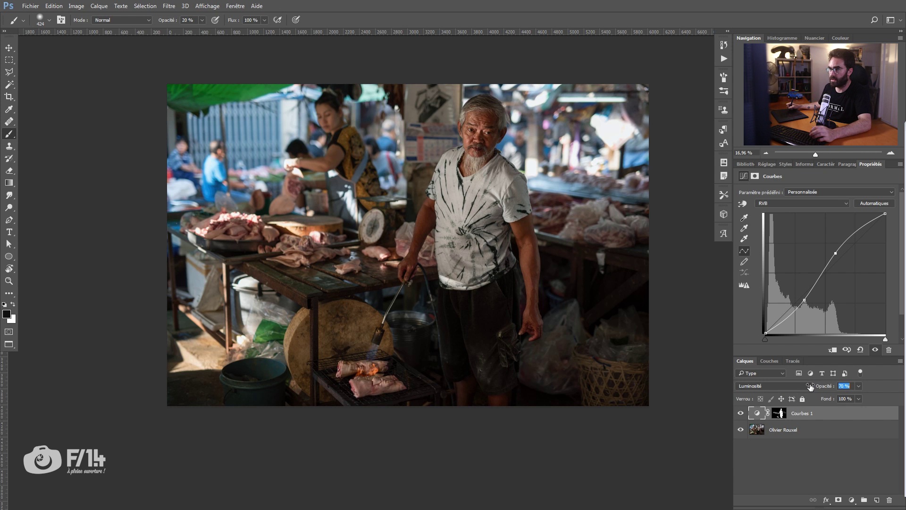
pyautogui.moveTo(811, 387); pyautogui.dragTo(829, 390)
pyautogui.doubleClick(802, 413)
pyautogui.write('Contrast')
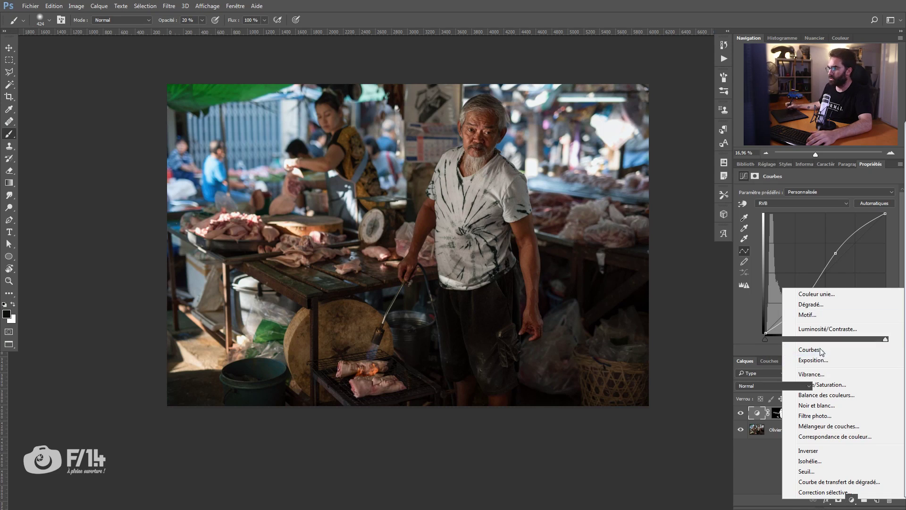
# - Add a darkening Curves layer and paint black to keep the man's head, shirt, meat and forearm bright
pyautogui.click(810, 350)
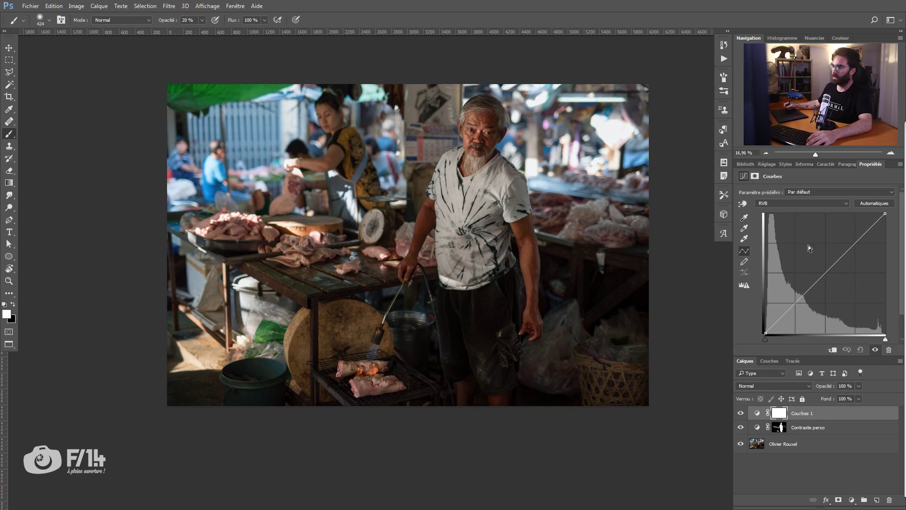
pyautogui.moveTo(829, 274); pyautogui.dragTo(833, 280)
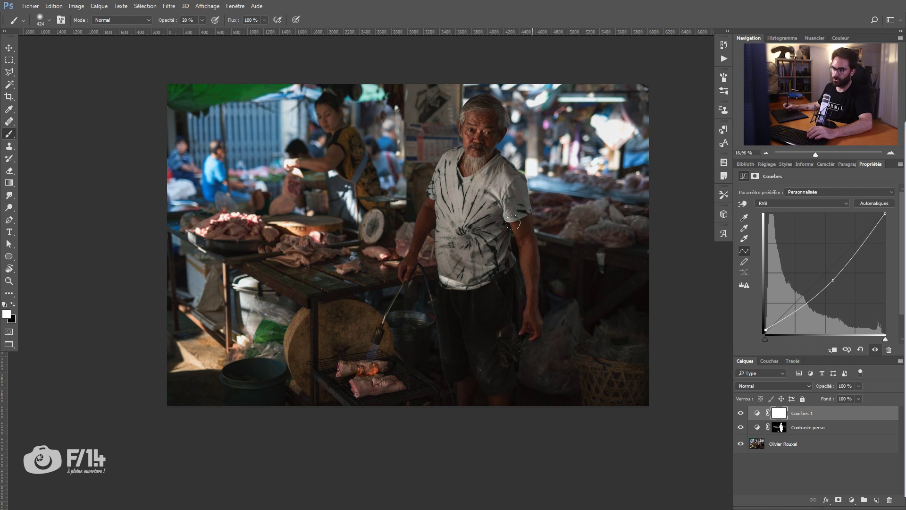
pyautogui.press('0')
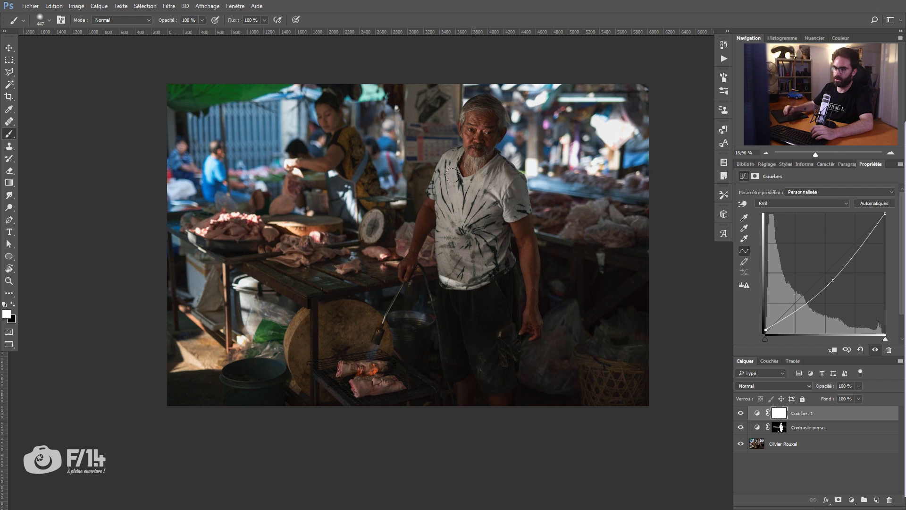
pyautogui.press('x')
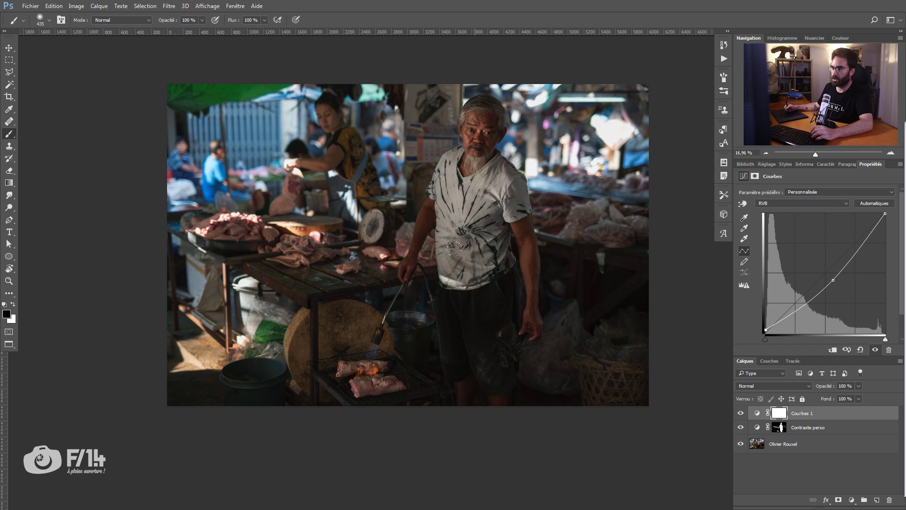
pyautogui.moveTo(454, 248); pyautogui.dragTo(474, 215)
pyautogui.moveTo(454, 159); pyautogui.dragTo(473, 208)
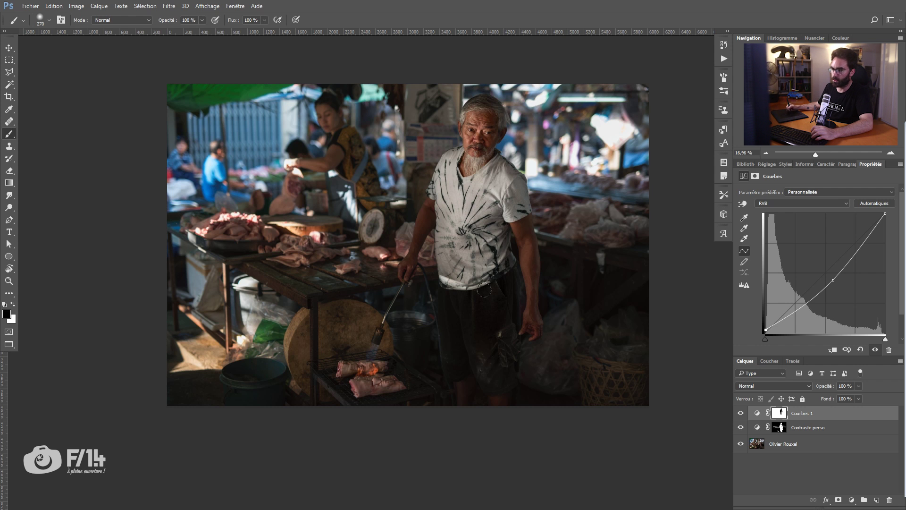
pyautogui.moveTo(467, 254); pyautogui.dragTo(468, 226)
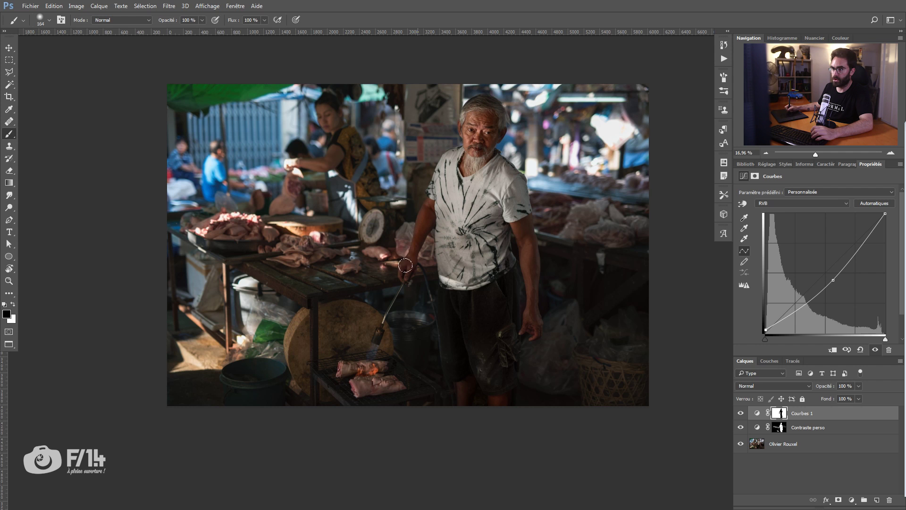
pyautogui.moveTo(391, 375); pyautogui.dragTo(363, 368)
pyautogui.press('[')
pyautogui.press('[')
pyautogui.moveTo(528, 229); pyautogui.dragTo(528, 302)
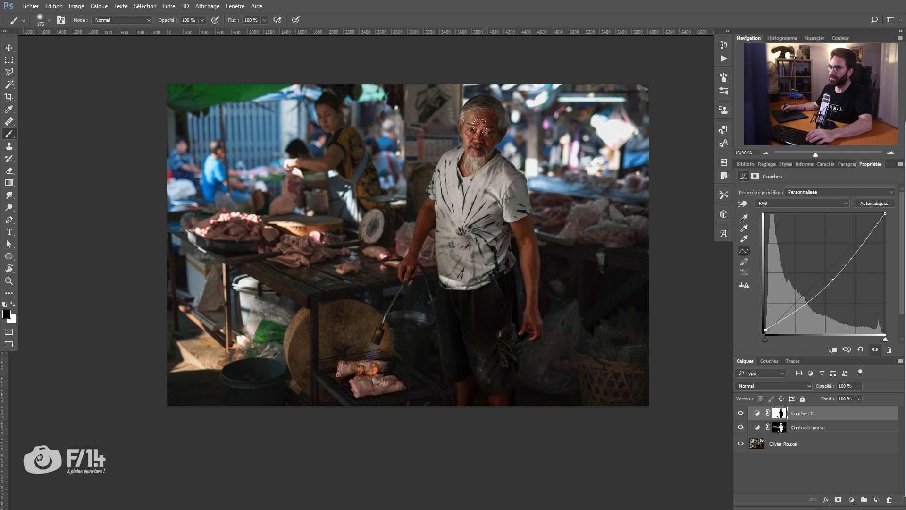
# - Switch to white, compare, and set a soft brush at 10–20 % opacity, resizing with bracket keys
pyautogui.press('x')
pyautogui.click(741, 414)
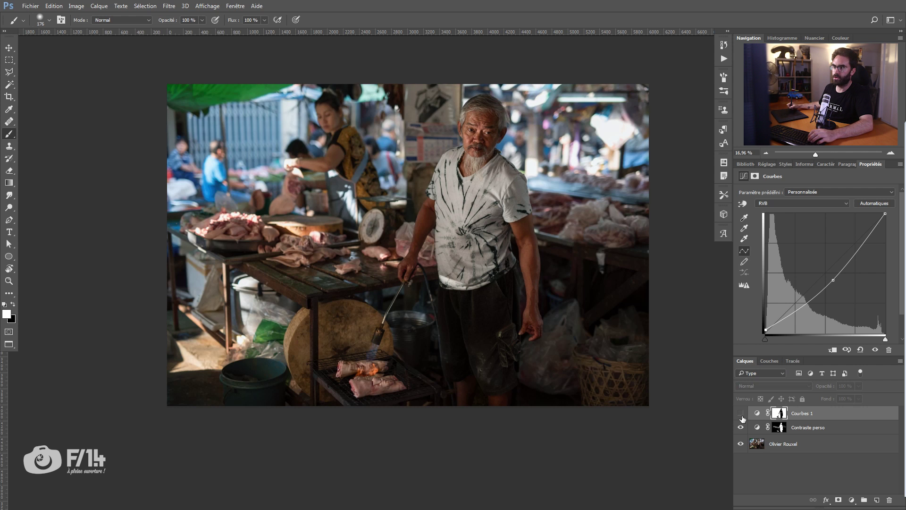
pyautogui.press(']')
pyautogui.press(']')
pyautogui.press(']')
pyautogui.press('1')
pyautogui.press('[')
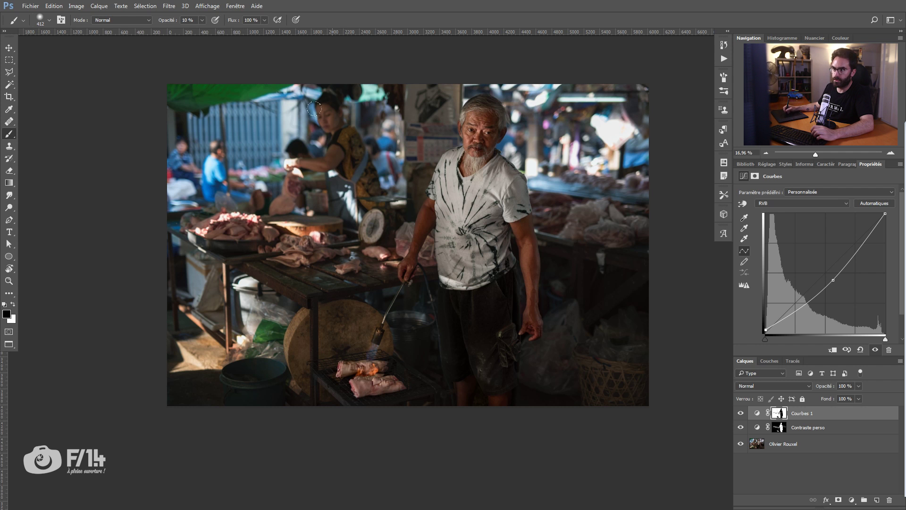
pyautogui.press('2')
pyautogui.press(']')
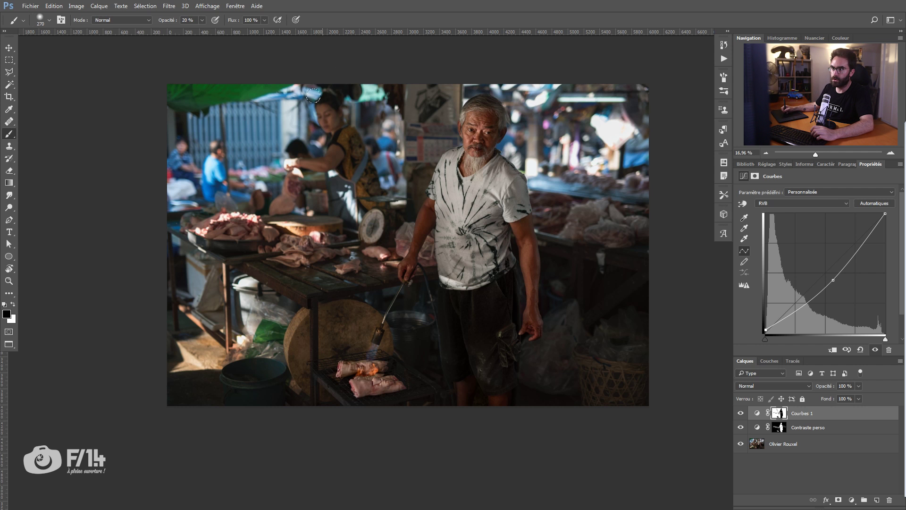
pyautogui.press(']')
pyautogui.press(']')
pyautogui.press(']')
pyautogui.press('[')
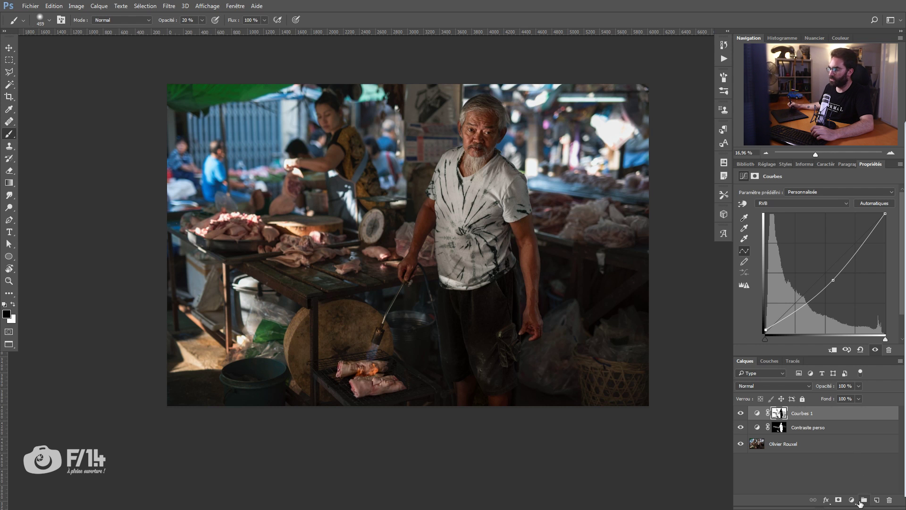
# - Add another Curves layer and set Courbes 1 to Luminosité blending
pyautogui.click(852, 500)
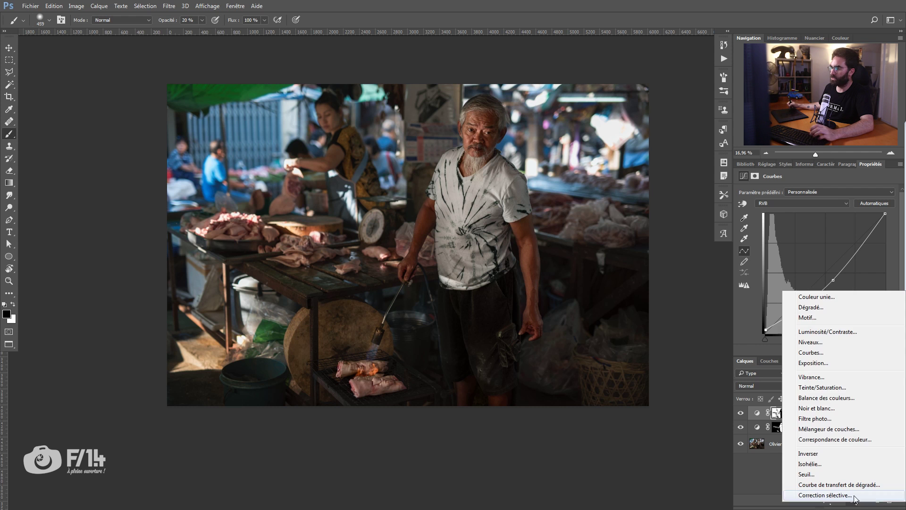
pyautogui.click(812, 353)
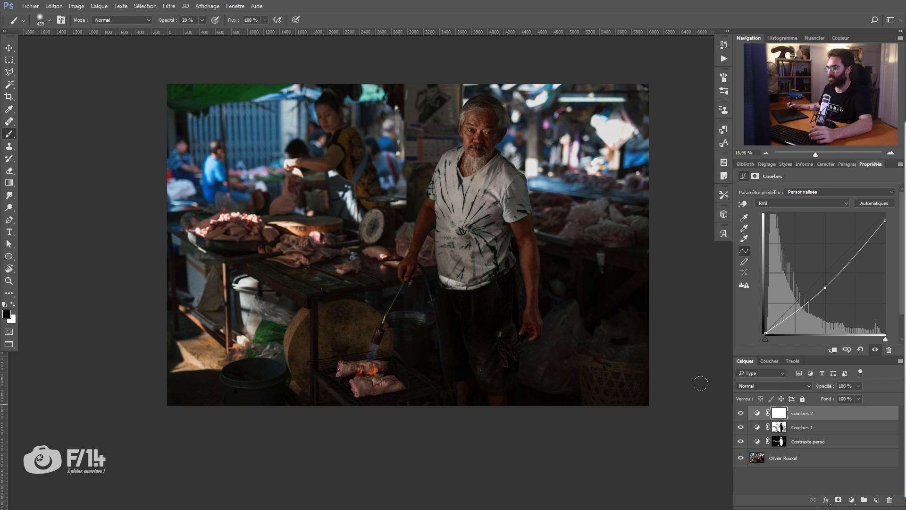
pyautogui.click(773, 386)
pyautogui.click(763, 378)
pyautogui.click(801, 427)
pyautogui.click(786, 386)
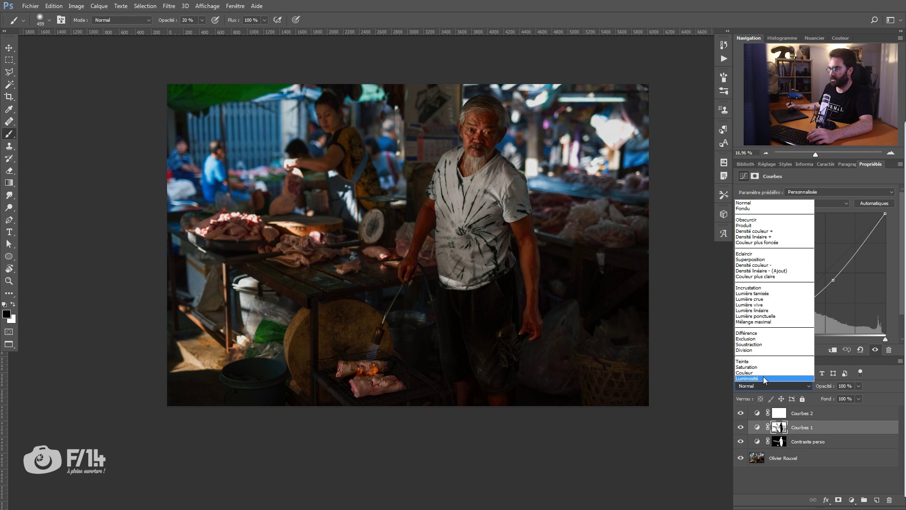
pyautogui.click(764, 376)
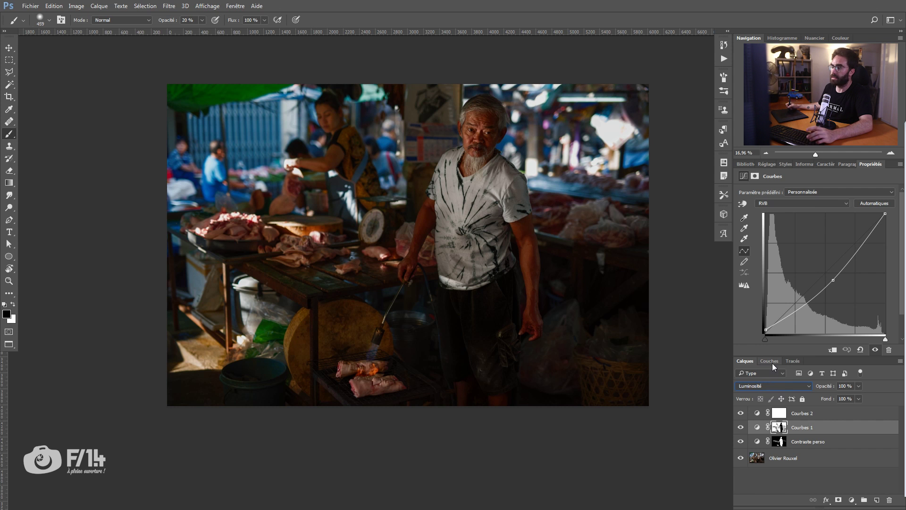
pyautogui.click(741, 427)
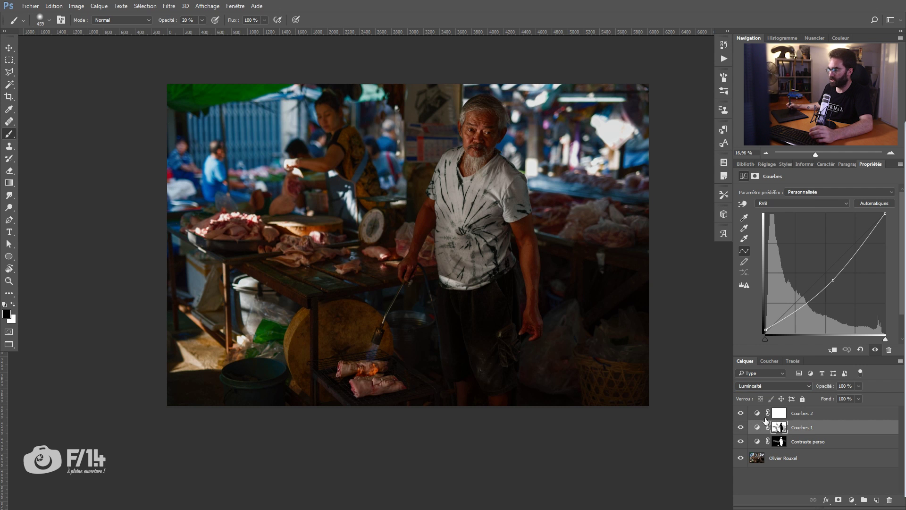
# - Rename the layers Fond plus sombre and Reduire lumière fond, and invert the new layer's mask
pyautogui.doubleClick(799, 427)
pyautogui.write('Fon')
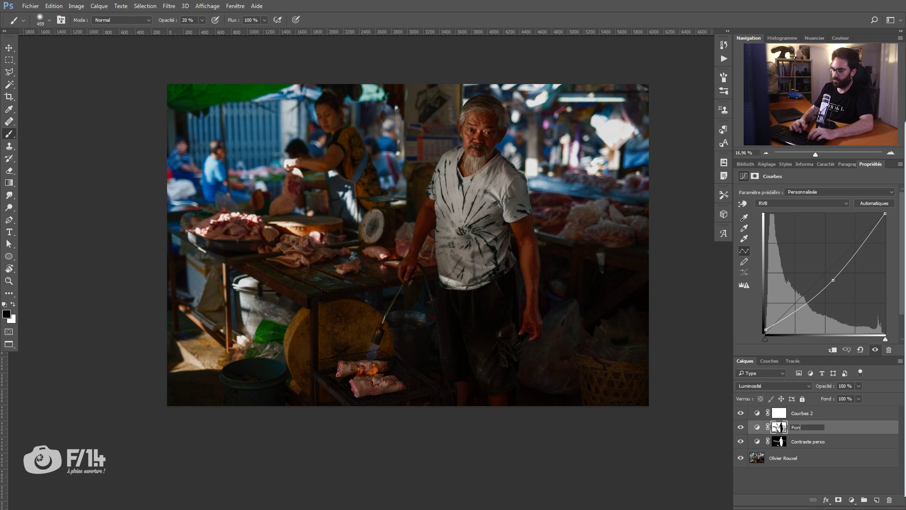
pyautogui.write('mbre')
pyautogui.press('Return')
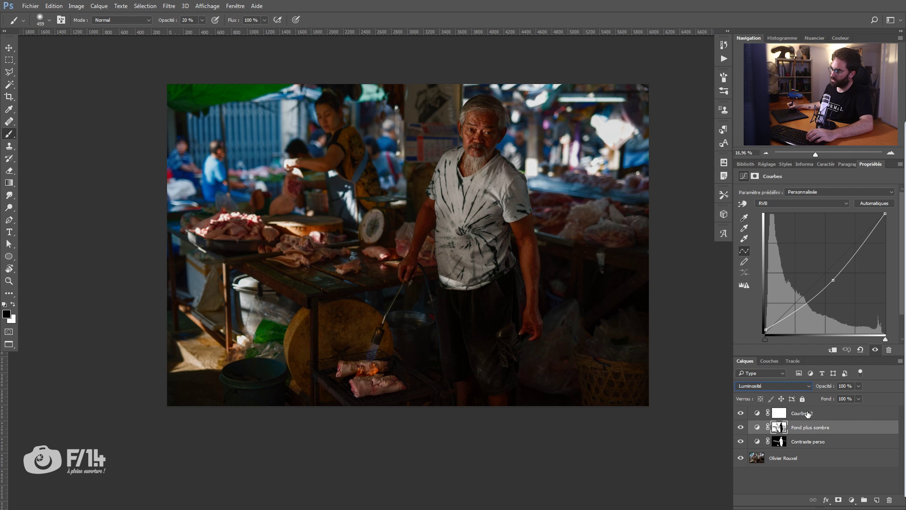
pyautogui.doubleClick(803, 414)
pyautogui.write('Reduir')
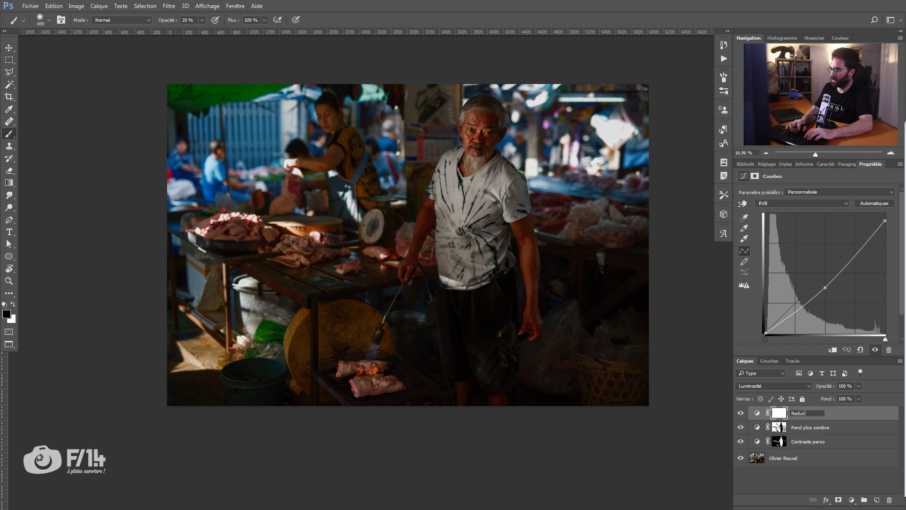
pyautogui.write('e lumière fond')
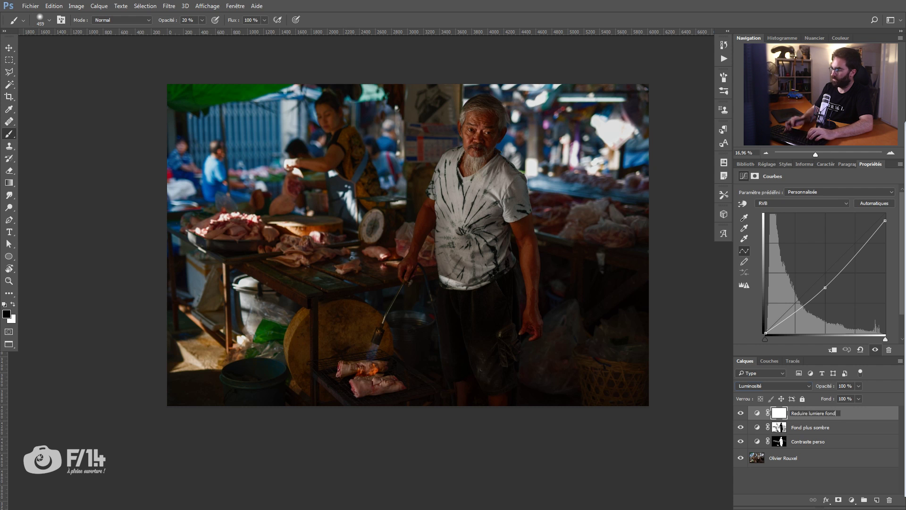
pyautogui.click(780, 415)
pyautogui.hotkey('ctrl', 'i')
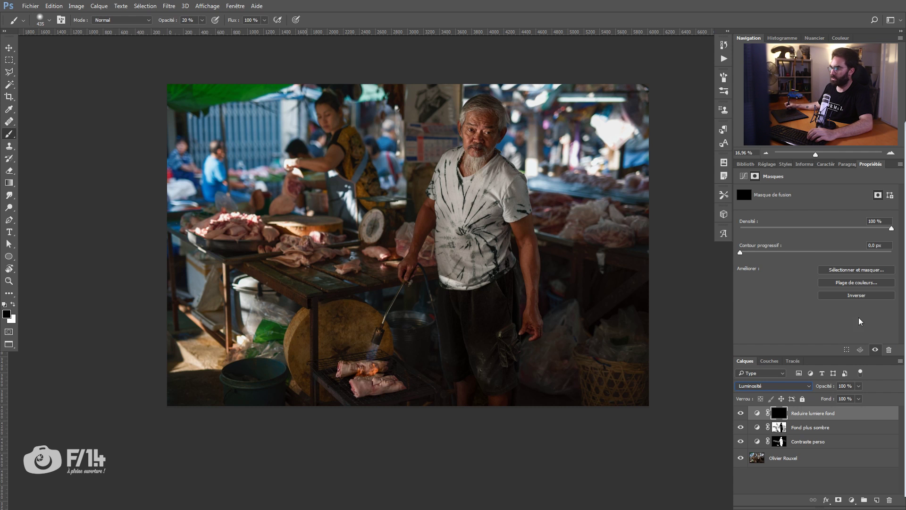
# - Paint white at 50 % over the top-left, left and upper-right background, and lower the curve's highlights
pyautogui.press('x')
pyautogui.press('5')
pyautogui.moveTo(293, 142)
pyautogui.mouseDown()
pyautogui.moveTo(212, 127)
pyautogui.moveTo(179, 137)
pyautogui.moveTo(154, 83)
pyautogui.mouseUp()
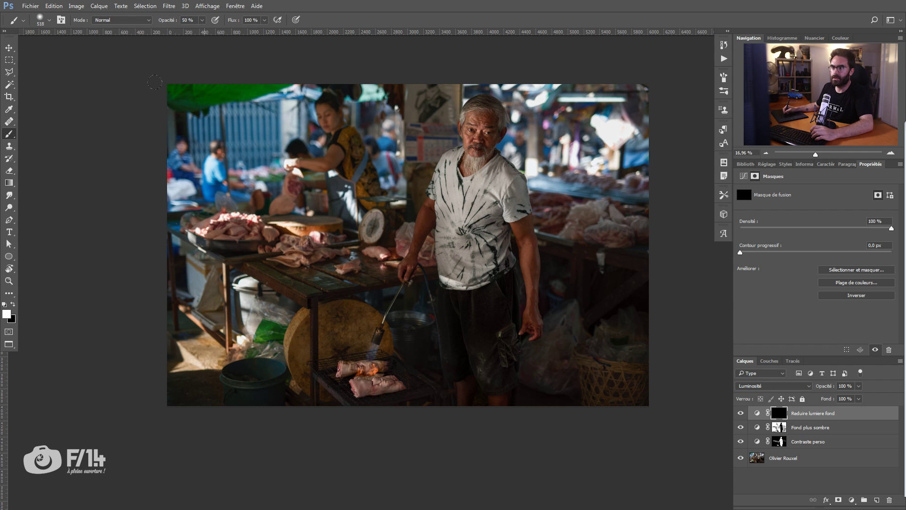
pyautogui.moveTo(269, 168)
pyautogui.mouseDown()
pyautogui.moveTo(175, 172)
pyautogui.moveTo(175, 199)
pyautogui.mouseUp()
pyautogui.moveTo(628, 109); pyautogui.dragTo(543, 156)
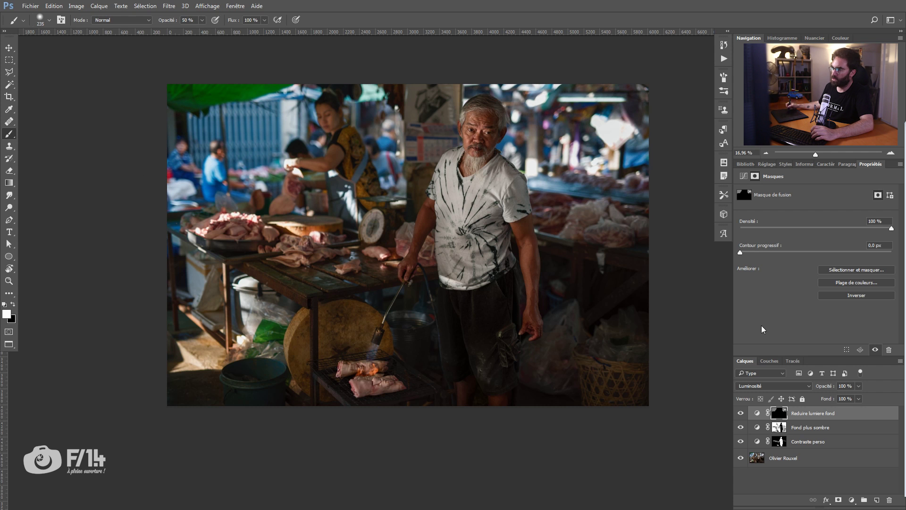
pyautogui.click(757, 414)
pyautogui.moveTo(885, 221); pyautogui.dragTo(886, 236)
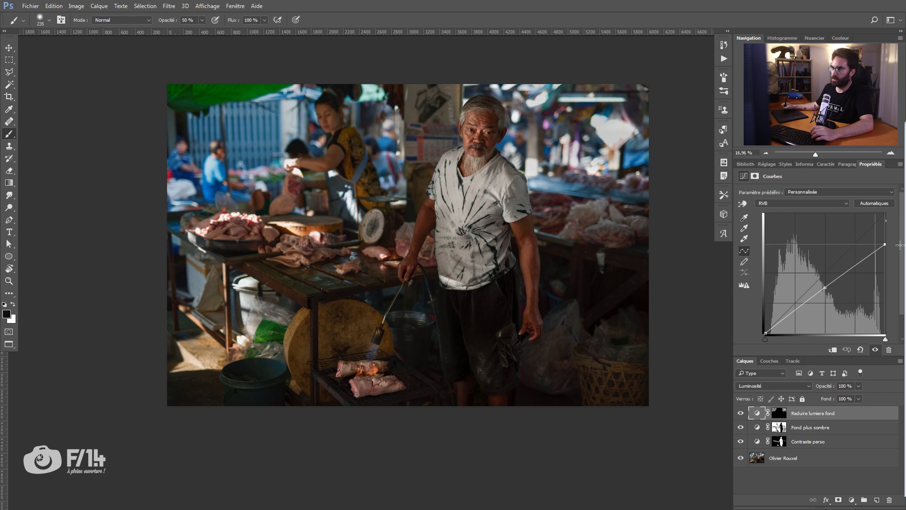
pyautogui.moveTo(827, 290); pyautogui.dragTo(828, 293)
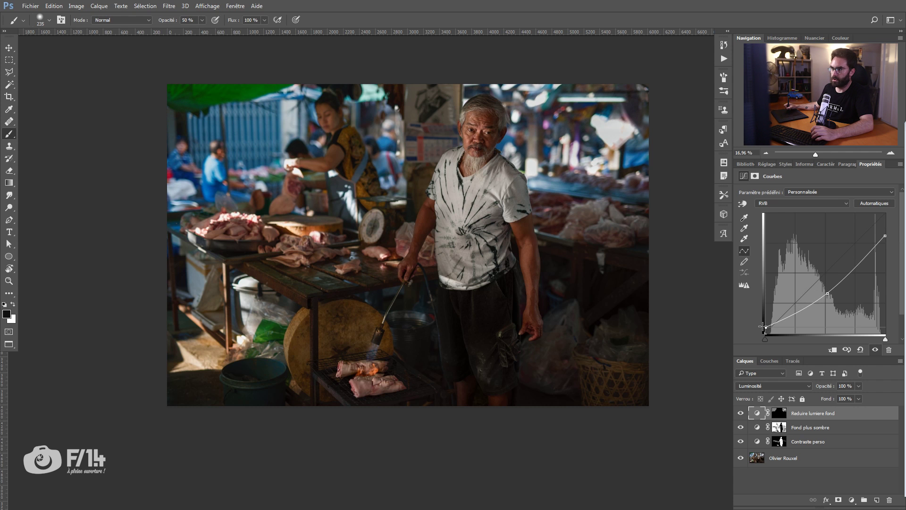
# - Extend the dimming to the background beside the man's head and compare with the original
pyautogui.click(779, 413)
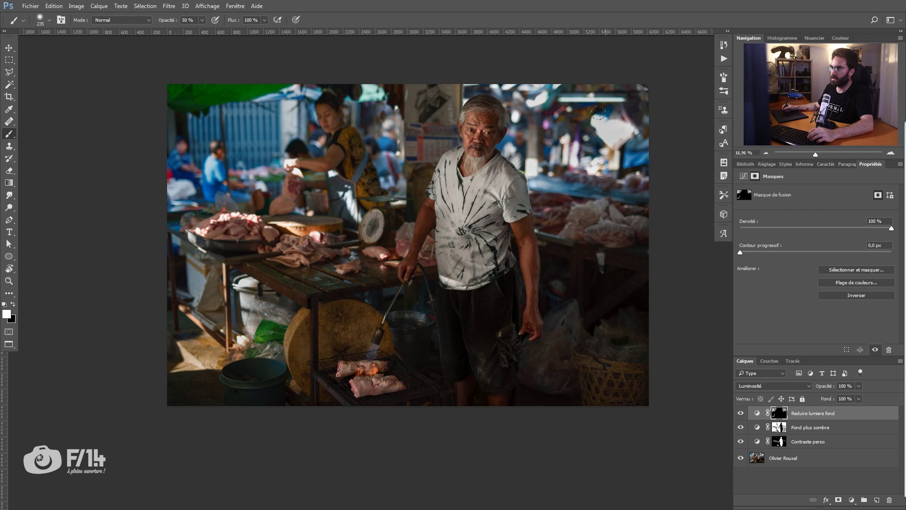
pyautogui.moveTo(472, 89); pyautogui.dragTo(406, 137)
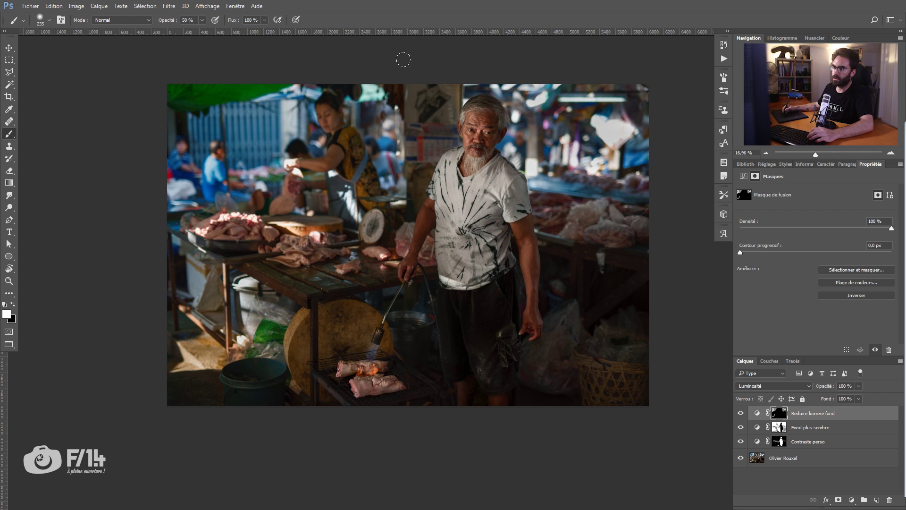
pyautogui.moveTo(573, 128); pyautogui.dragTo(537, 145)
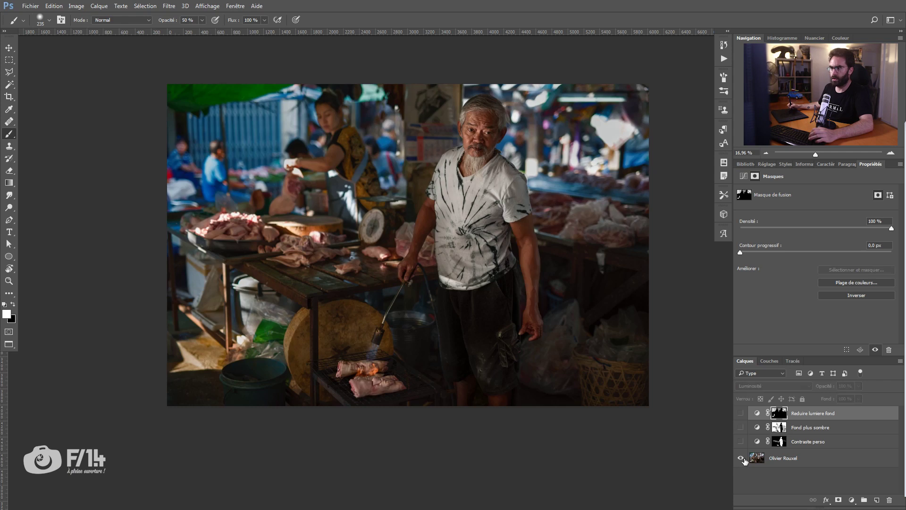
pyautogui.keyDown('alt'); pyautogui.click(742, 462); pyautogui.keyUp('alt')
pyautogui.keyDown('alt'); pyautogui.click(742, 465); pyautogui.keyUp('alt')
pyautogui.keyDown('alt'); pyautogui.click(741, 461); pyautogui.keyUp('alt')
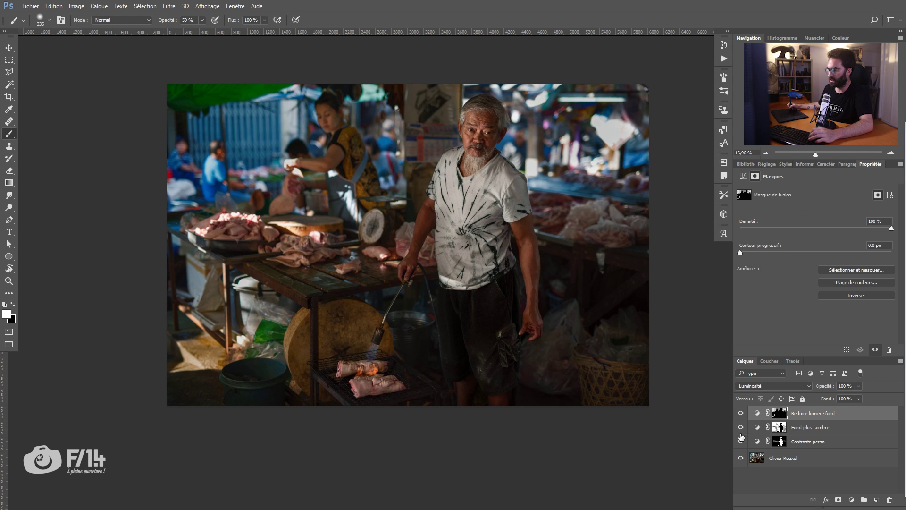
# - On Fond plus sombre, set the brush to size 410 and restore brightness on the man's shoulder
pyautogui.hotkey('alt', '[')
pyautogui.press('x')
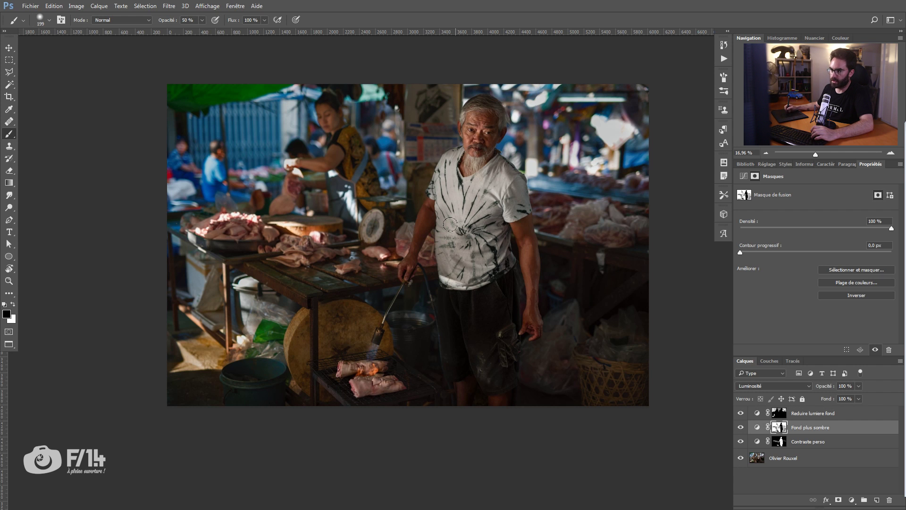
pyautogui.scroll(5, 442, 208)
pyautogui.rightClick(488, 165)
pyautogui.doubleClick(580, 197)
pyautogui.write('410')
pyautogui.click(457, 210)
pyautogui.press('x')
pyautogui.press('x')
pyautogui.moveTo(445, 172)
pyautogui.mouseDown()
pyautogui.moveTo(414, 241)
pyautogui.moveTo(415, 284)
pyautogui.mouseUp()
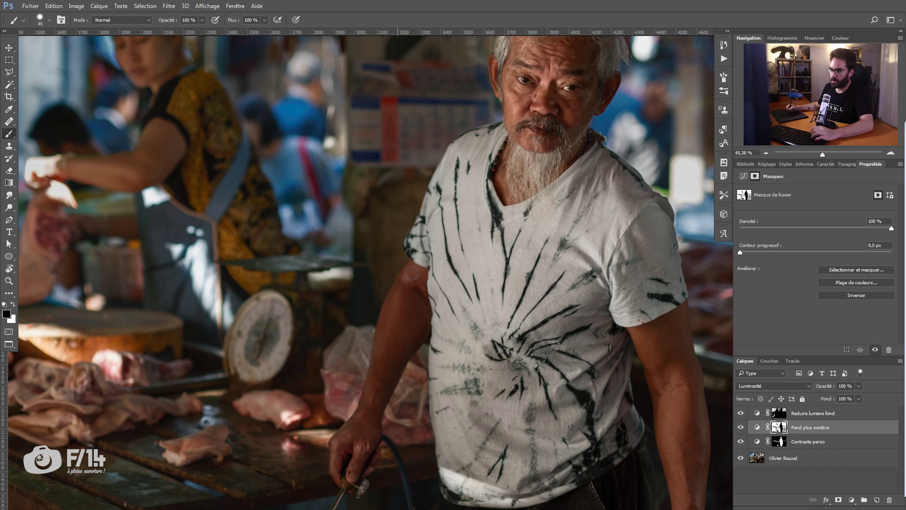
# - Pan around the man and touch up the Fond plus sombre mask near his hand
pyautogui.moveTo(374, 409); pyautogui.dragTo(453, 253)
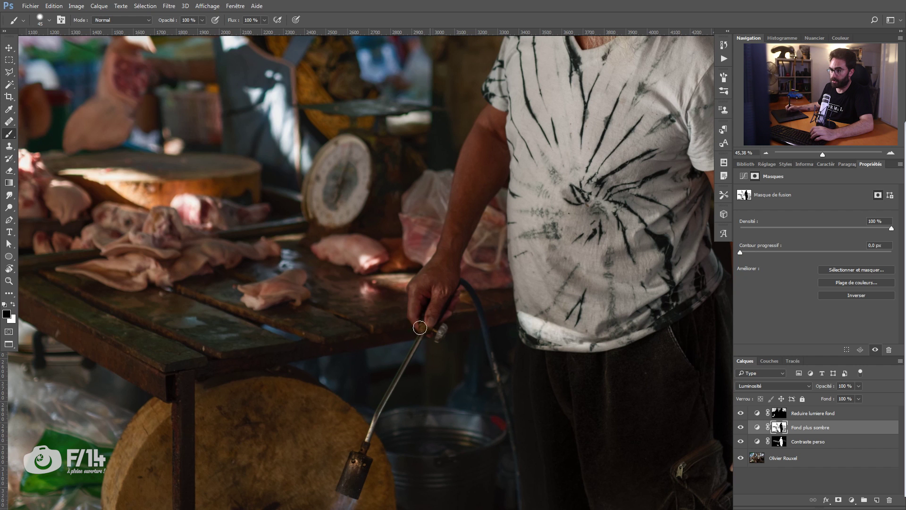
pyautogui.moveTo(440, 298)
pyautogui.mouseDown()
pyautogui.moveTo(486, 260)
pyautogui.moveTo(496, 38)
pyautogui.mouseUp()
pyautogui.press('x')
pyautogui.hotkey('alt', '\\')
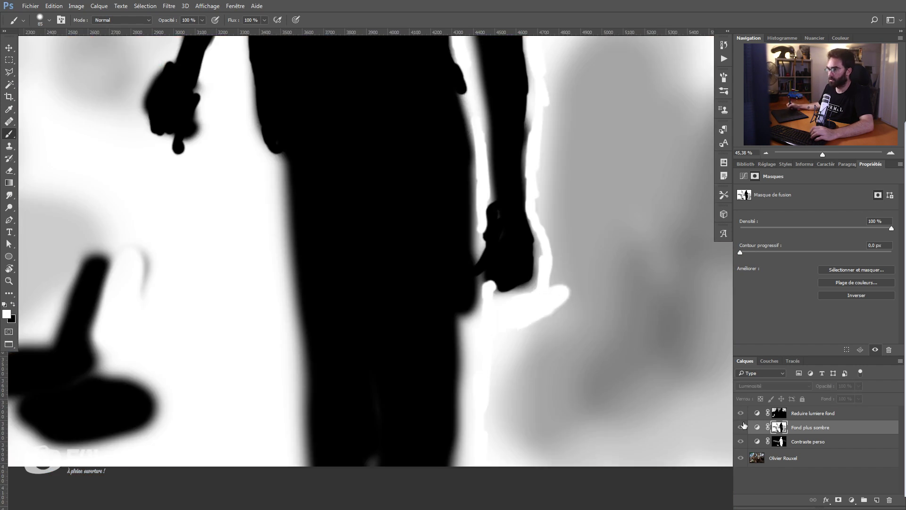
pyautogui.moveTo(541, 247); pyautogui.dragTo(529, 283)
pyautogui.press('\\')
pyautogui.moveTo(377, 163)
pyautogui.mouseDown()
pyautogui.moveTo(378, 446)
pyautogui.moveTo(378, 210)
pyautogui.mouseUp()
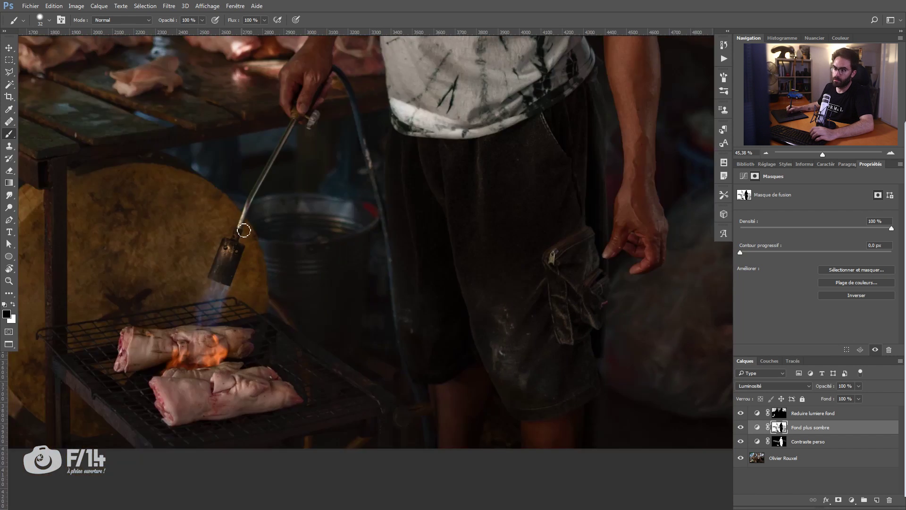
pyautogui.moveTo(222, 372); pyautogui.dragTo(317, 315)
pyautogui.hotkey('ctrl', '0')
# - View the Fond plus sombre mask alone and mask out the gap between cable and leg
pyautogui.hotkey('alt', '\\')
pyautogui.press('\\')
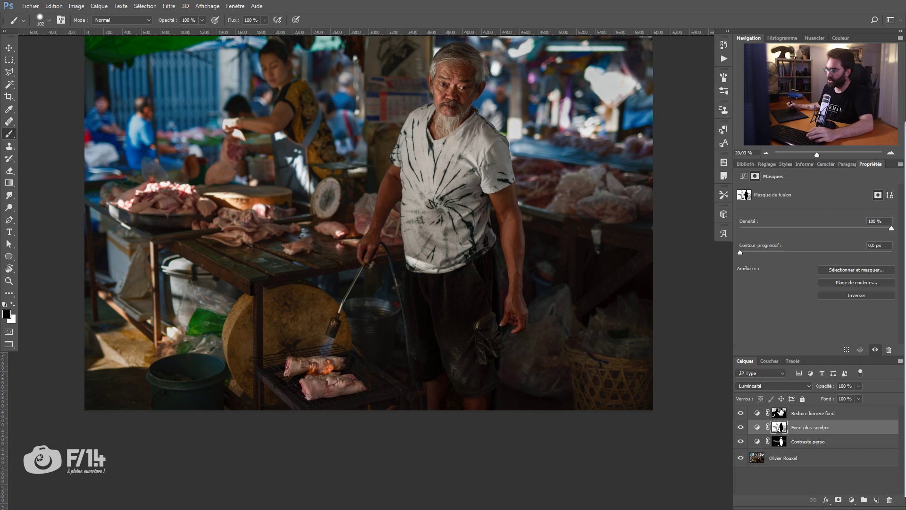
pyautogui.moveTo(786, 436); pyautogui.dragTo(793, 416)
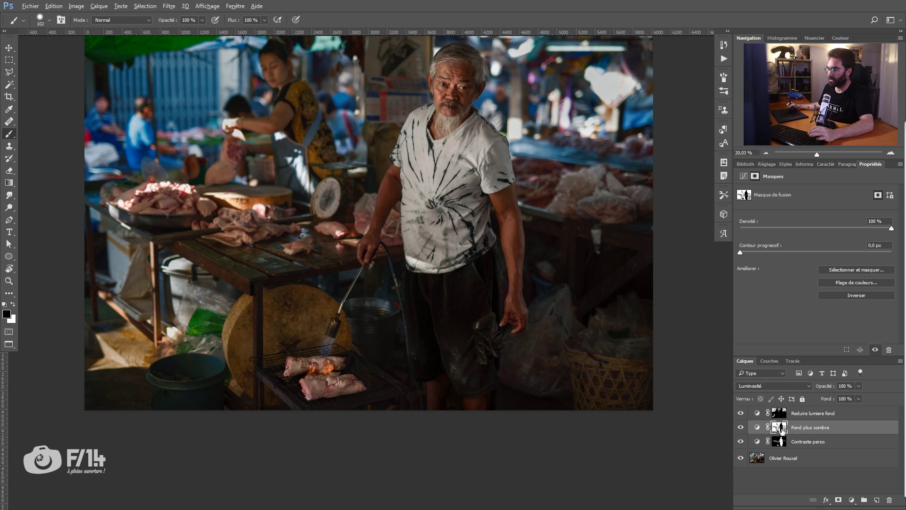
pyautogui.keyDown('alt'); pyautogui.click(779, 428); pyautogui.keyUp('alt')
pyautogui.moveTo(429, 330)
pyautogui.mouseDown()
pyautogui.moveTo(421, 348)
pyautogui.moveTo(419, 321)
pyautogui.mouseUp()
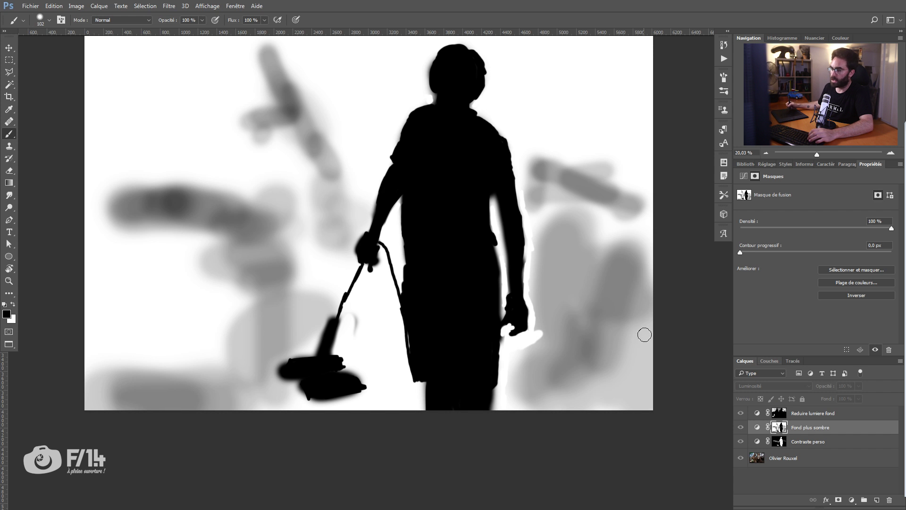
pyautogui.click(740, 428)
pyautogui.click(740, 428)
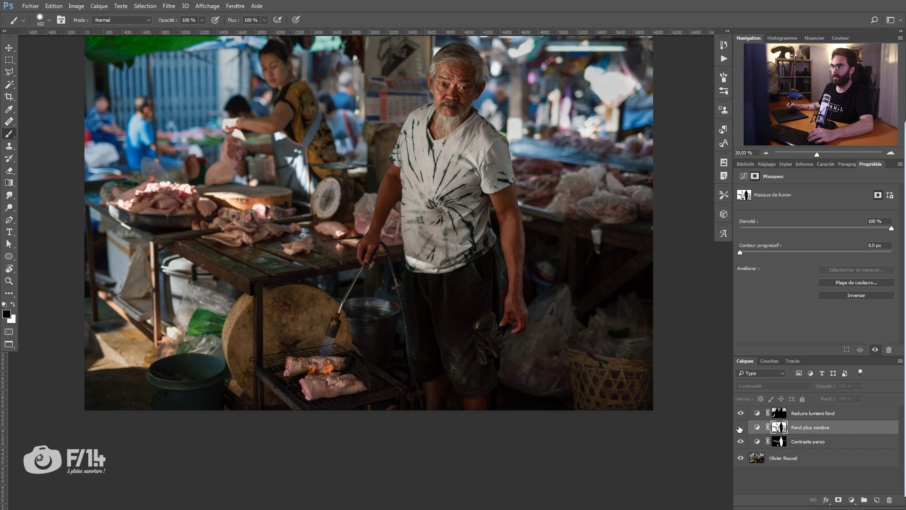
# - Fit the image and toggle Fond plus sombre and Reduire lumiere fond on and off to compare
pyautogui.scroll(2, 511, 194)
pyautogui.scroll(2, 511, 195)
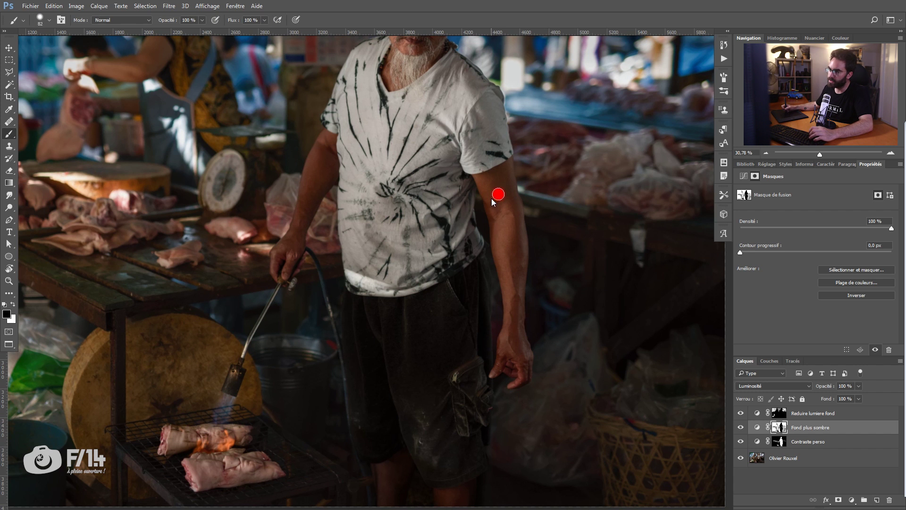
pyautogui.press('x')
pyautogui.press('z')
pyautogui.hotkey('ctrl', '0')
pyautogui.click(741, 428)
pyautogui.click(741, 428)
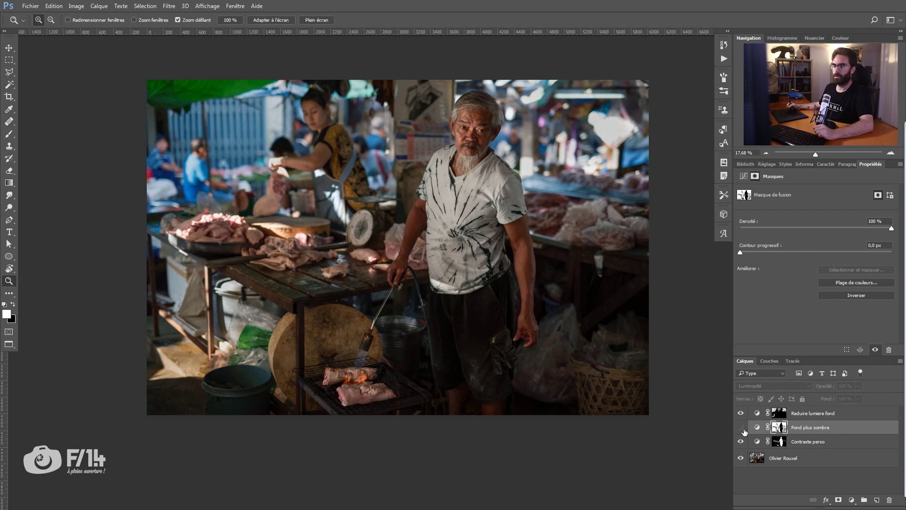
pyautogui.click(742, 414)
pyautogui.click(742, 415)
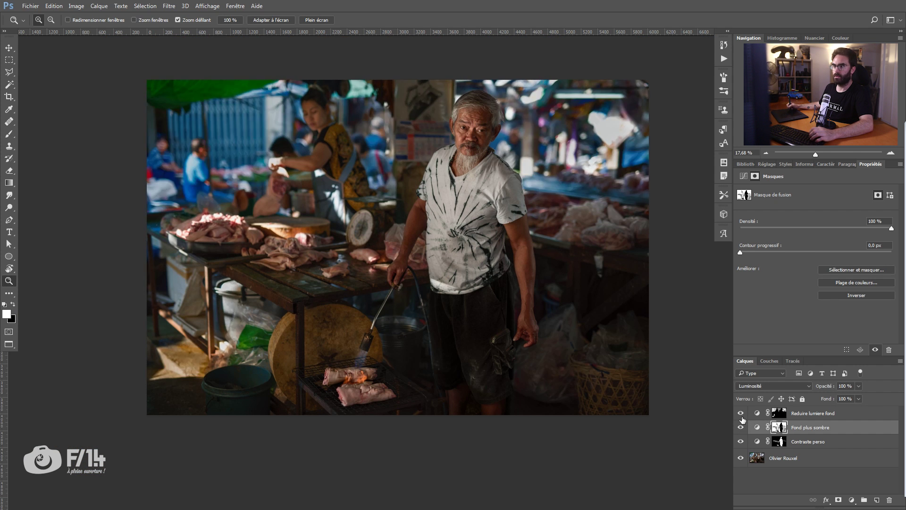
pyautogui.click(792, 409)
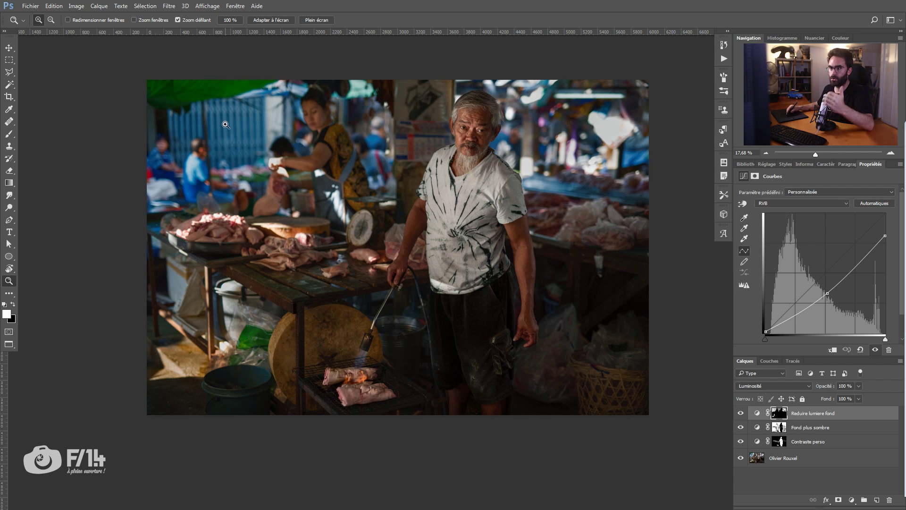
# - Duplicate the dimming curves layer, set it to Saturation mode and bend its curve down
pyautogui.click(794, 386)
pyautogui.moveTo(876, 499); pyautogui.dragTo(876, 500)
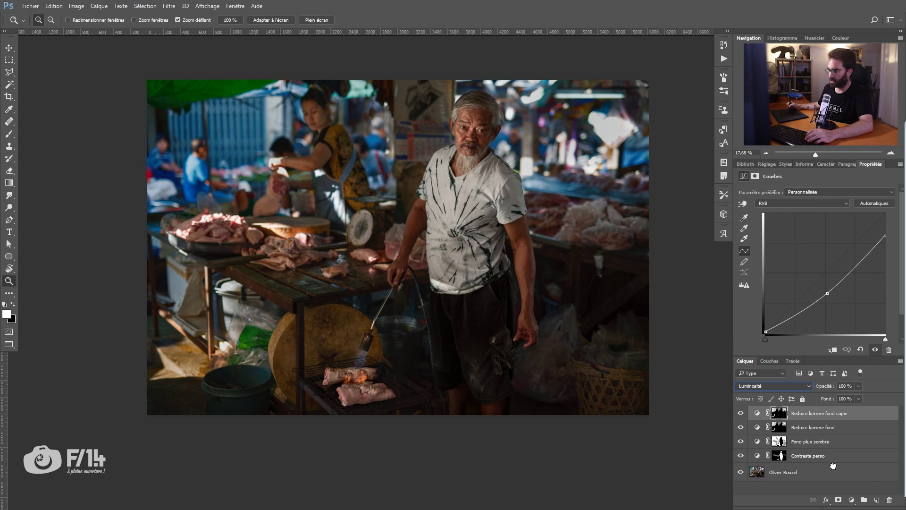
pyautogui.click(786, 385)
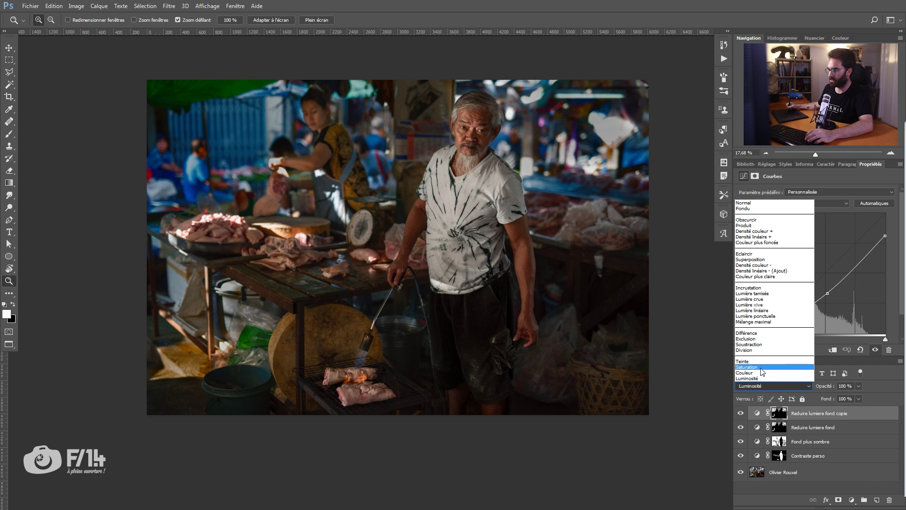
pyautogui.click(760, 367)
pyautogui.click(740, 414)
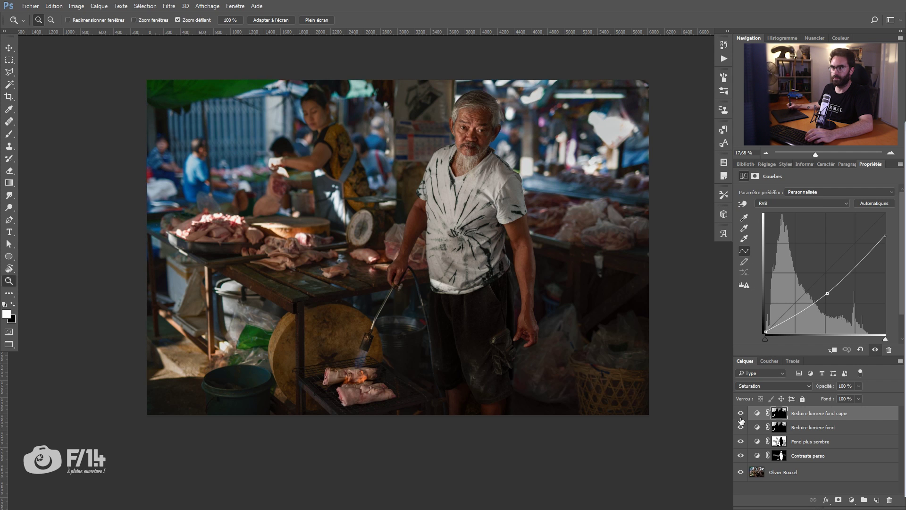
pyautogui.moveTo(830, 296); pyautogui.dragTo(836, 309)
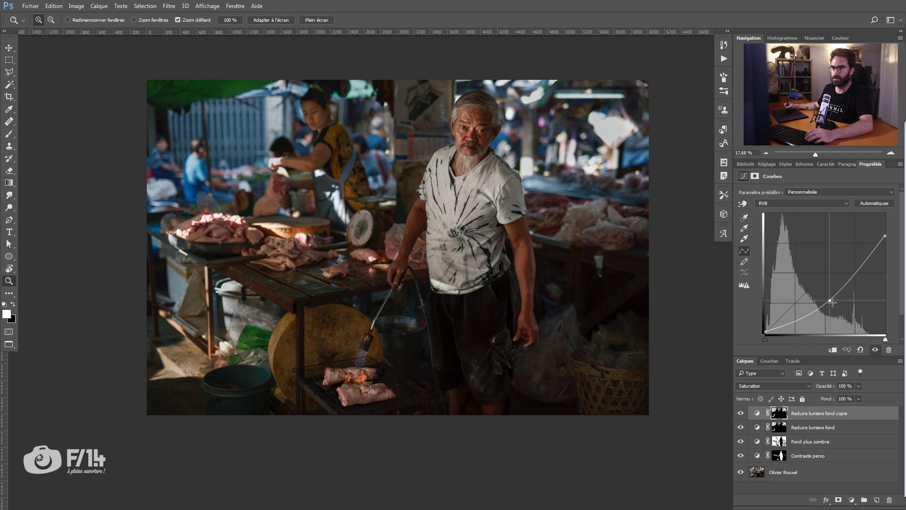
# - Target the copy's mask, lower its opacity to 86 % and set the brush to white at 50 %
pyautogui.click(755, 176)
pyautogui.press('b')
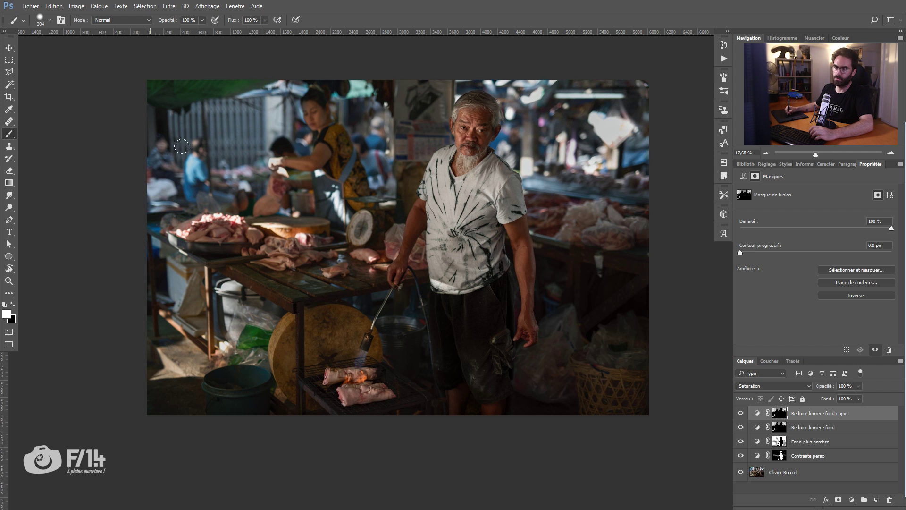
pyautogui.moveTo(827, 386); pyautogui.dragTo(820, 388)
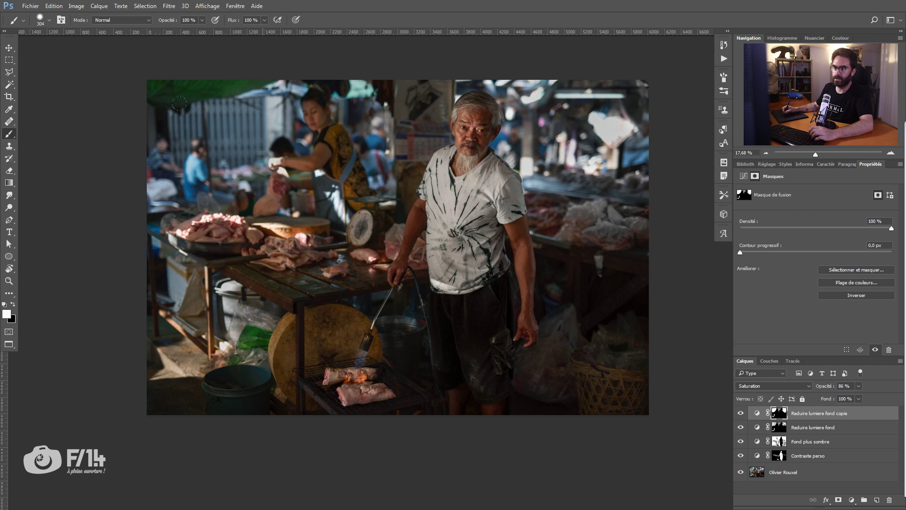
pyautogui.press('x')
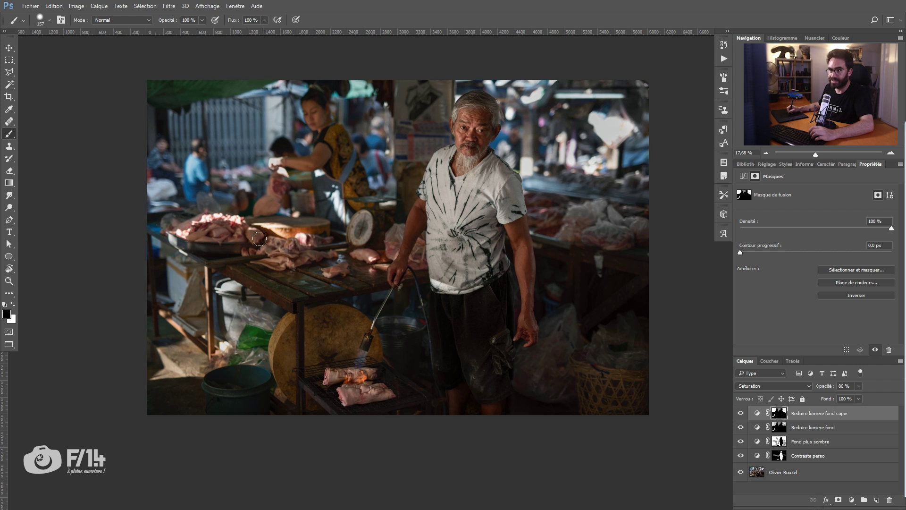
pyautogui.press('x')
pyautogui.press('5')
pyautogui.press('x')
pyautogui.press('x')
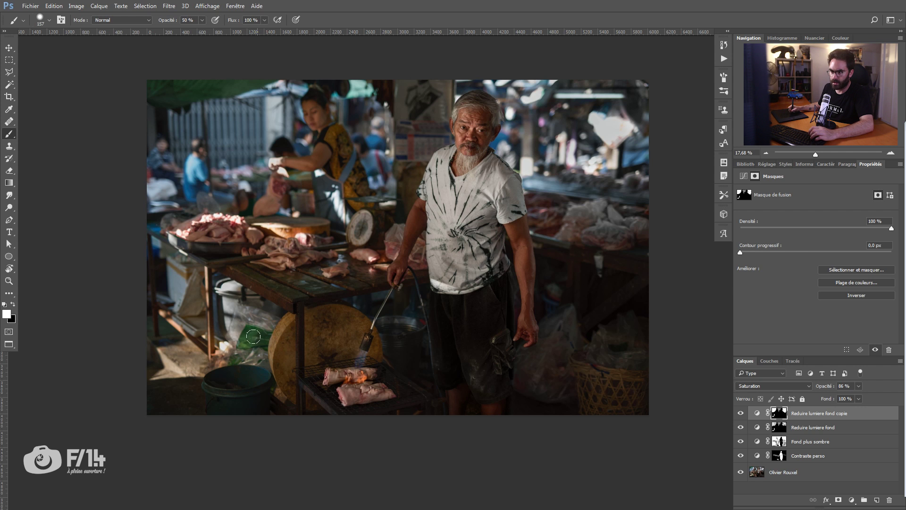
# - Rename the copy Reduire saturation fond and hide all four adjustment layers to compare
pyautogui.click(758, 413)
pyautogui.doubleClick(820, 413)
pyautogui.moveTo(809, 413); pyautogui.dragTo(901, 408)
pyautogui.write('saturation fond')
pyautogui.press('Return')
pyautogui.moveTo(740, 413); pyautogui.dragTo(740, 456)
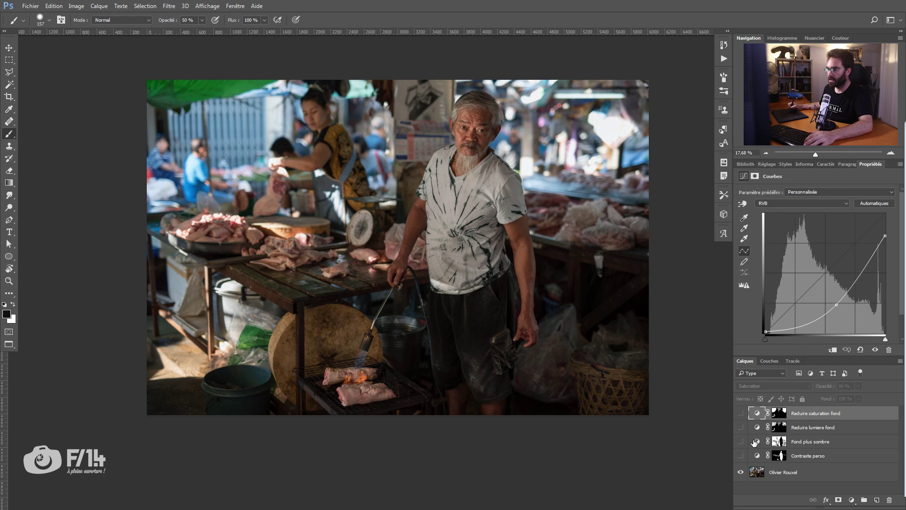
# - Inspect the Contraste perso and Fond plus sombre masks, then clear the mask selection
pyautogui.click(741, 456)
pyautogui.keyDown('alt'); pyautogui.click(781, 456); pyautogui.keyUp('alt')
pyautogui.keyDown('alt'); pyautogui.click(781, 457); pyautogui.keyUp('alt')
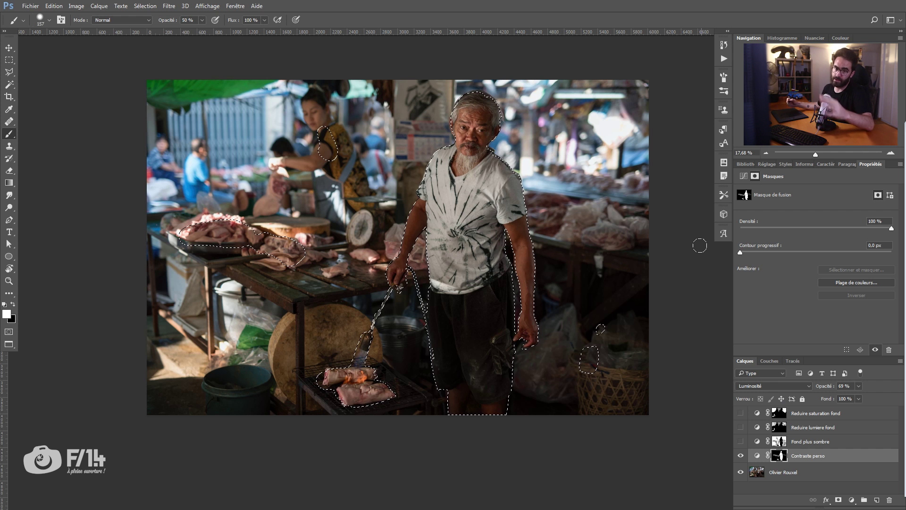
pyautogui.keyDown('alt'); pyautogui.click(780, 441); pyautogui.keyUp('alt')
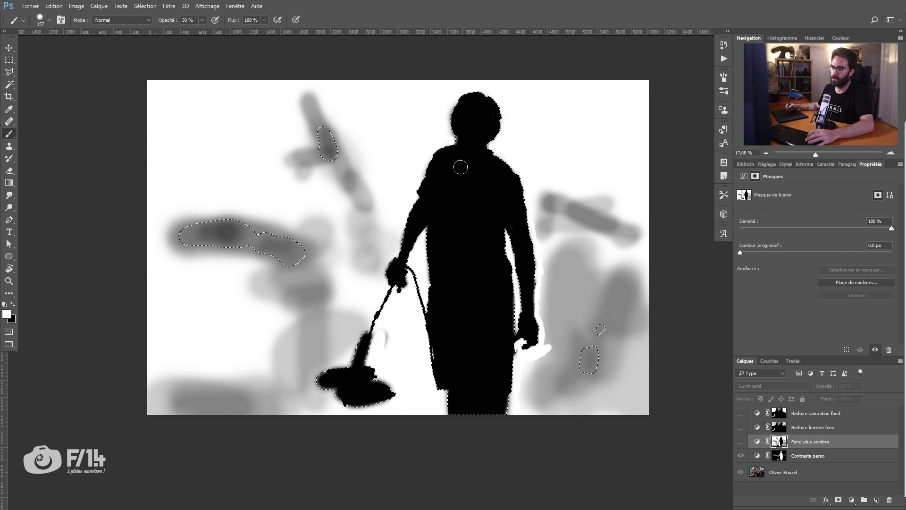
pyautogui.keyDown('alt'); pyautogui.click(779, 442); pyautogui.keyUp('alt')
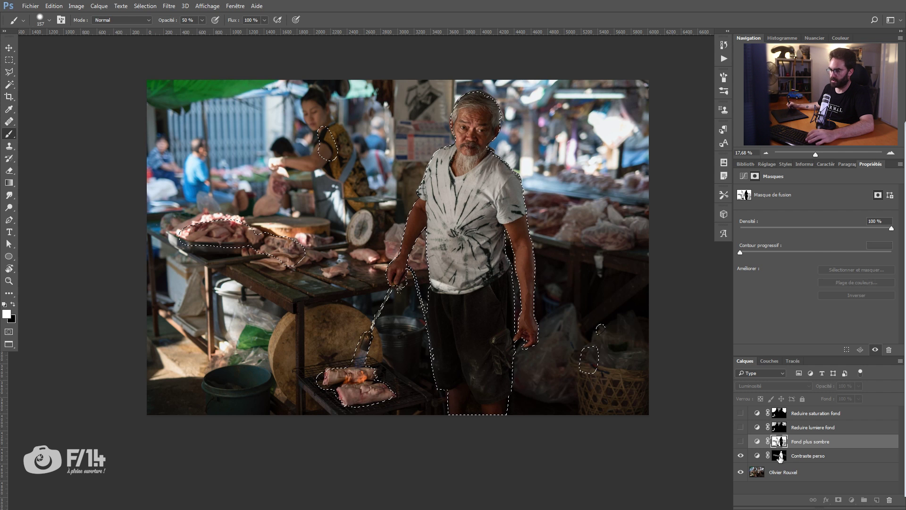
pyautogui.click(781, 456)
pyautogui.press(']')
pyautogui.press(']')
pyautogui.press('0')
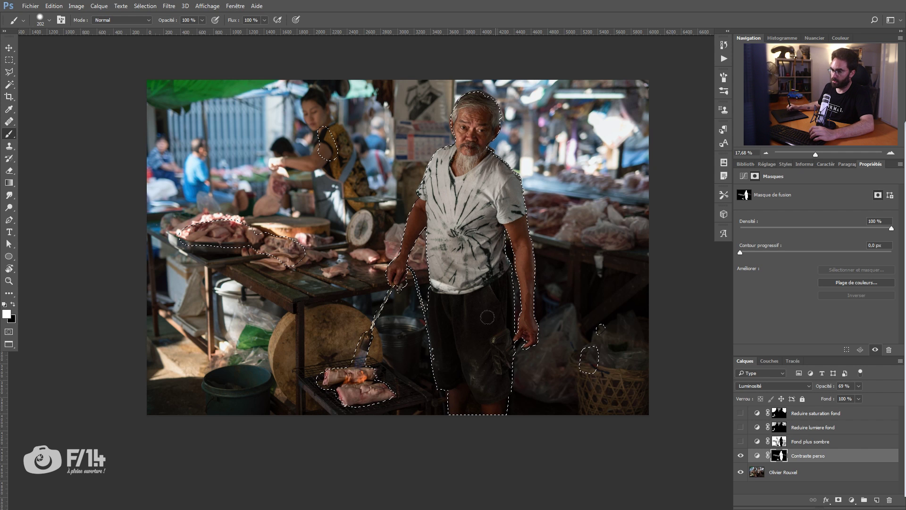
pyautogui.hotkey('ctrl', 'd')
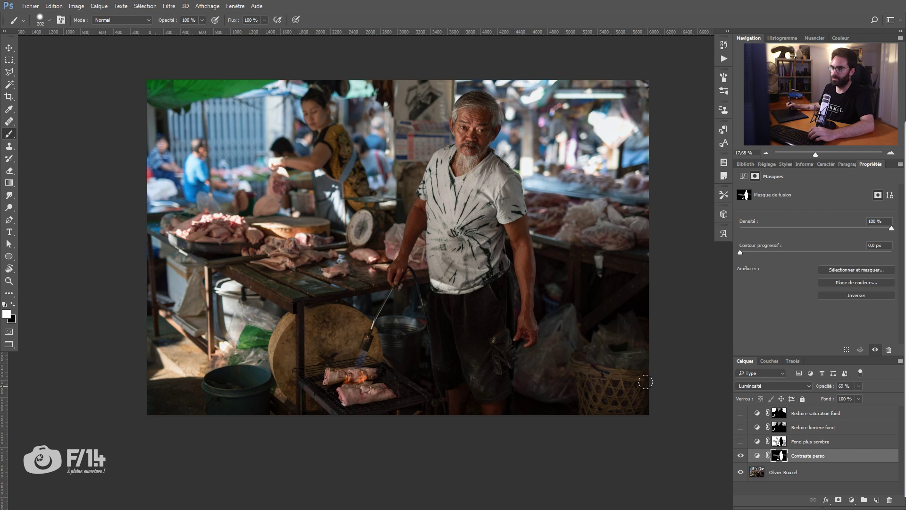
# - Toggle the Contraste perso, darker background and light reduction layers to compare their effect
pyautogui.click(741, 456)
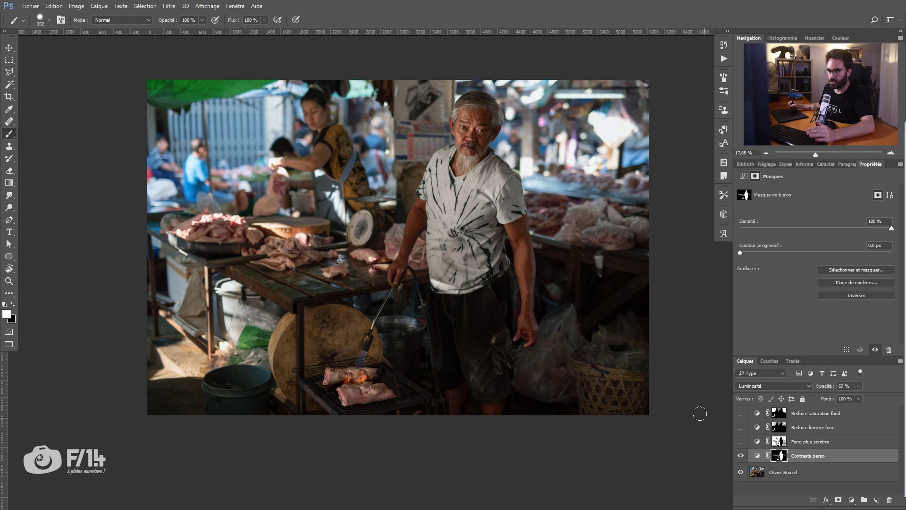
pyautogui.click(741, 441)
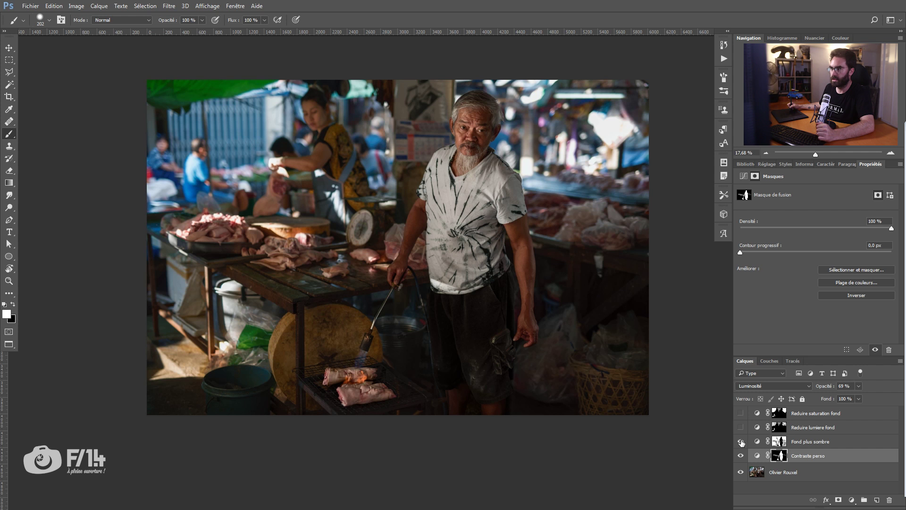
pyautogui.click(742, 442)
pyautogui.click(742, 445)
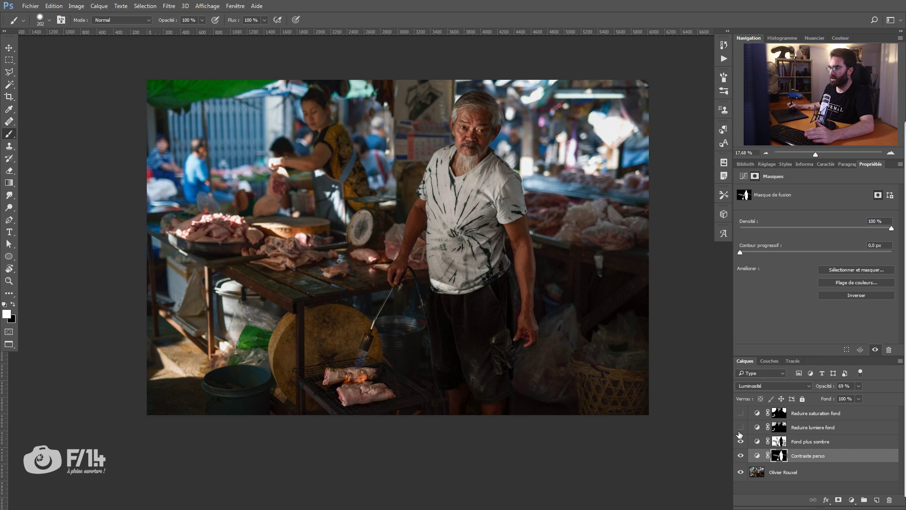
pyautogui.click(741, 429)
pyautogui.click(742, 430)
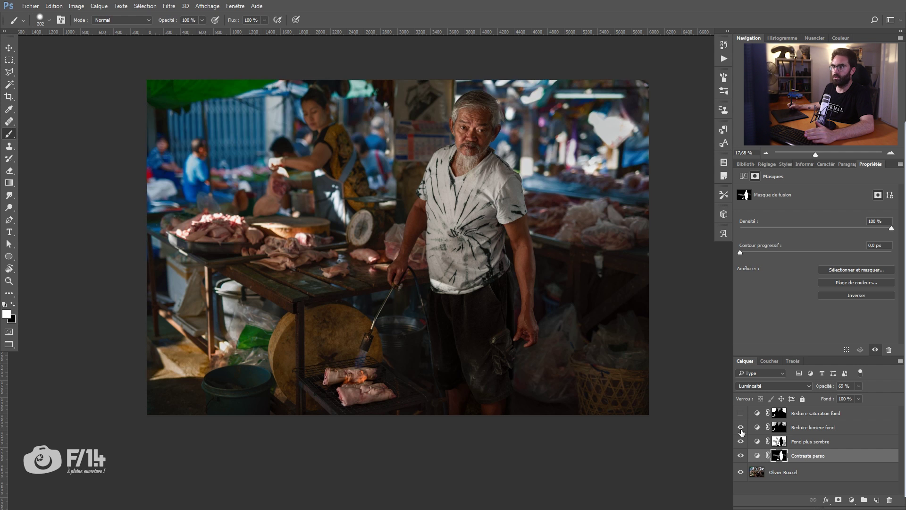
pyautogui.click(741, 427)
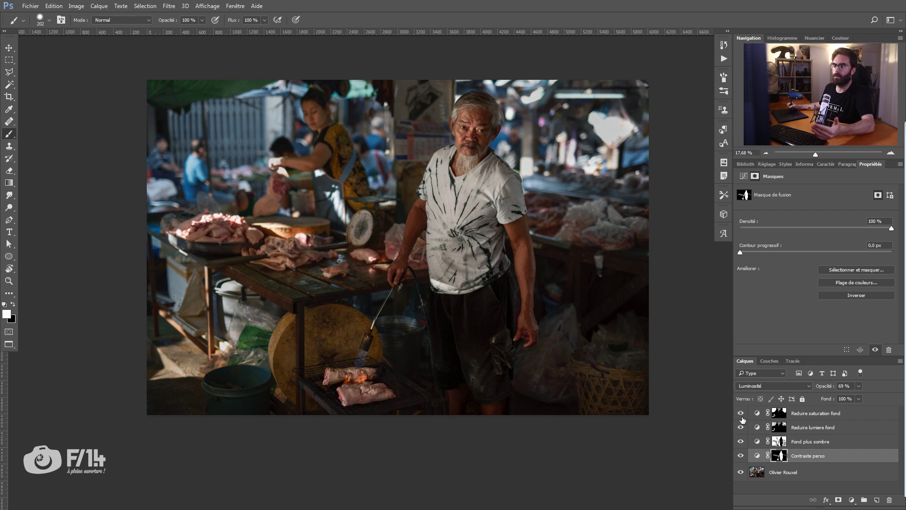
# - Lower the Reduire saturation fond layer to 42% opacity and compare with the original
pyautogui.click(803, 415)
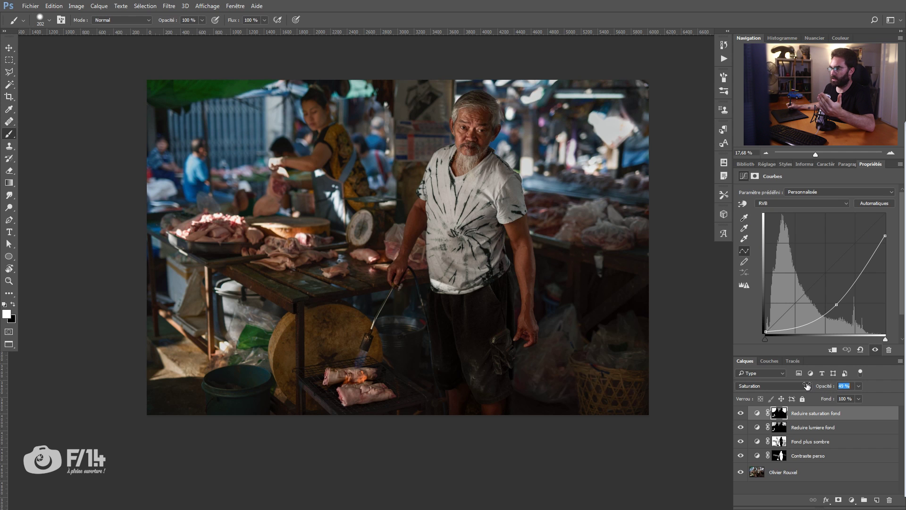
pyautogui.moveTo(805, 385); pyautogui.dragTo(780, 387)
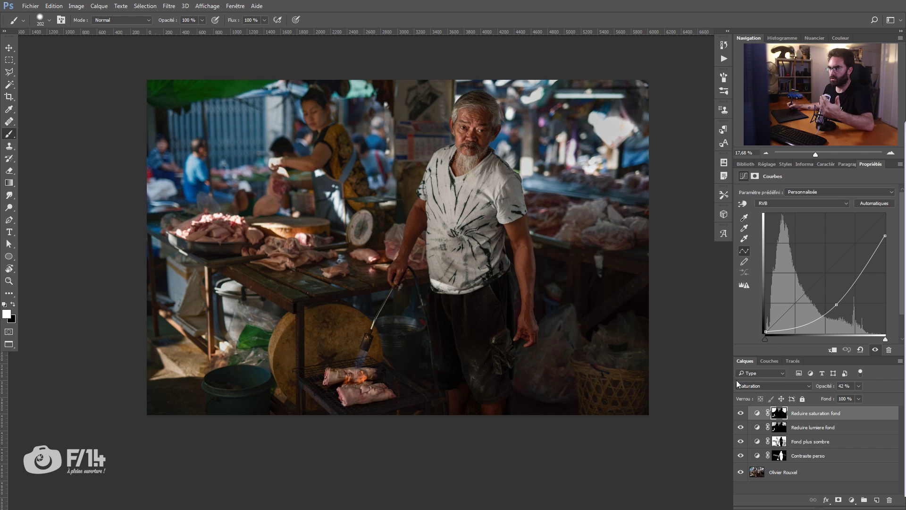
pyautogui.keyDown('alt'); pyautogui.click(740, 474); pyautogui.keyUp('alt')
pyautogui.keyDown('alt'); pyautogui.click(741, 473); pyautogui.keyUp('alt')
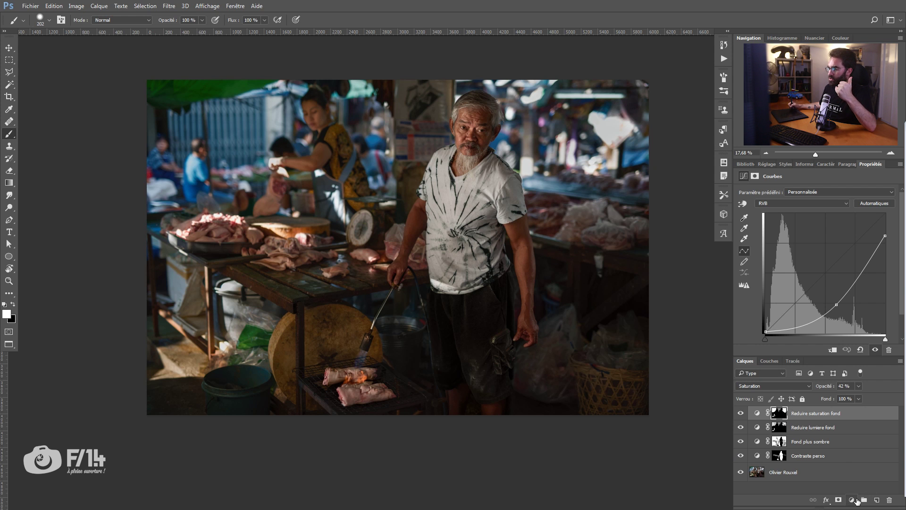
# - Add a Curves layer with the Blue channel curve raised to cool the image
pyautogui.click(854, 500)
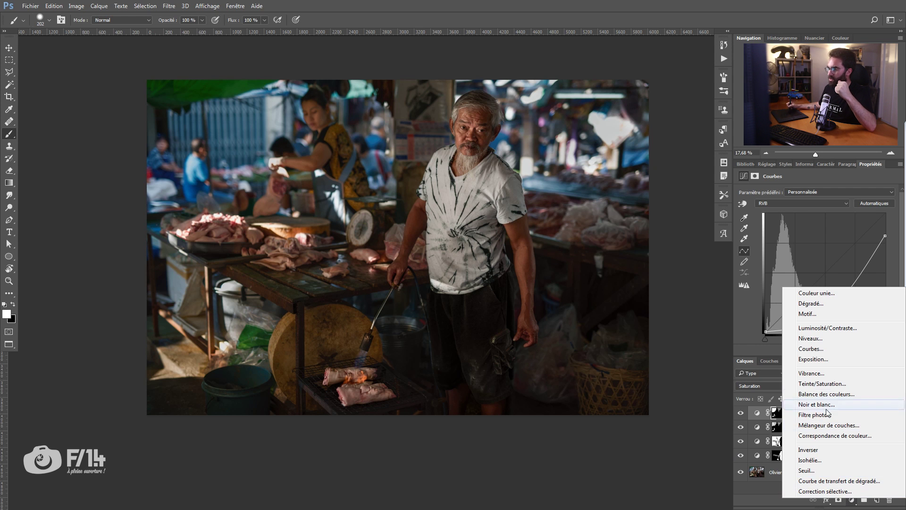
pyautogui.click(820, 349)
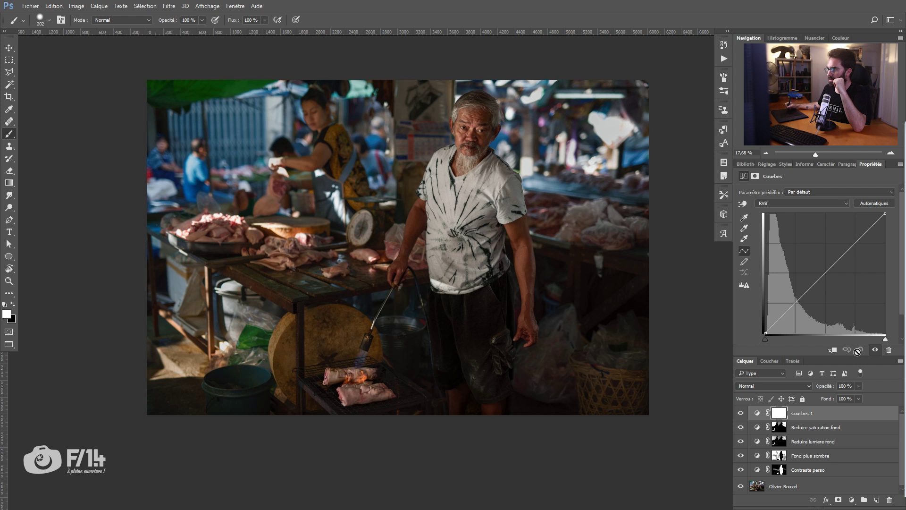
pyautogui.click(840, 207)
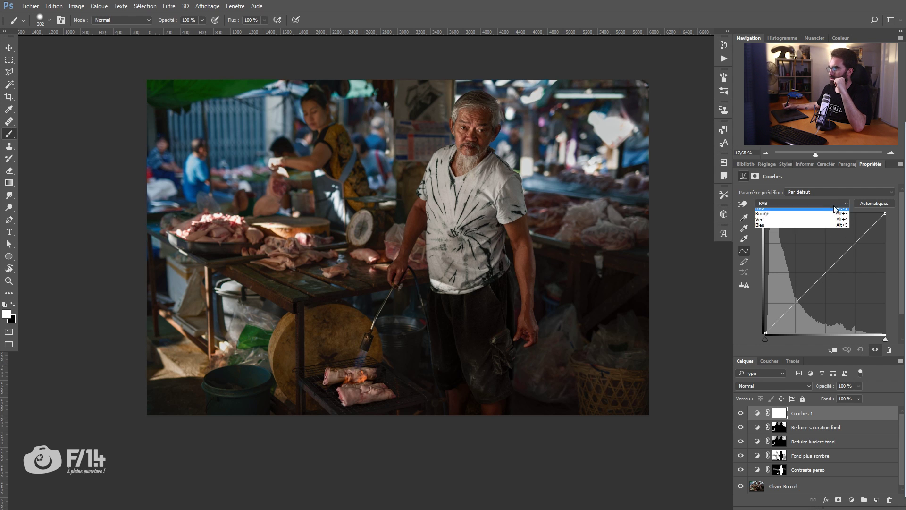
pyautogui.click(784, 226)
pyautogui.moveTo(821, 278); pyautogui.dragTo(816, 269)
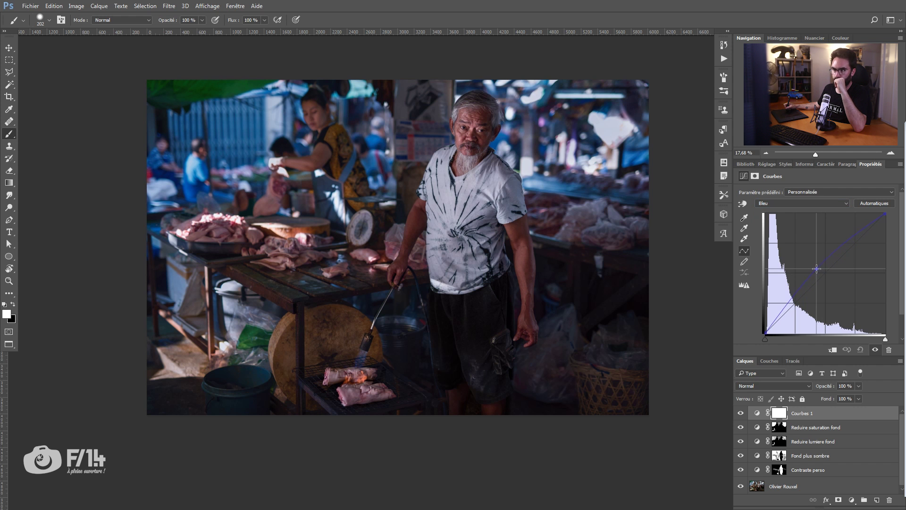
# - Invert the mask and paint the blue tint onto the torch flame at 20% strength
pyautogui.hotkey('ctrl', 'i')
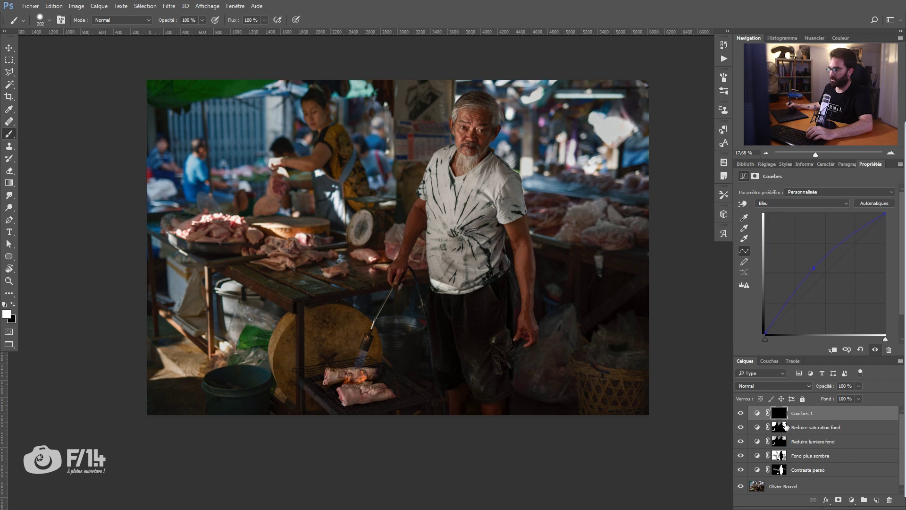
pyautogui.scroll(3, 349, 377)
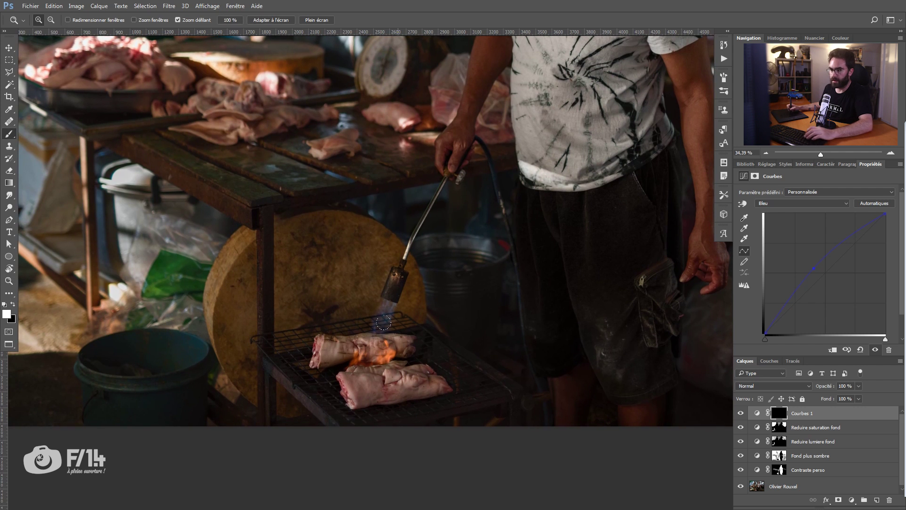
pyautogui.press('2')
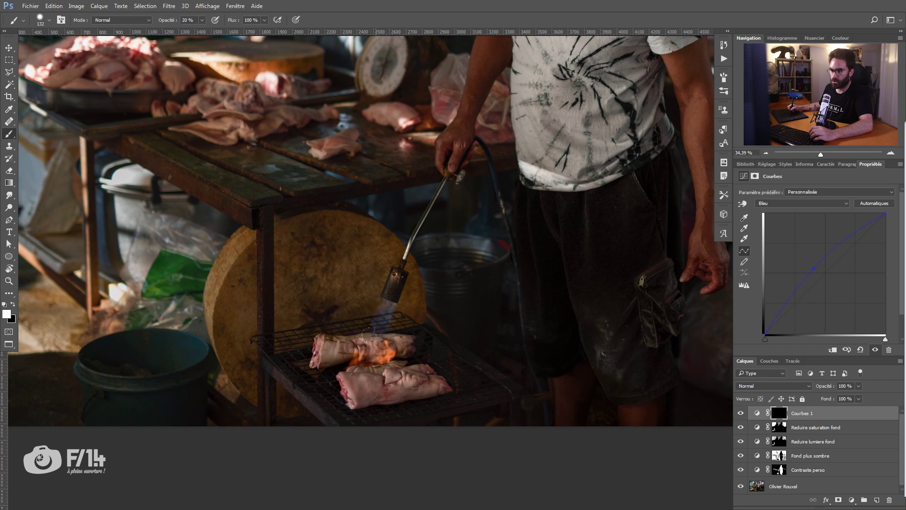
pyautogui.moveTo(369, 336); pyautogui.dragTo(381, 302)
pyautogui.scroll(-2, 387, 313)
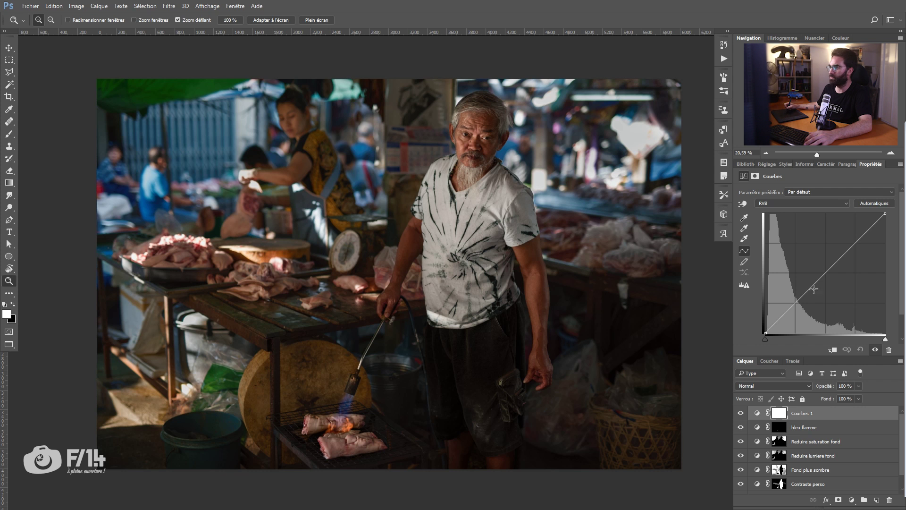
pyautogui.moveTo(802, 296); pyautogui.dragTo(808, 294)
# - Shape an S-curve on Courbes 1 and set its blend mode to Couleur after trying Saturation
pyautogui.moveTo(838, 260); pyautogui.dragTo(838, 251)
pyautogui.click(802, 203)
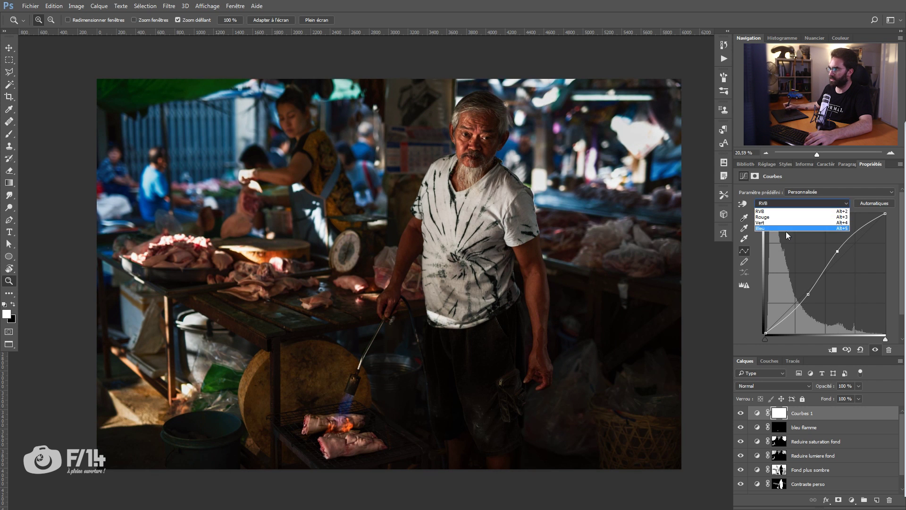
pyautogui.click(765, 386)
pyautogui.click(755, 373)
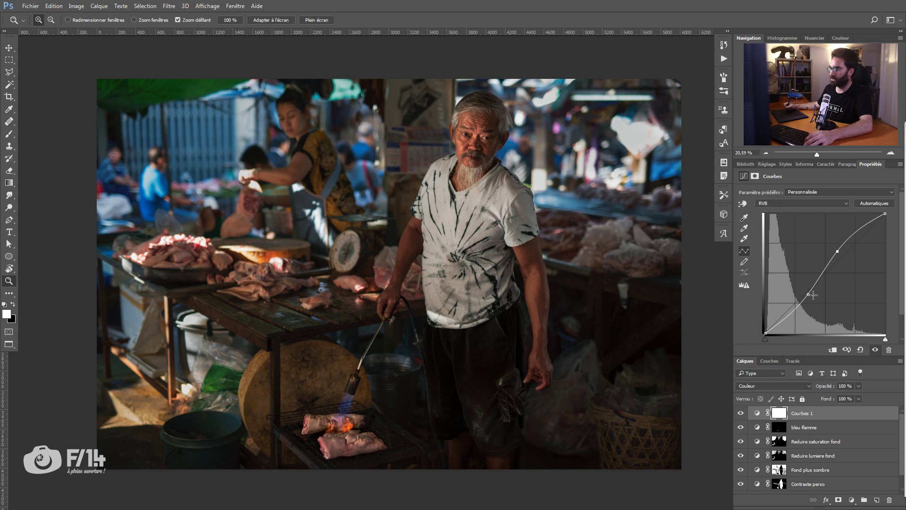
pyautogui.click(771, 383)
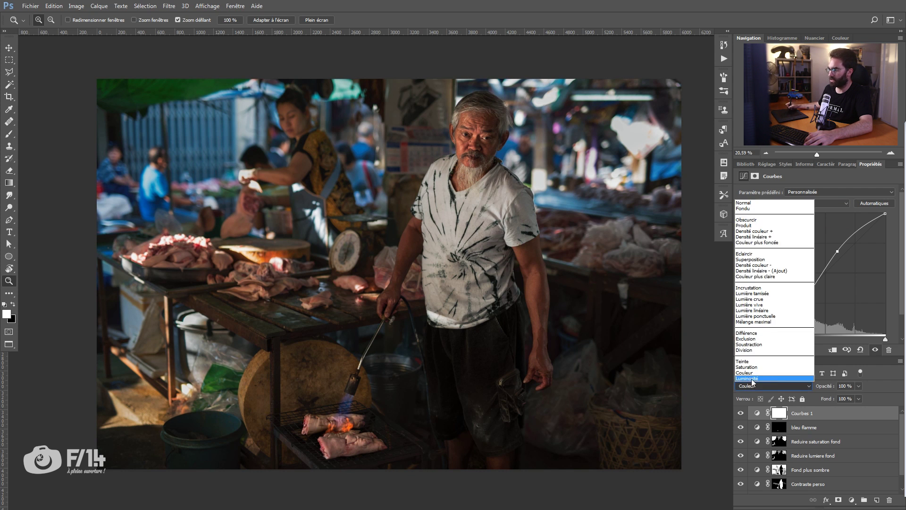
pyautogui.click(754, 367)
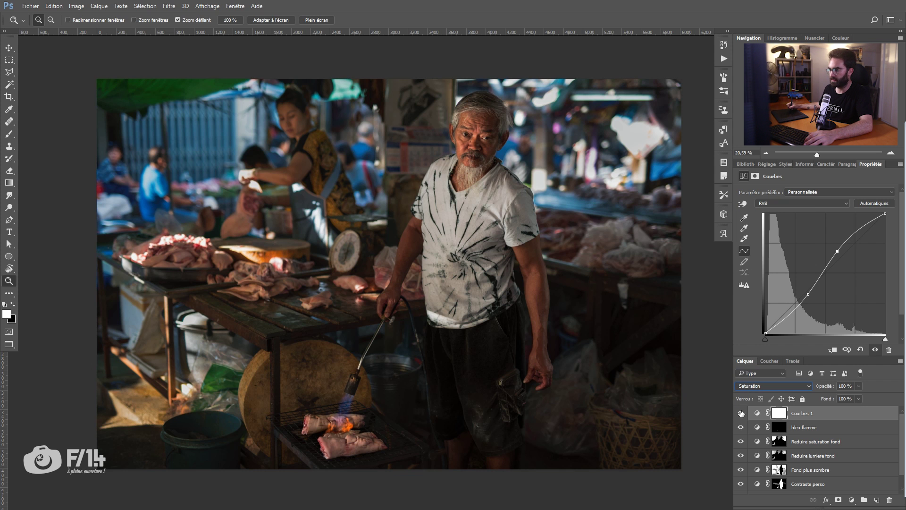
pyautogui.click(766, 386)
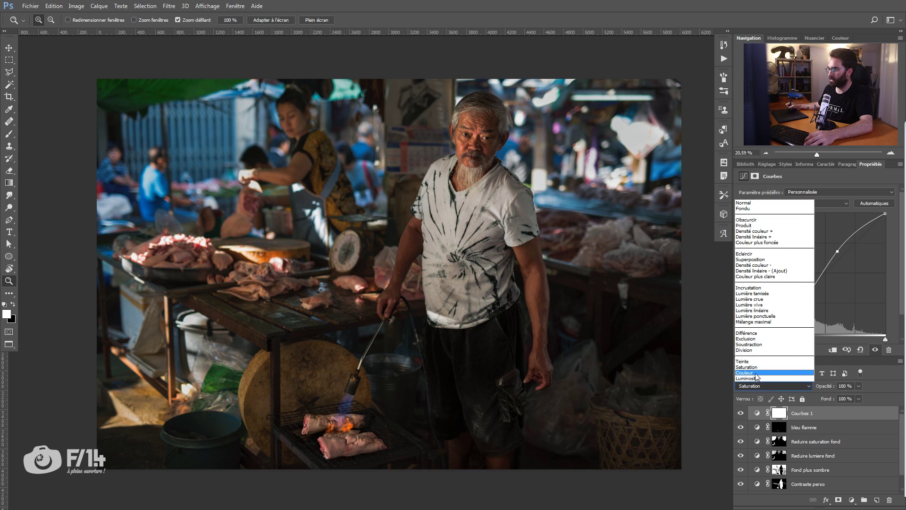
pyautogui.click(755, 373)
# - Lift the Rouge channel curve slightly with two points to warm the image
pyautogui.click(821, 203)
pyautogui.click(831, 212)
pyautogui.moveTo(790, 310); pyautogui.dragTo(789, 308)
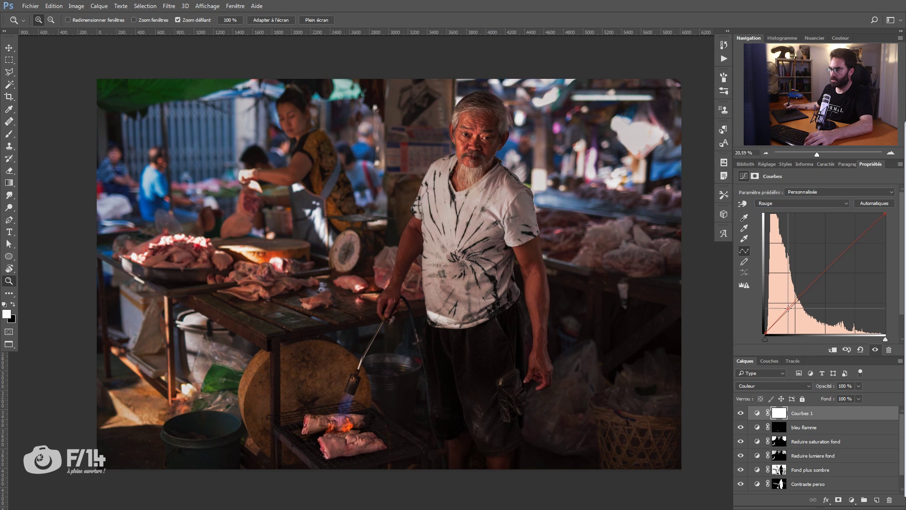
pyautogui.moveTo(840, 258); pyautogui.dragTo(841, 261)
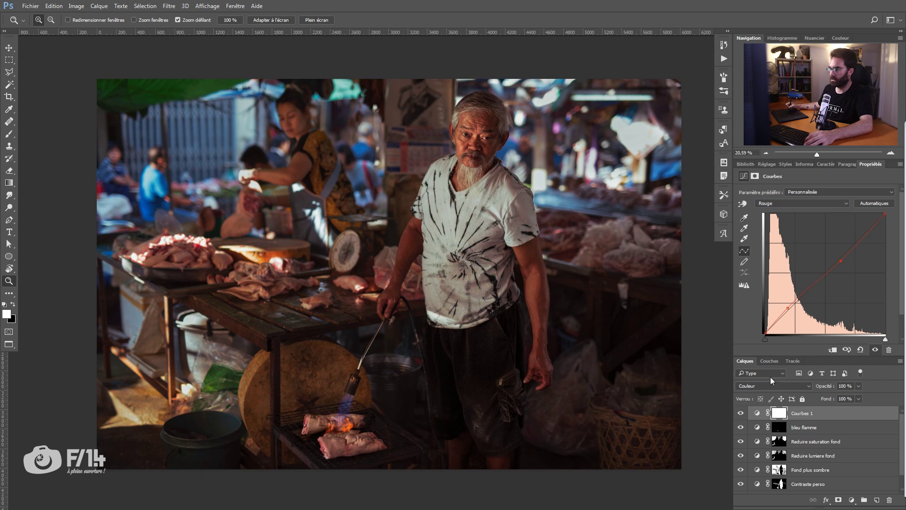
# - Compare the image with and without Courbes 1, nudging its lower curve point down
pyautogui.click(740, 414)
pyautogui.click(742, 414)
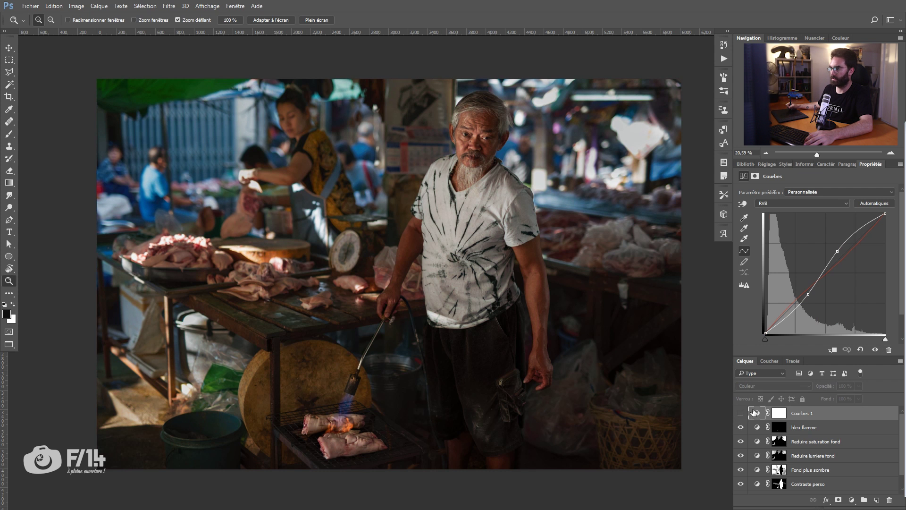
pyautogui.click(741, 413)
pyautogui.moveTo(808, 294); pyautogui.dragTo(811, 296)
pyautogui.click(876, 349)
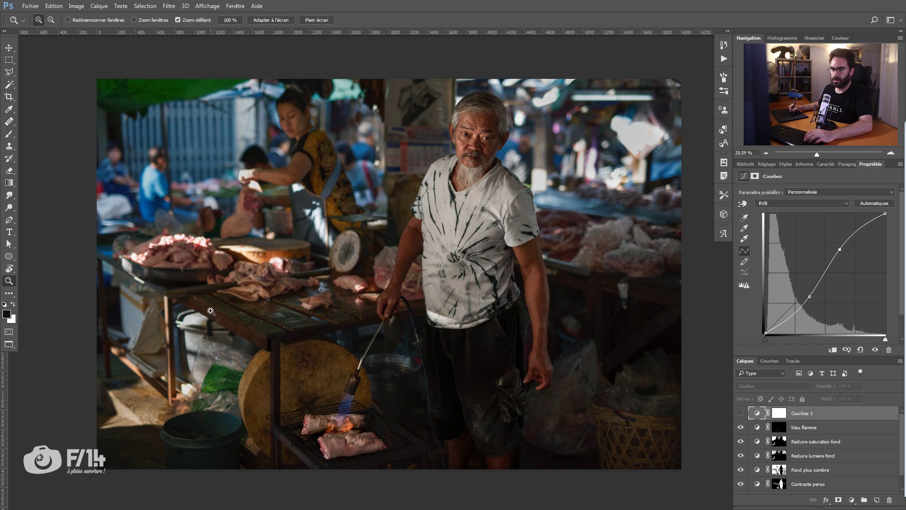
pyautogui.click(741, 413)
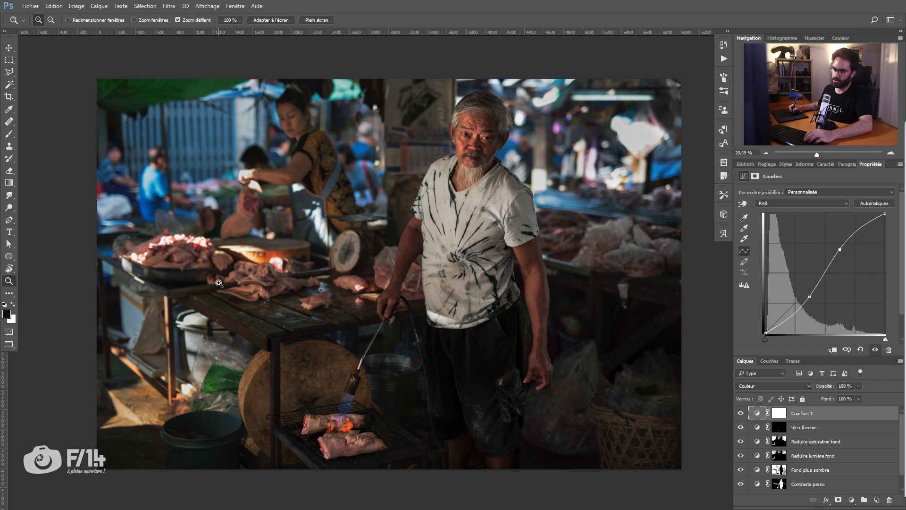
pyautogui.click(747, 413)
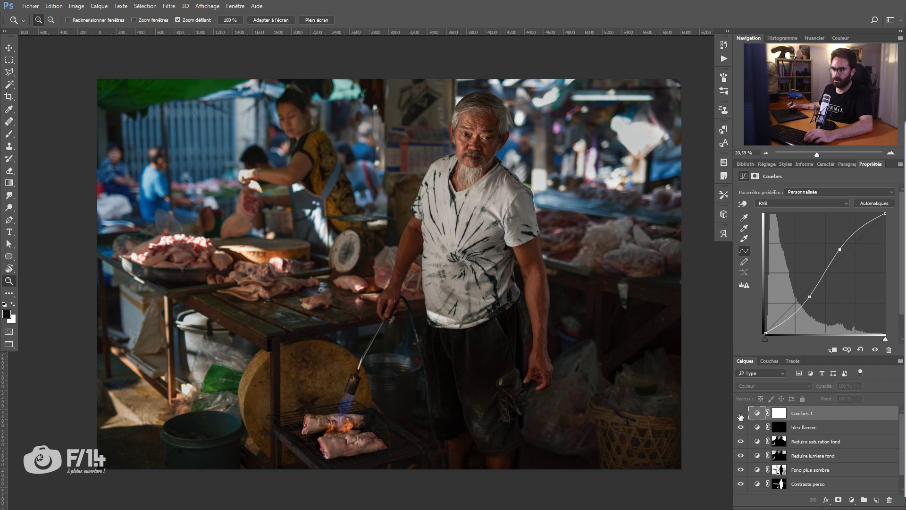
pyautogui.click(740, 414)
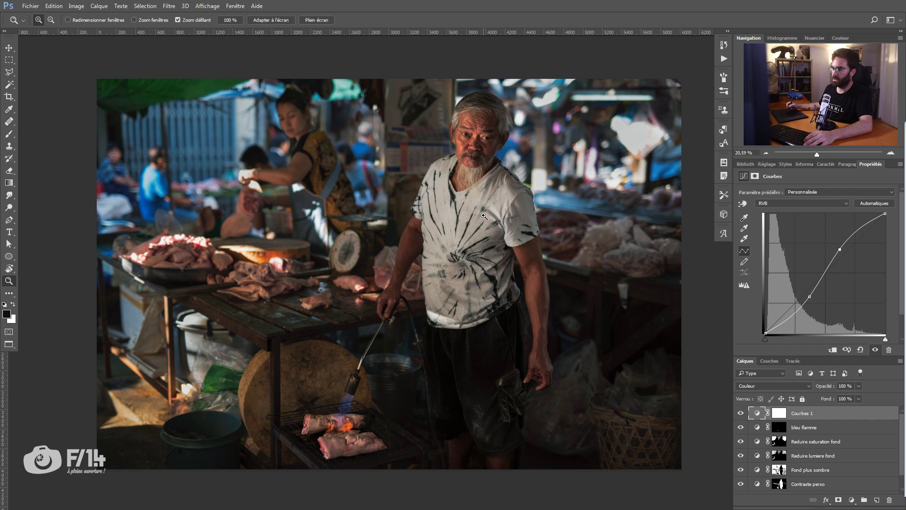
# - Copy the man's Contraste perso mask onto Courbes 1, confirming the replacement with Oui
pyautogui.keyDown('ctrl'); pyautogui.click(779, 486); pyautogui.keyUp('ctrl')
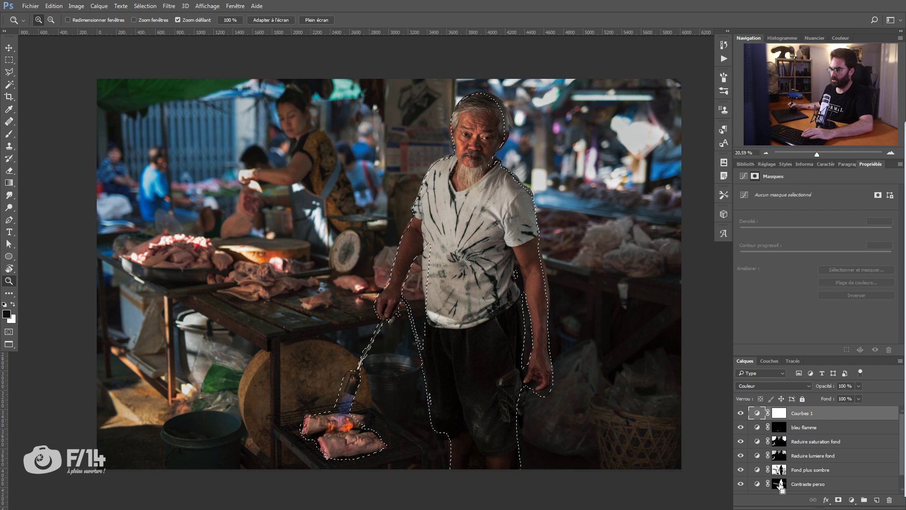
pyautogui.hotkey('ctrl', 'd')
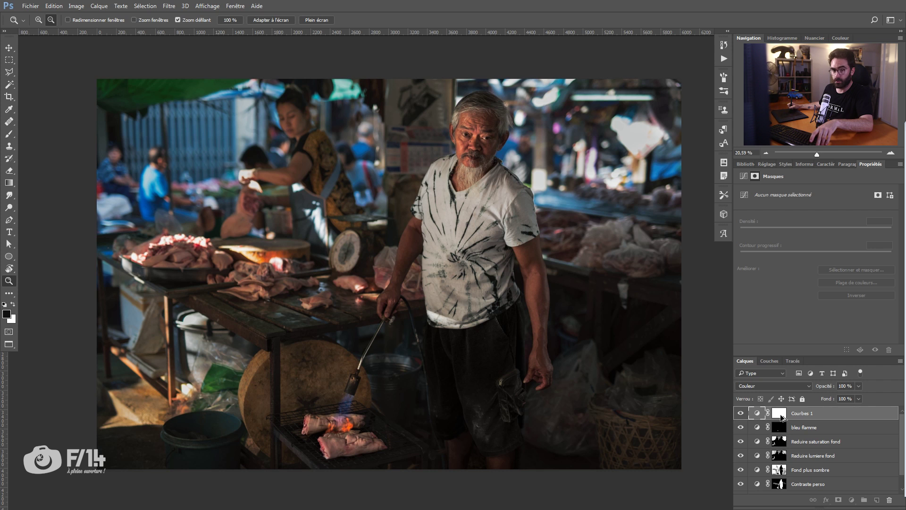
pyautogui.moveTo(782, 418); pyautogui.dragTo(782, 418)
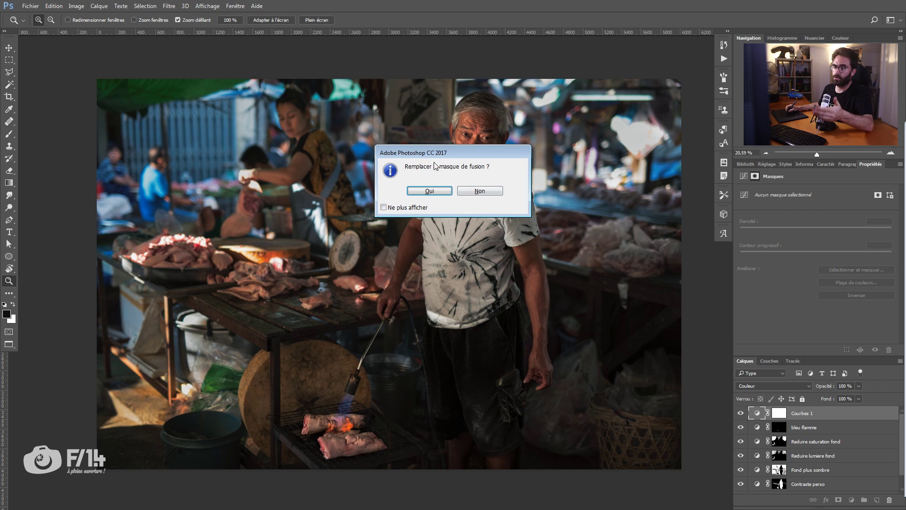
pyautogui.click(428, 191)
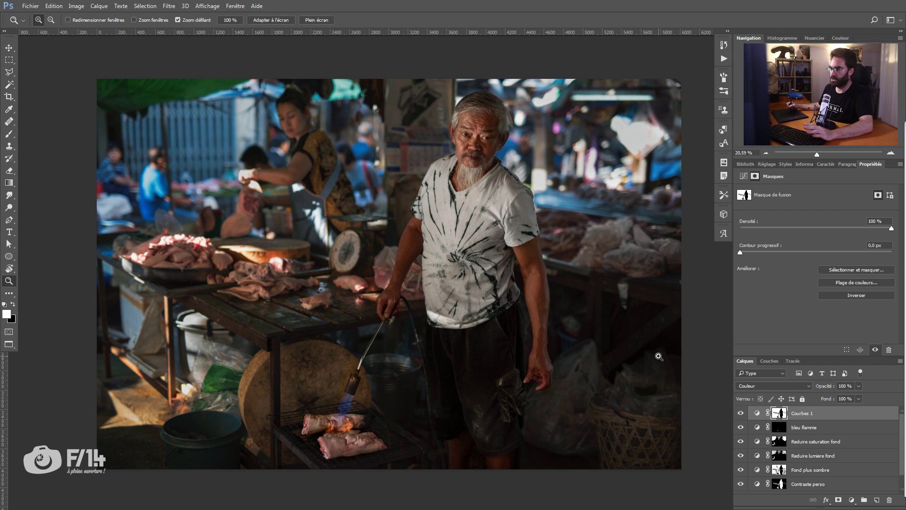
# - Paint on the Reduire lumiere fond mask to darken the bright cutting-board area
pyautogui.press('b')
pyautogui.press('x')
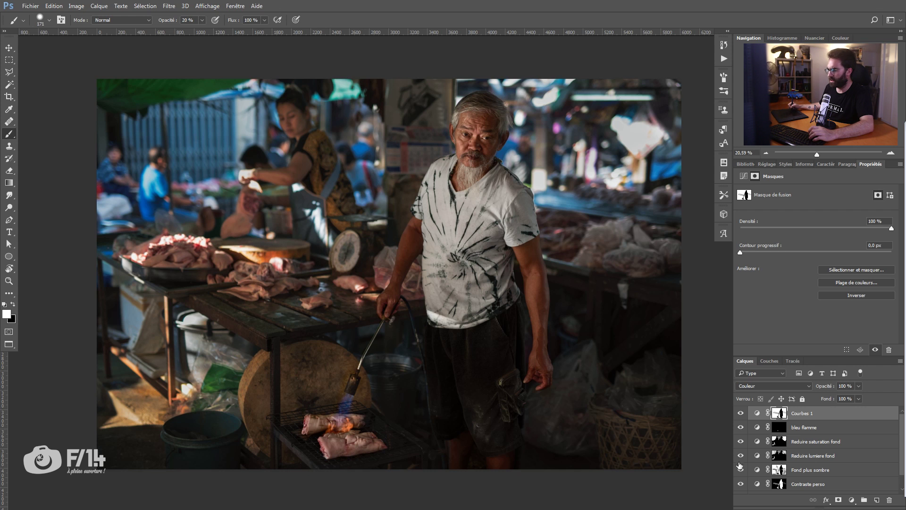
pyautogui.click(780, 459)
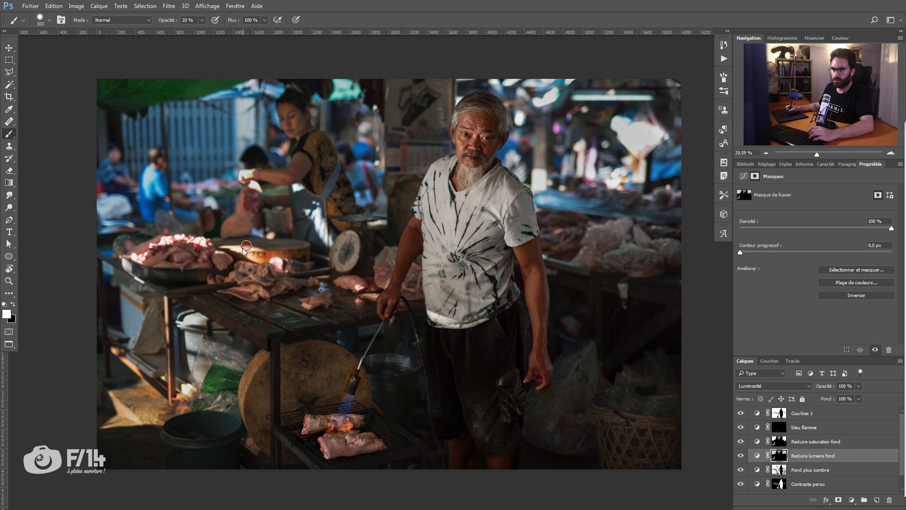
pyautogui.moveTo(244, 250); pyautogui.dragTo(302, 253)
# - Zoom out, enlarge the layers list, and compare before and after with all layers on
pyautogui.click(780, 443)
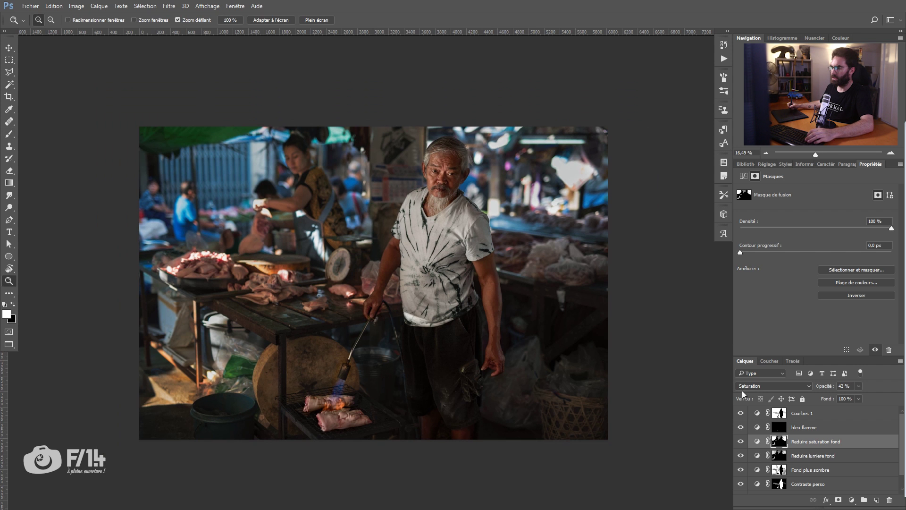
pyautogui.press('z')
pyautogui.moveTo(245, 250); pyautogui.dragTo(222, 250)
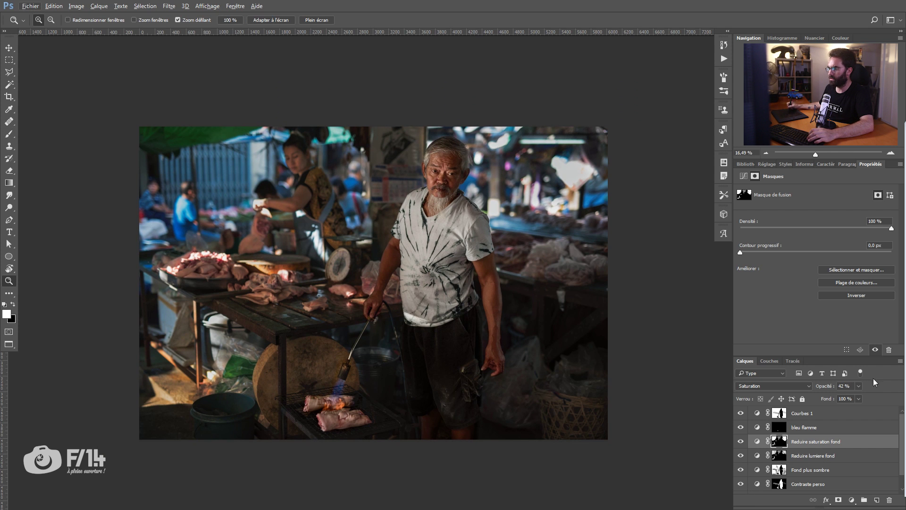
pyautogui.moveTo(868, 361); pyautogui.dragTo(868, 336)
pyautogui.keyDown('alt'); pyautogui.click(741, 475); pyautogui.keyUp('alt')
pyautogui.keyDown('alt'); pyautogui.click(741, 476); pyautogui.keyUp('alt')
pyautogui.keyDown('alt'); pyautogui.click(740, 476); pyautogui.keyUp('alt')
pyautogui.click(817, 390)
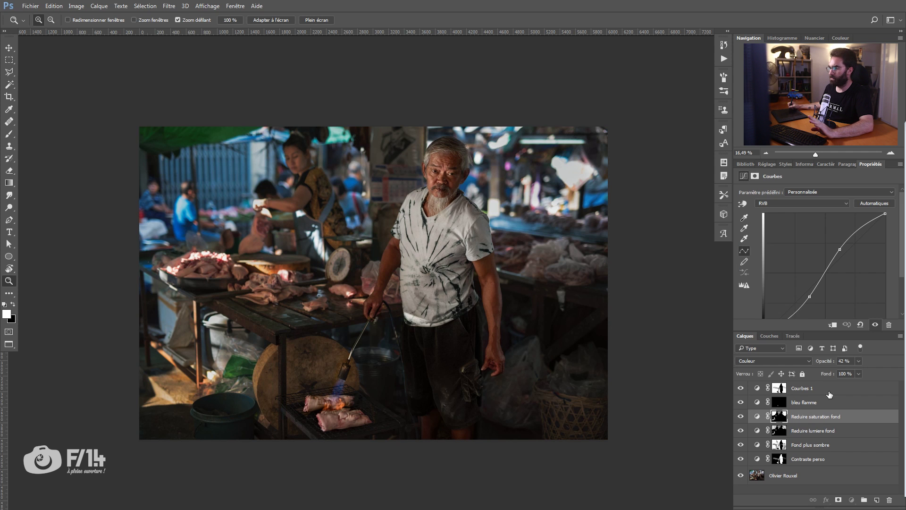
# - Add Courbes 2 with slightly darker shadows and a fine-tuned upper curve point
pyautogui.click(852, 499)
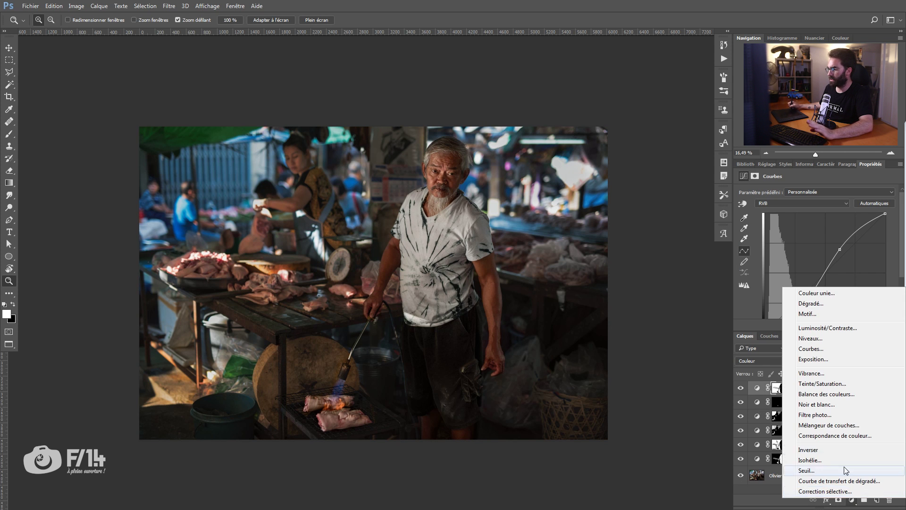
pyautogui.click(822, 349)
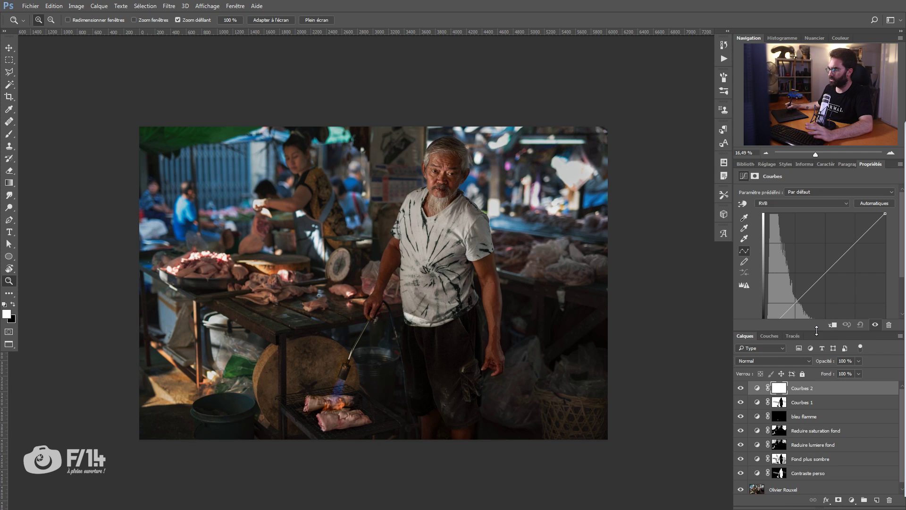
pyautogui.moveTo(817, 330); pyautogui.dragTo(816, 354)
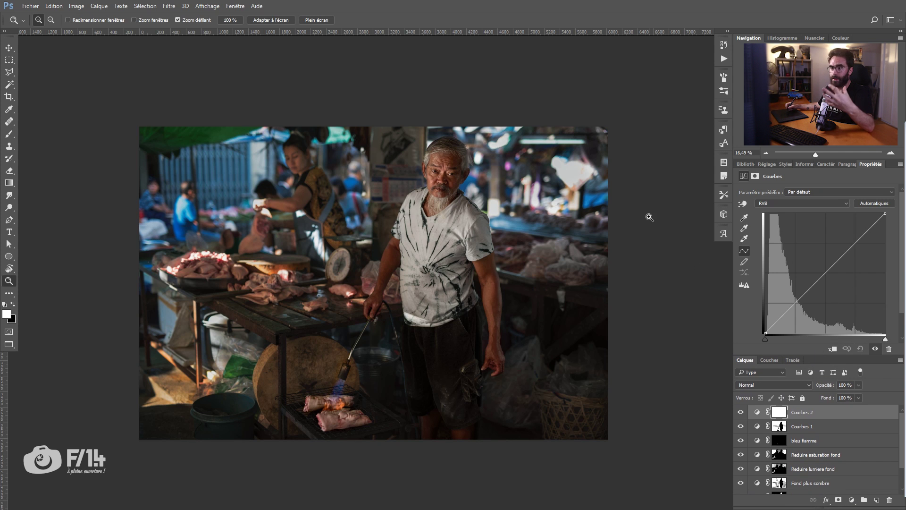
pyautogui.click(765, 331)
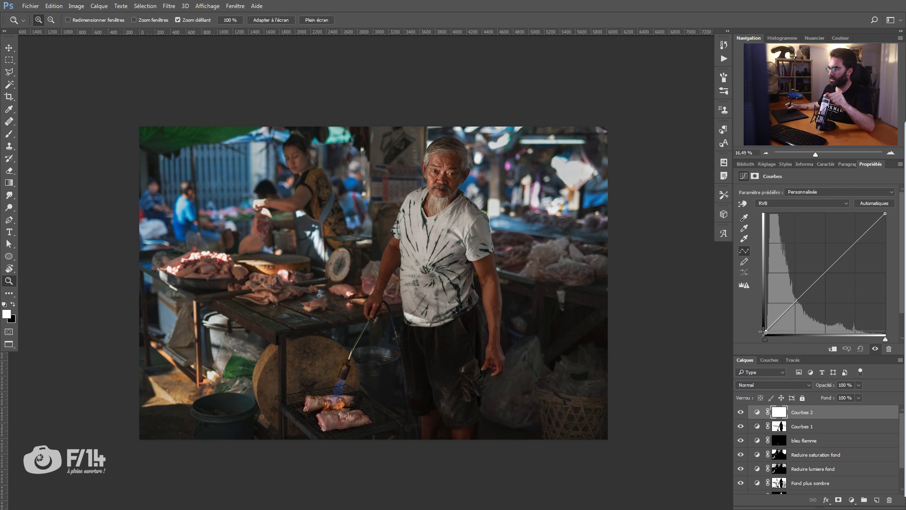
pyautogui.moveTo(802, 296); pyautogui.dragTo(802, 299)
pyautogui.click(844, 255)
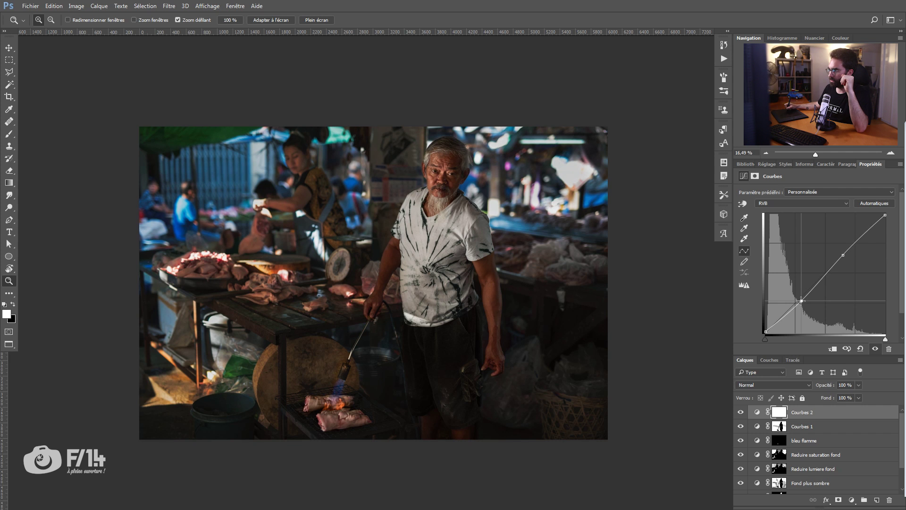
pyautogui.moveTo(843, 255); pyautogui.dragTo(842, 257)
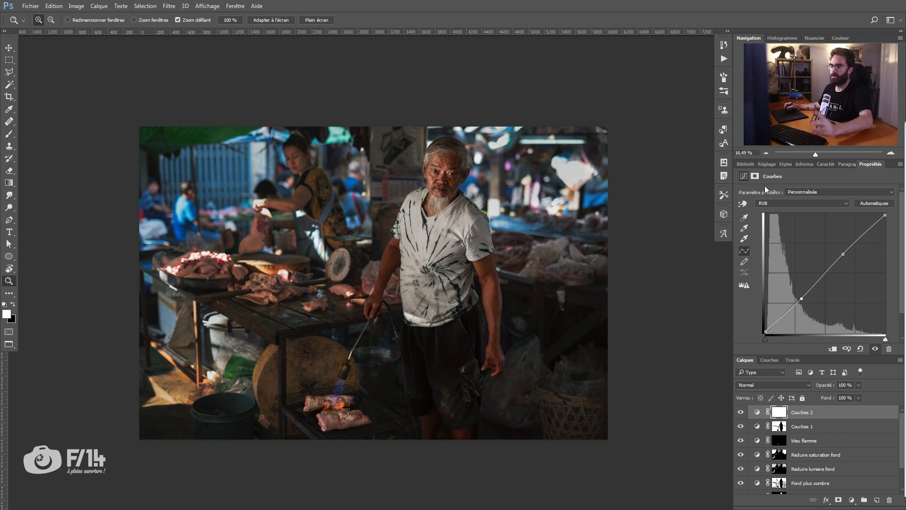
# - Add Courbes 3 with its midtones raised to brighten the image
pyautogui.press('b')
pyautogui.press('z')
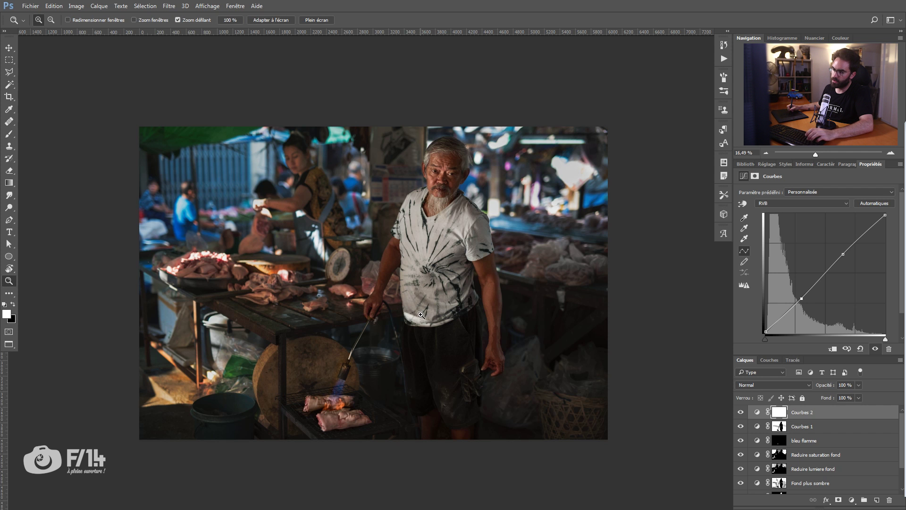
pyautogui.click(462, 315)
pyautogui.hotkey('ctrl', '0')
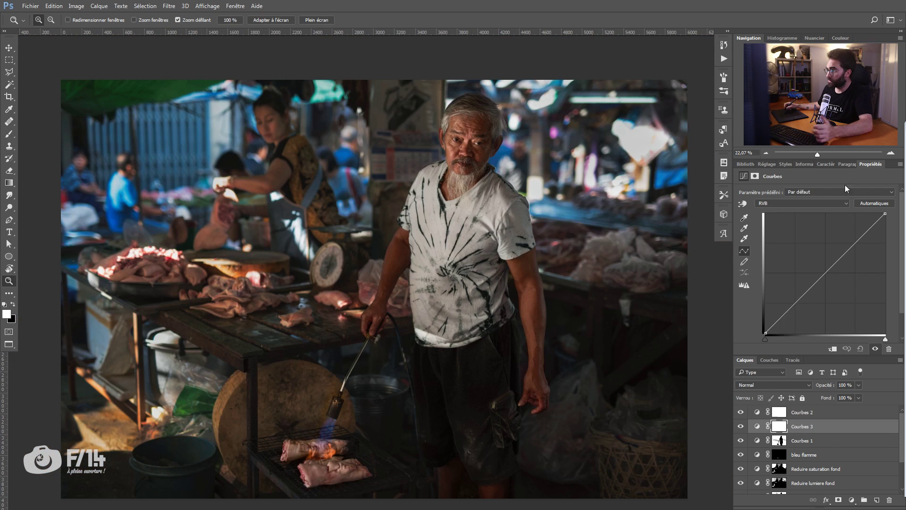
pyautogui.click(818, 279)
pyautogui.moveTo(819, 279); pyautogui.dragTo(811, 271)
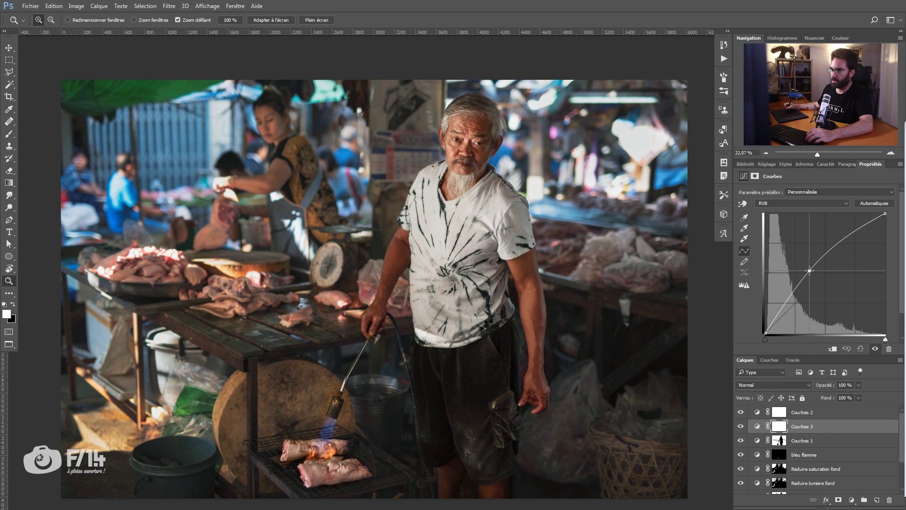
pyautogui.keyDown('alt'); pyautogui.click(472, 289); pyautogui.keyUp('alt')
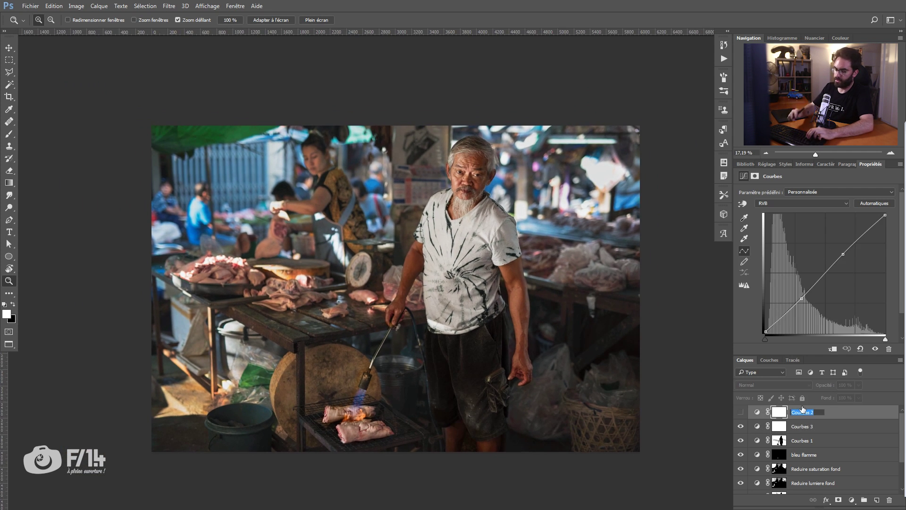
# - Name the curves layers, duplicate clair as foncé, and fill the clair mask with black
pyautogui.write('ere saturation couleur')
pyautogui.doubleClick(805, 426)
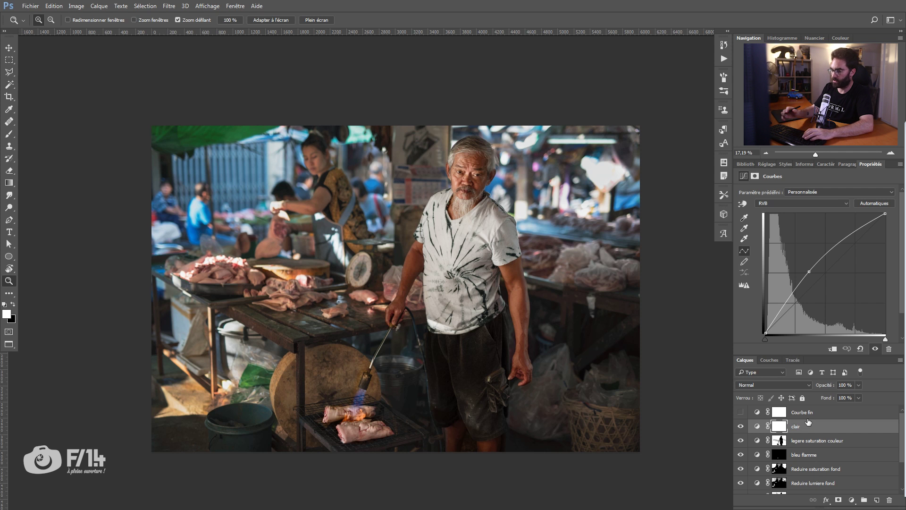
pyautogui.hotkey('ctrl', 'j')
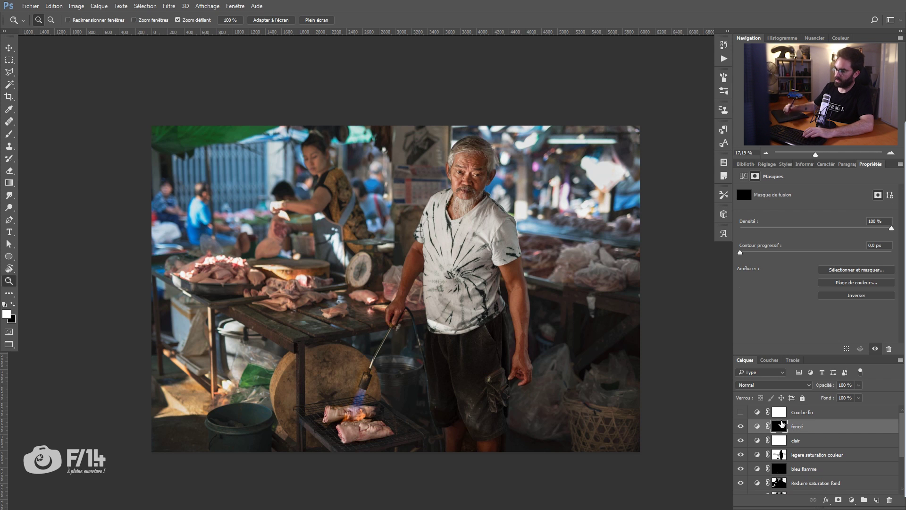
pyautogui.click(783, 440)
pyautogui.hotkey('ctrl', 'BackSpace')
pyautogui.press('b')
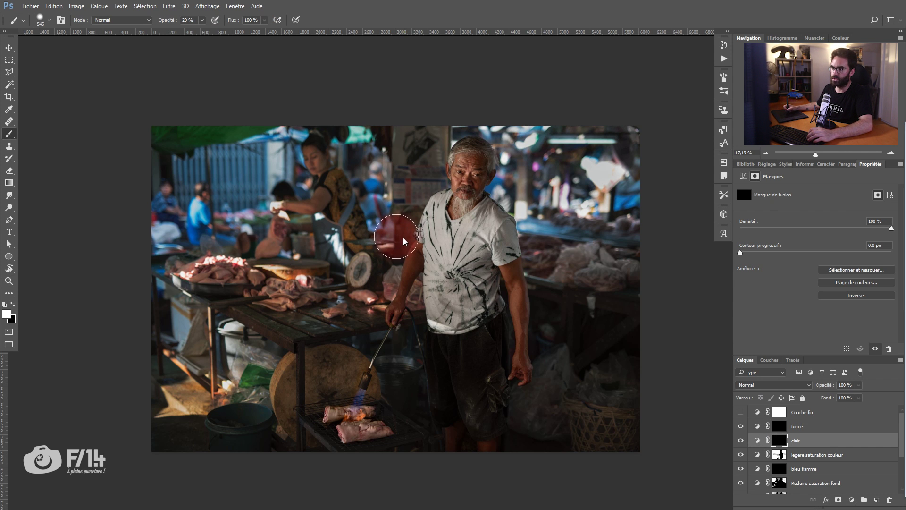
# - Set up a small soft-edged brush at 25% opacity
pyautogui.rightClick(396, 222)
pyautogui.moveTo(486, 247); pyautogui.dragTo(481, 247)
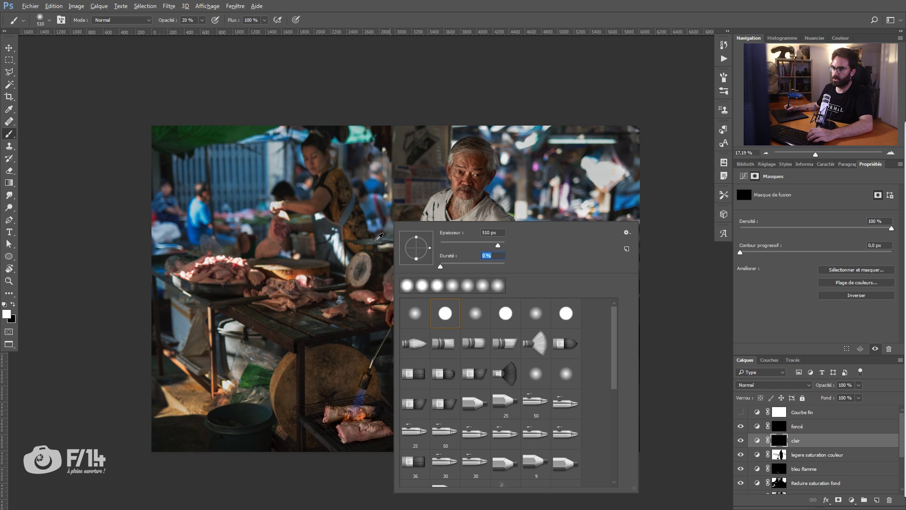
pyautogui.click(380, 237)
pyautogui.press('2')
pyautogui.press('5')
pyautogui.press('[')
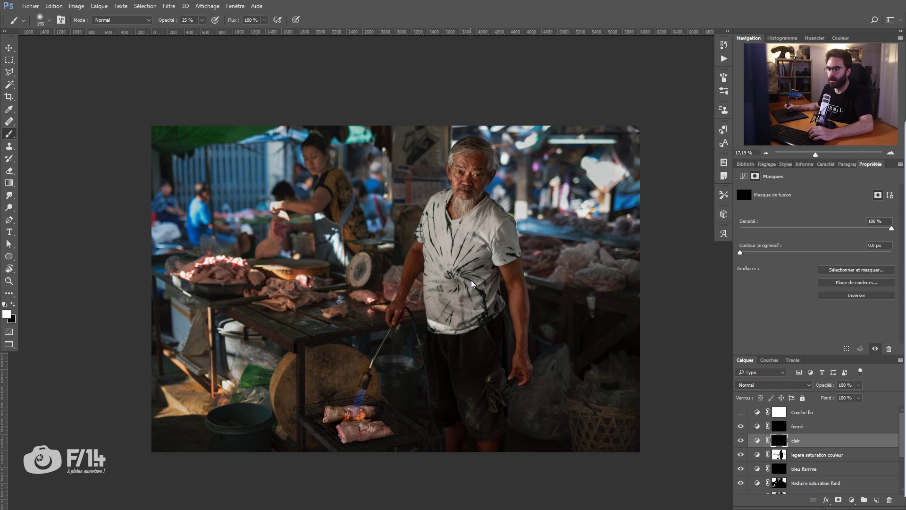
# - Brighten the grilled meat, lower shirt, right sleeve edge, face and beard on clair
pyautogui.moveTo(468, 285); pyautogui.dragTo(476, 297)
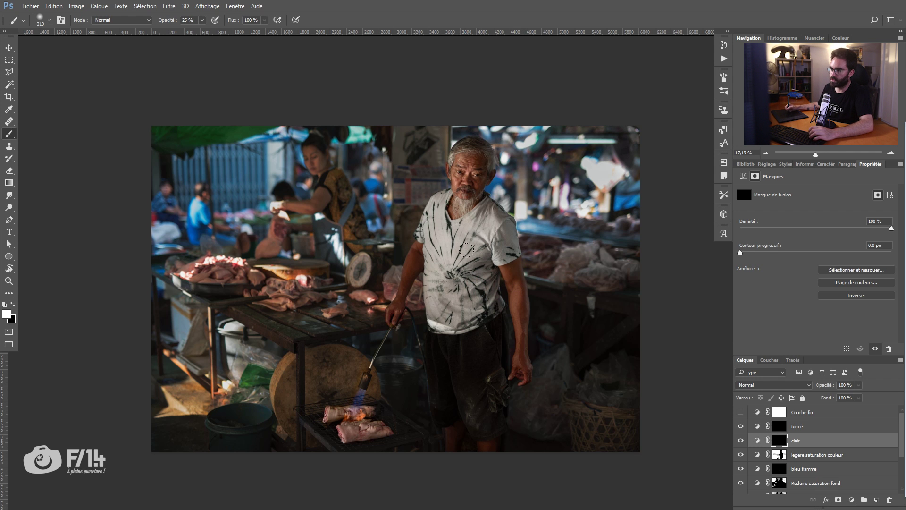
pyautogui.moveTo(354, 420); pyautogui.dragTo(461, 314)
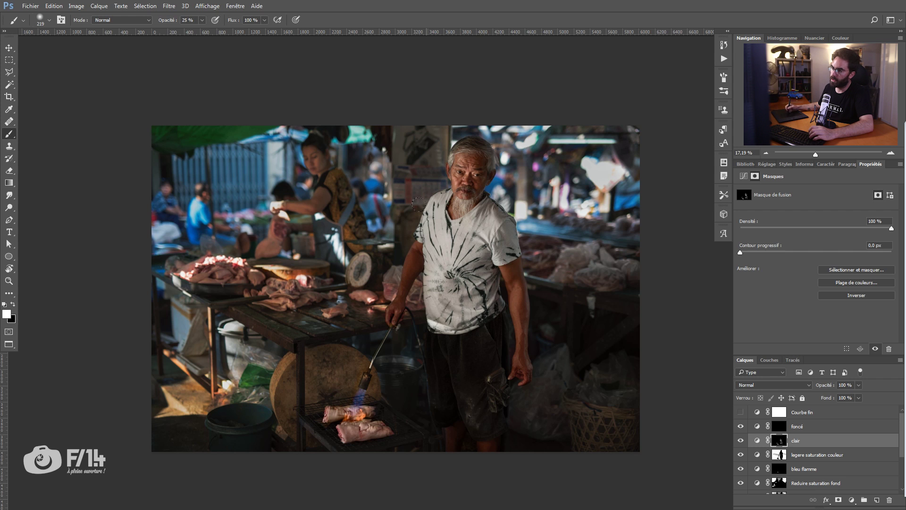
pyautogui.moveTo(502, 213); pyautogui.dragTo(507, 264)
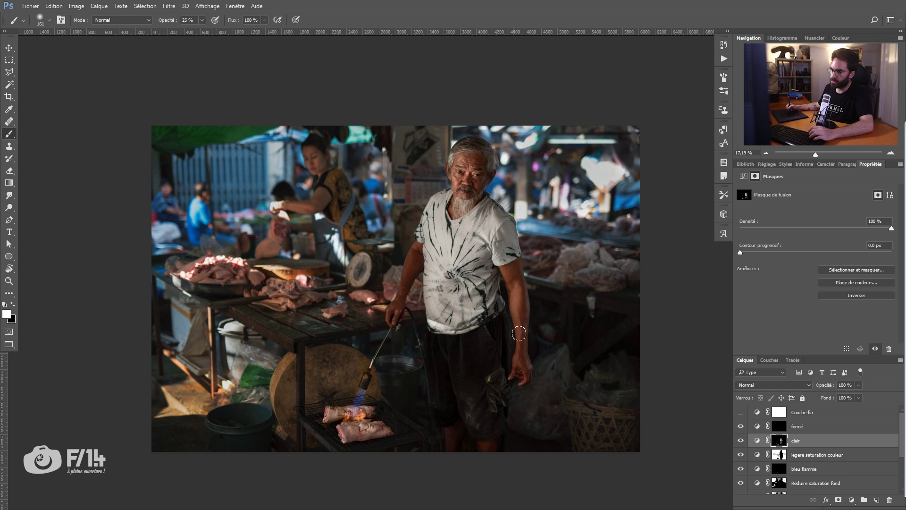
pyautogui.moveTo(515, 286); pyautogui.dragTo(509, 263)
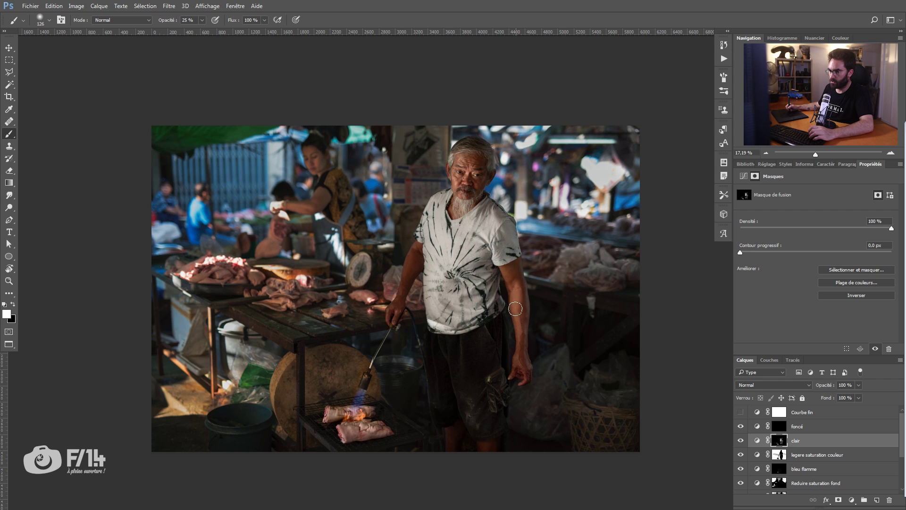
pyautogui.press('[')
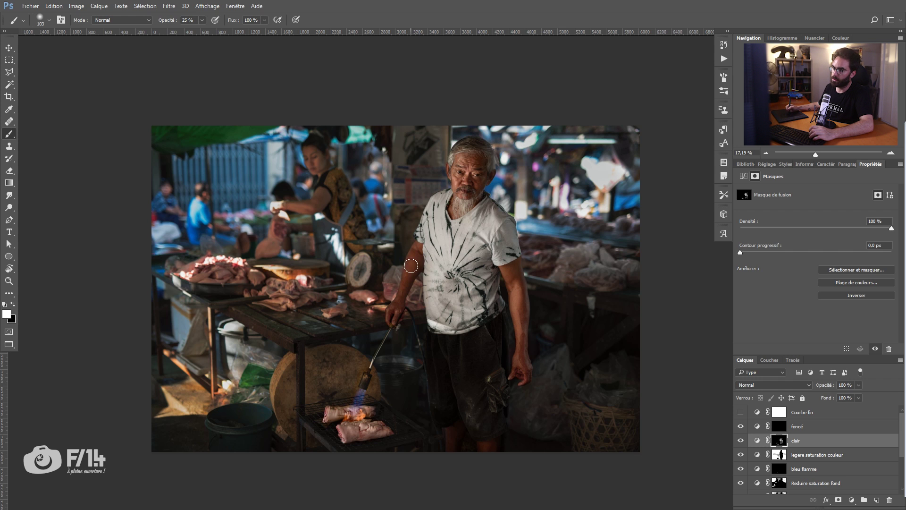
pyautogui.moveTo(458, 158); pyautogui.dragTo(460, 200)
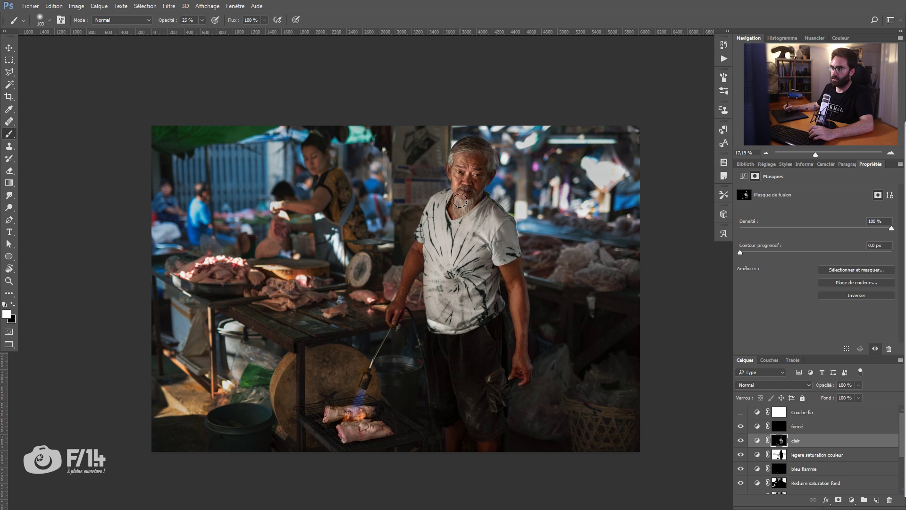
# - Darken the shirt's lower hem on the foncé layer, then return to clair
pyautogui.press(']')
pyautogui.press(']')
pyautogui.press(']')
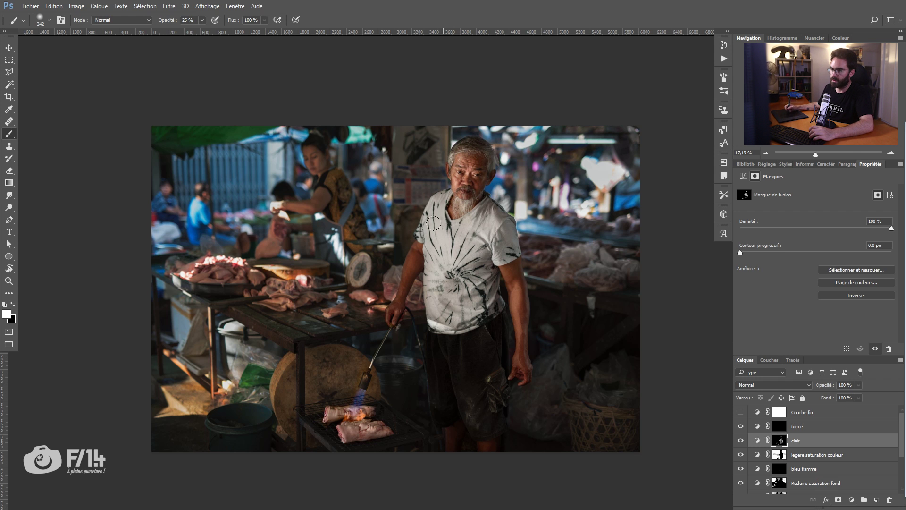
pyautogui.hotkey('alt', ']')
pyautogui.press('[')
pyautogui.press('[')
pyautogui.press('[')
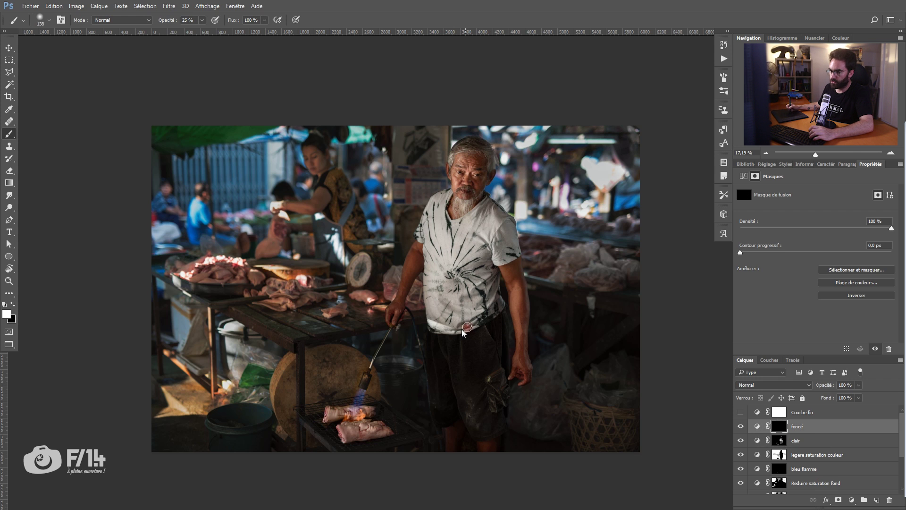
pyautogui.moveTo(445, 329); pyautogui.dragTo(431, 324)
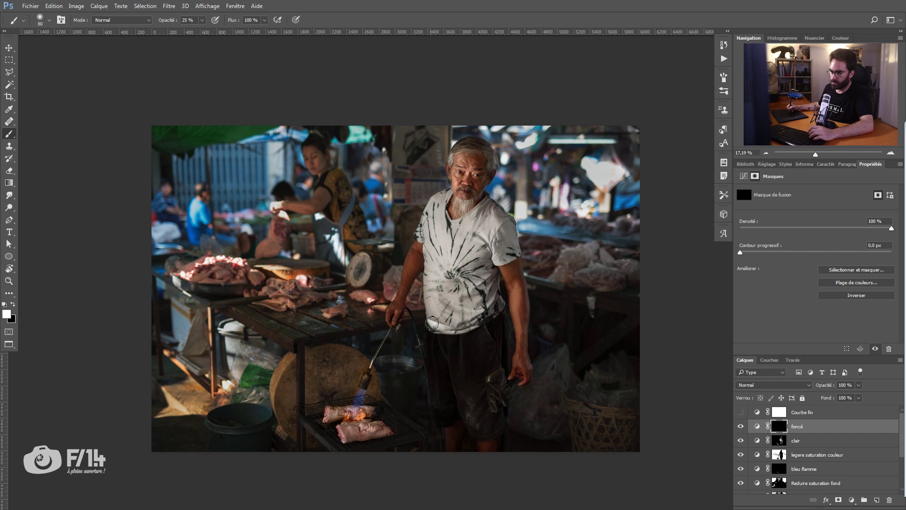
pyautogui.hotkey('alt', '[')
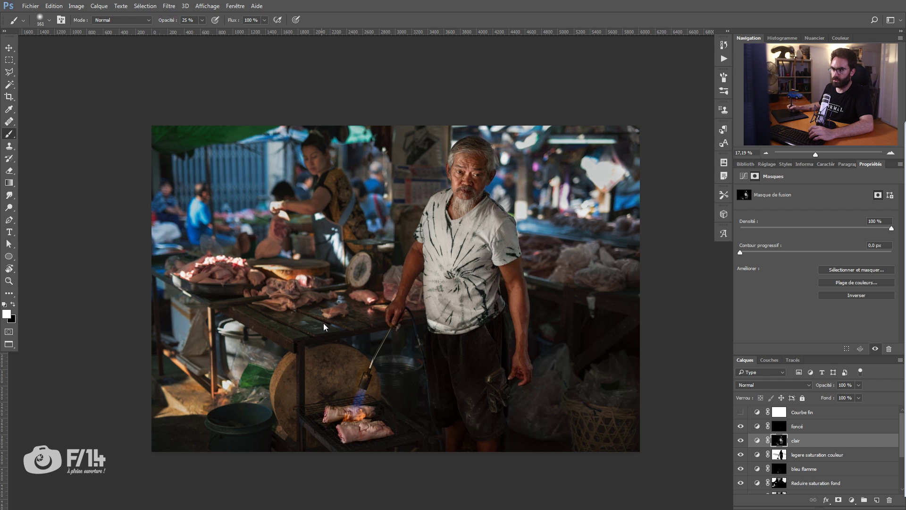
pyautogui.press('x')
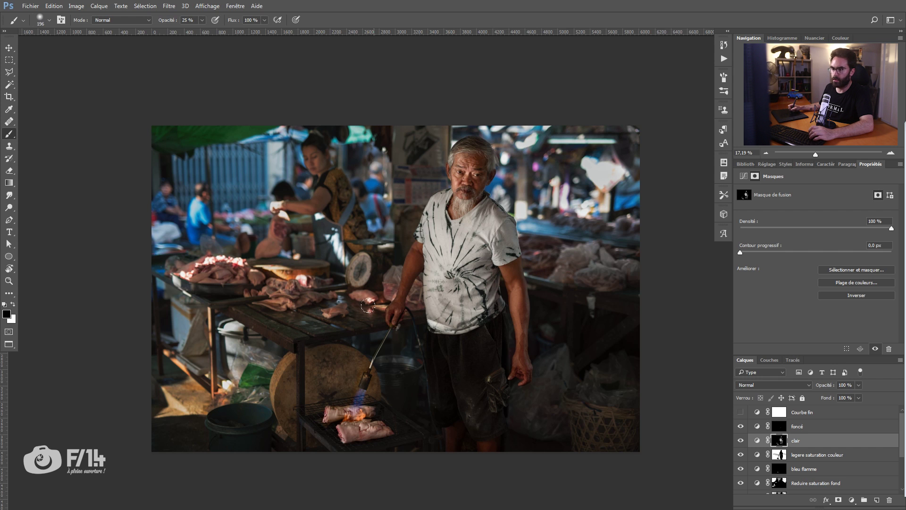
# - Toggle the clair layer on and off to compare the brightening
pyautogui.click(740, 441)
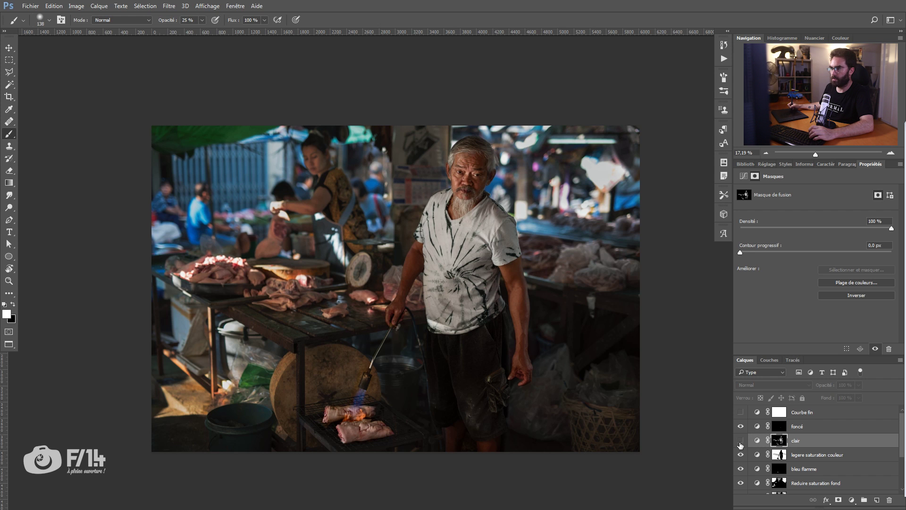
pyautogui.click(741, 441)
pyautogui.press('x')
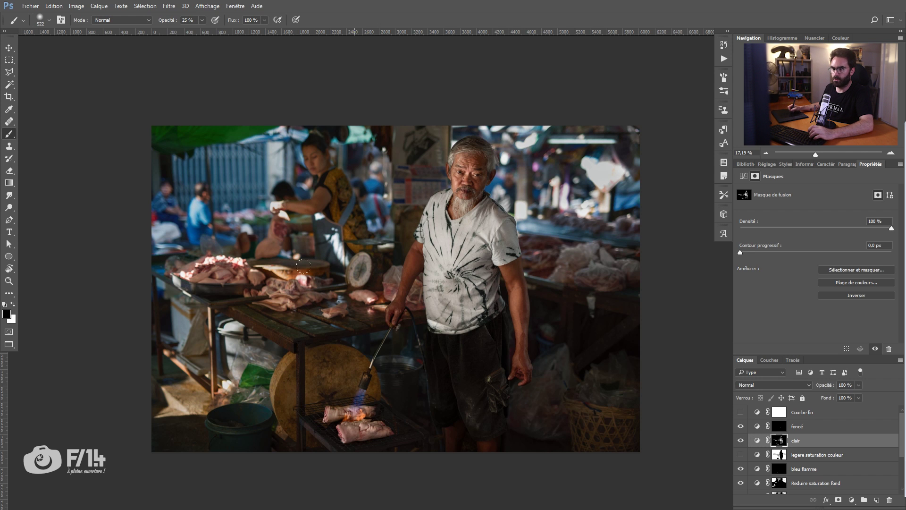
pyautogui.click(740, 440)
pyautogui.moveTo(740, 440); pyautogui.dragTo(743, 448)
pyautogui.click(741, 447)
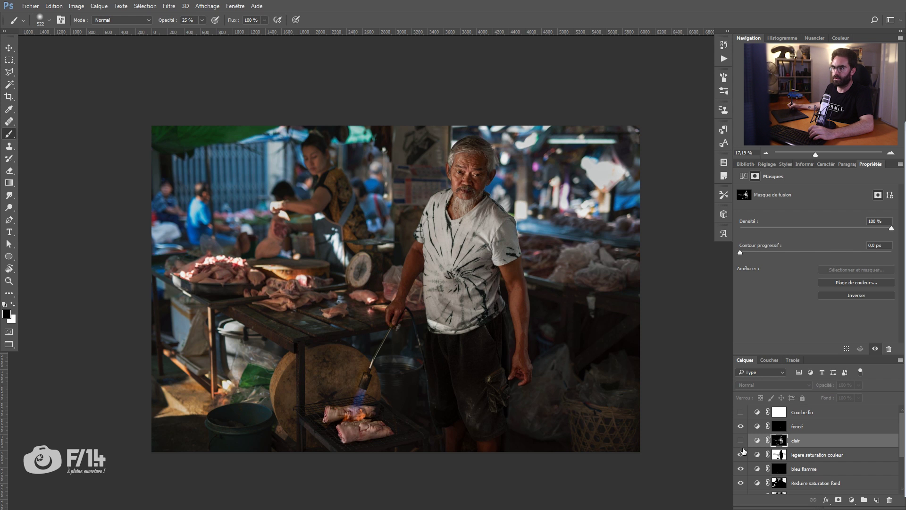
pyautogui.click(742, 444)
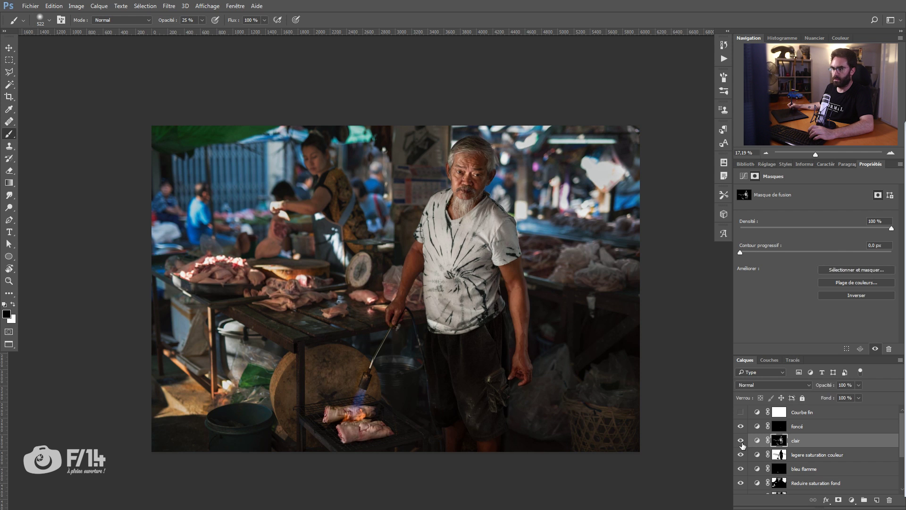
pyautogui.click(741, 444)
# - Set white paint at 15% opacity, then compare with both dodge and burn layers hidden
pyautogui.click(803, 426)
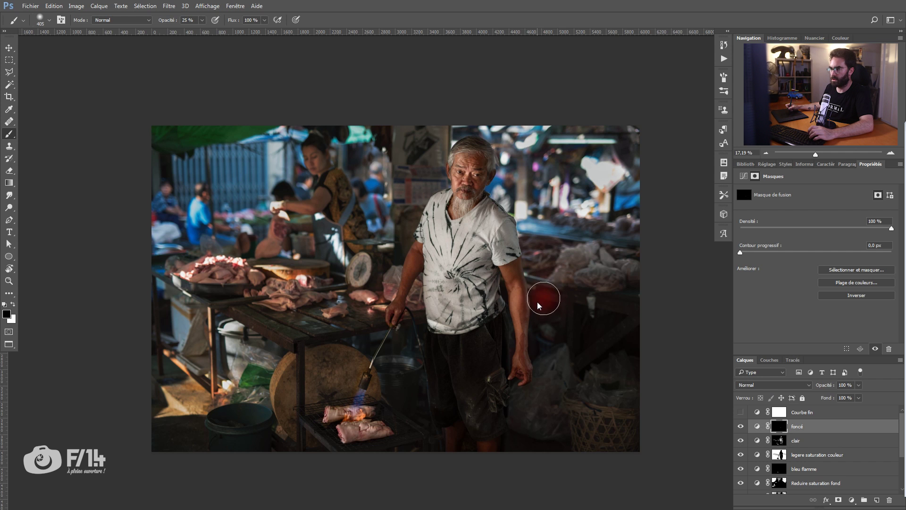
pyautogui.press('x')
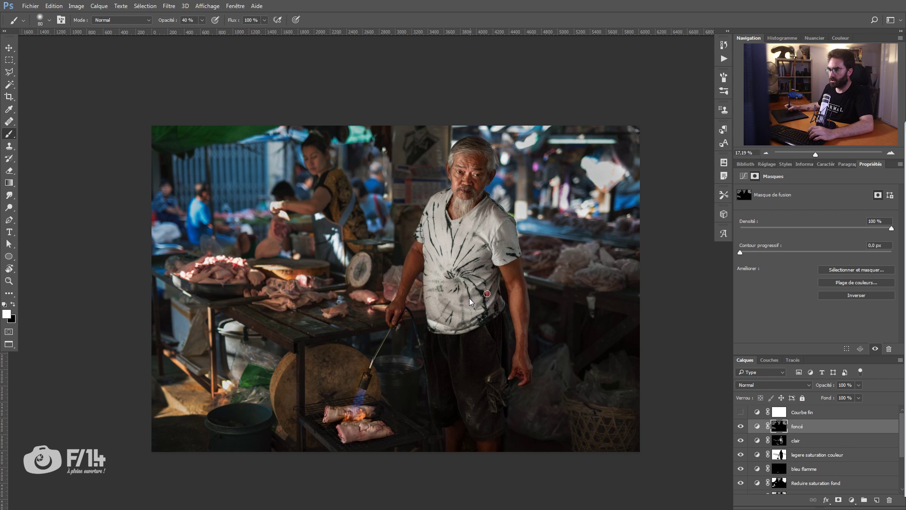
pyautogui.press('1')
pyautogui.press('5')
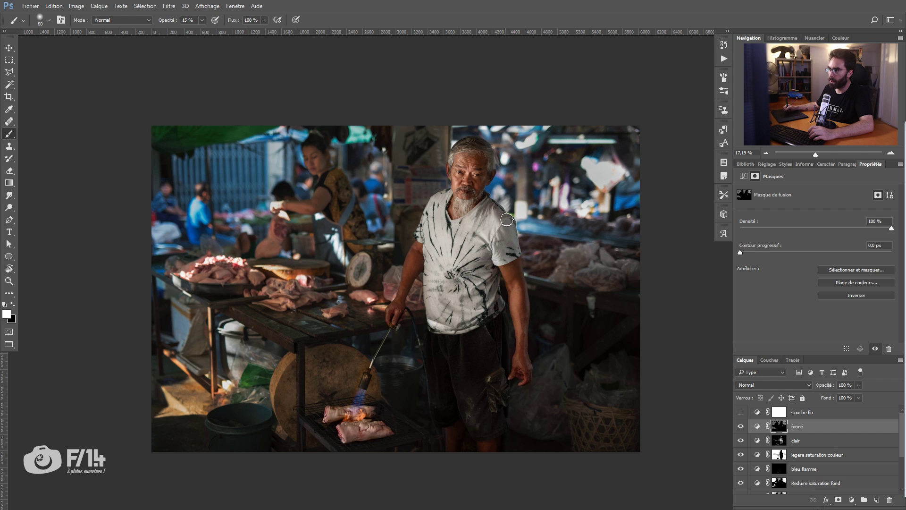
pyautogui.hotkey('alt', '[')
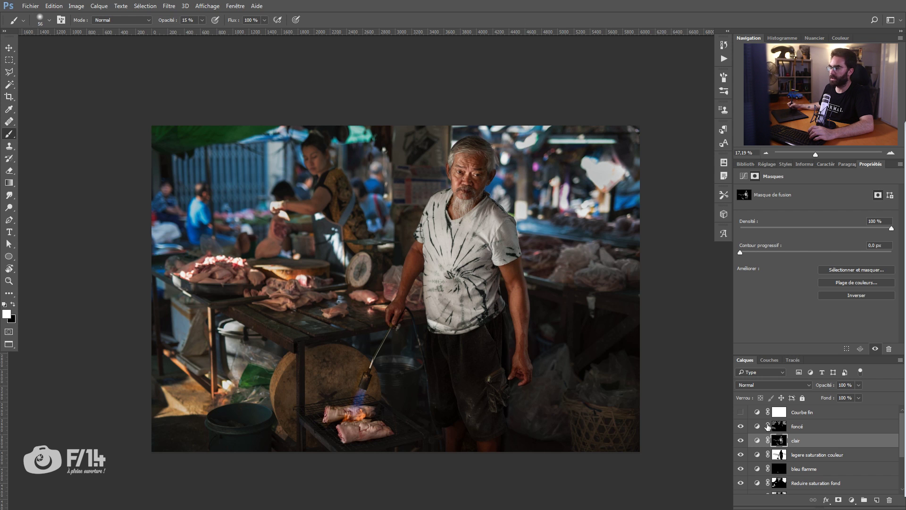
pyautogui.moveTo(740, 427); pyautogui.dragTo(741, 441)
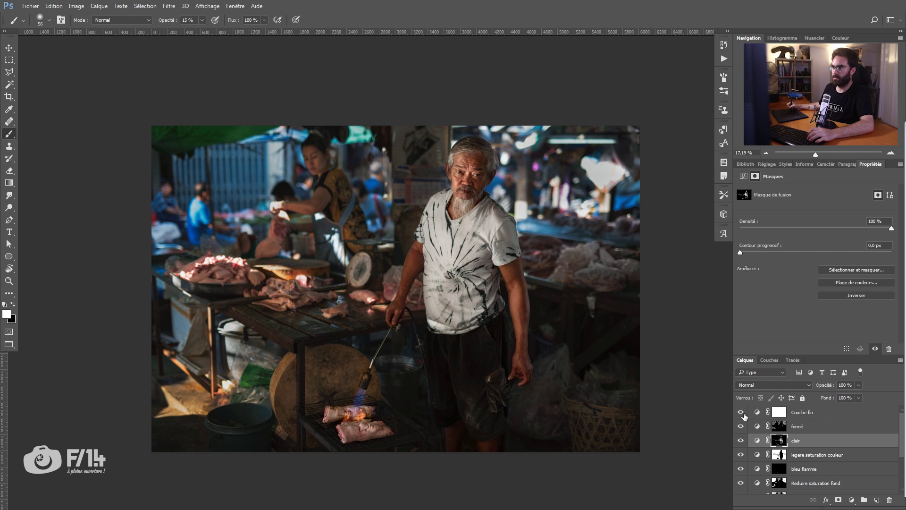
# - Nudge Courbe fin's black and white points, drag off its middle points, and compare
pyautogui.click(805, 414)
pyautogui.moveTo(767, 334); pyautogui.dragTo(763, 332)
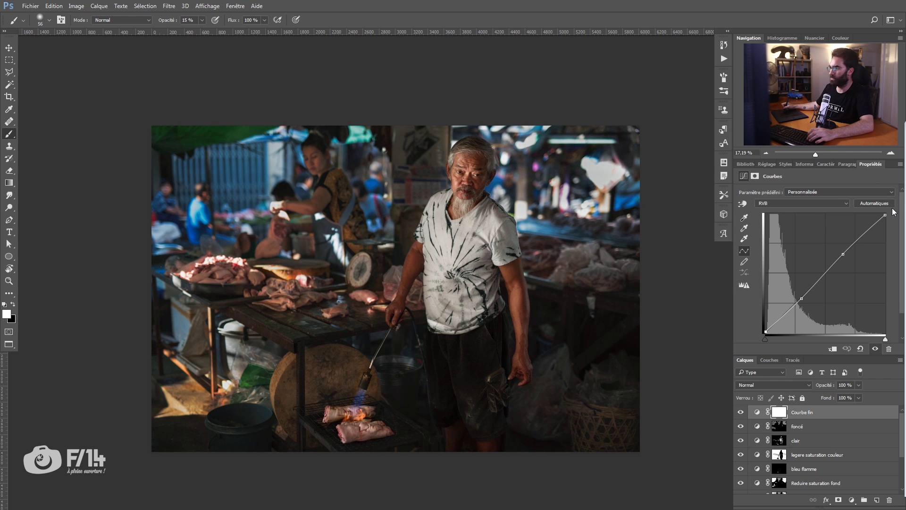
pyautogui.moveTo(886, 214); pyautogui.dragTo(885, 218)
pyautogui.moveTo(802, 298); pyautogui.dragTo(903, 269)
pyautogui.moveTo(843, 254); pyautogui.dragTo(903, 246)
pyautogui.click(740, 413)
pyautogui.click(741, 413)
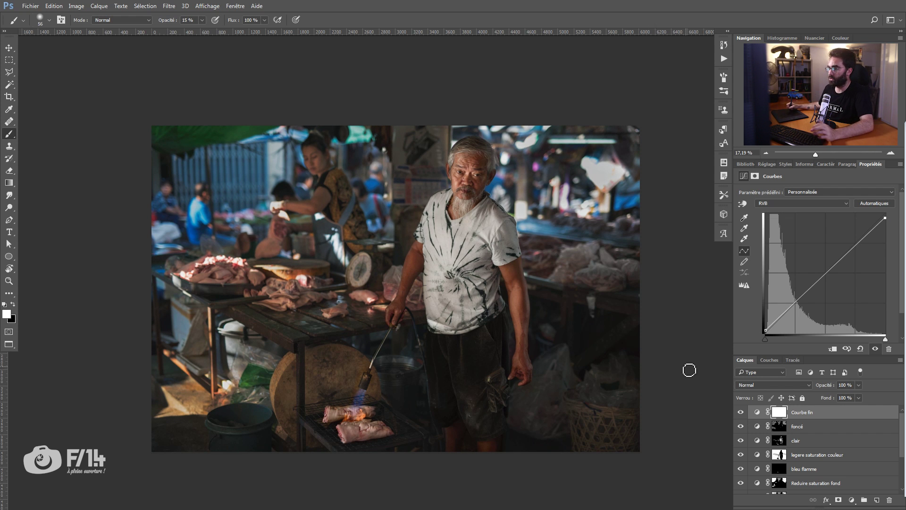
pyautogui.click(741, 413)
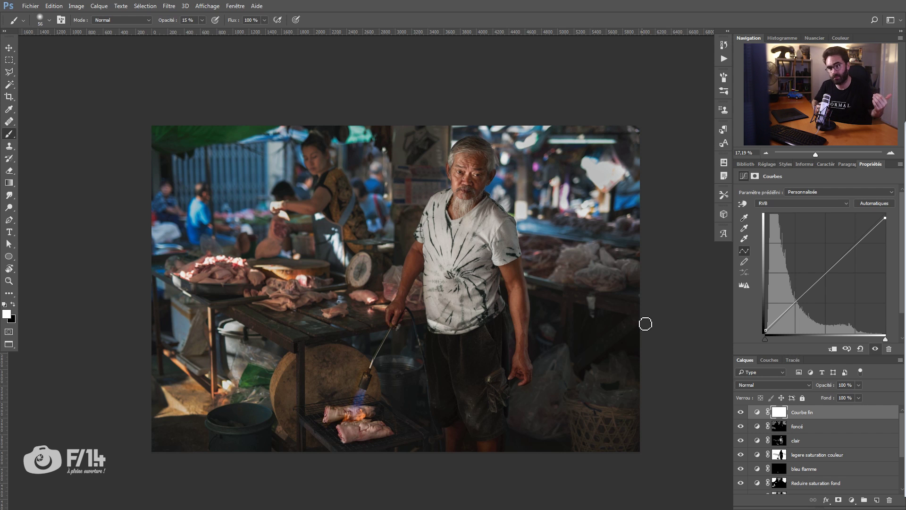
# - Compare the edited and unedited develop settings by stepping undo and redo
pyautogui.press('x')
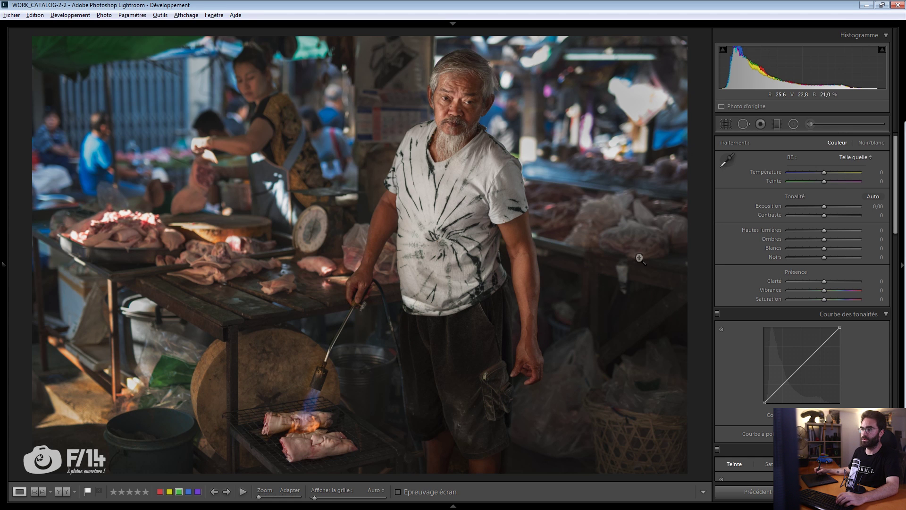
pyautogui.hotkey('ctrl', 'z')
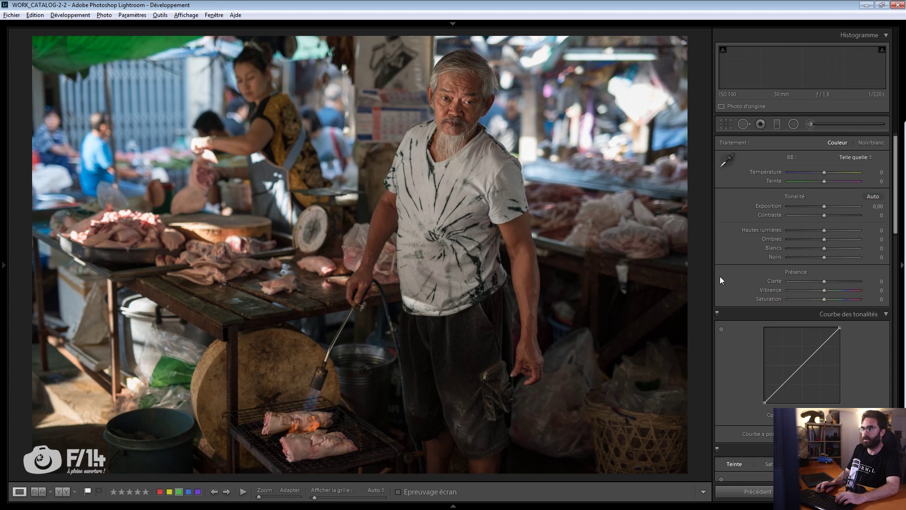
pyautogui.hotkey('ctrl', 'z')
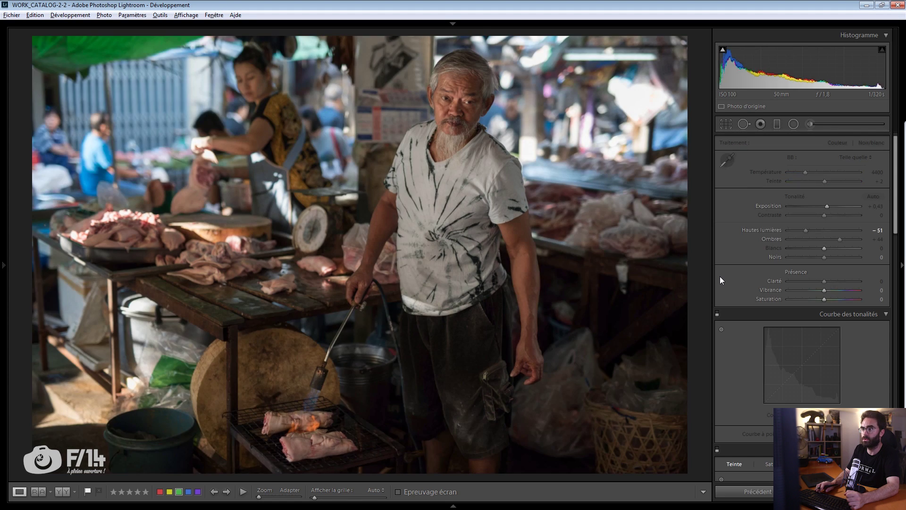
pyautogui.hotkey('ctrl', 'y')
pyautogui.hotkey('ctrl', 'z')
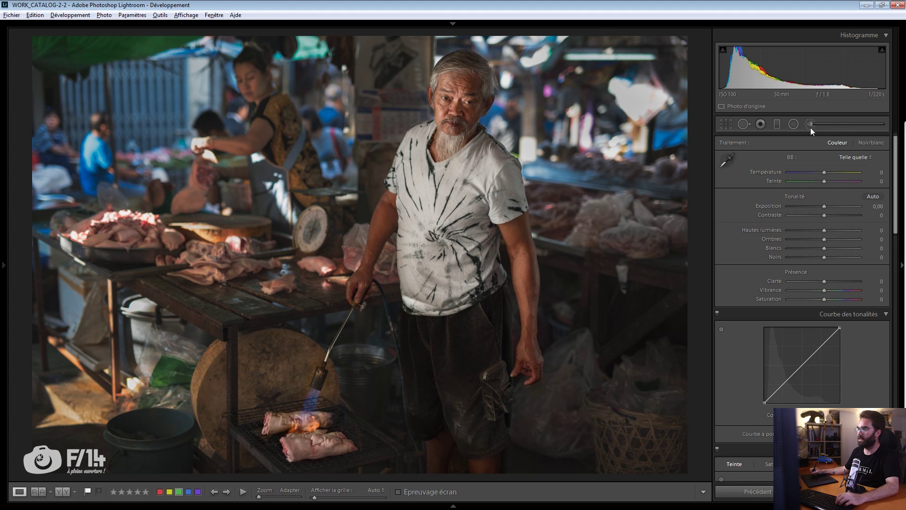
# - Set the Détail sharpening amount to 44 and check it at 1:1 on the face and chest
pyautogui.moveTo(896, 239); pyautogui.dragTo(896, 359)
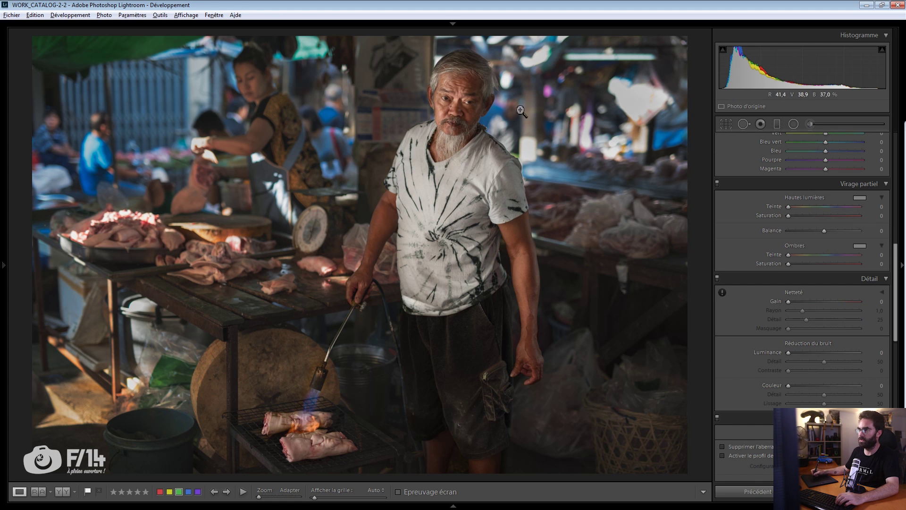
pyautogui.click(461, 96)
pyautogui.click(810, 302)
pyautogui.press('z')
pyautogui.click(402, 171)
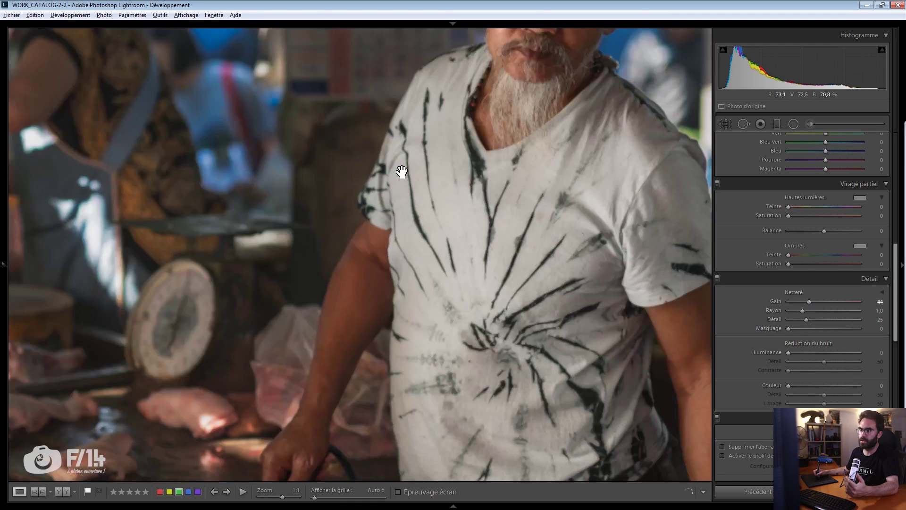
# - Inspect the 44 sharpening at 1:1 on the face and head, then start a brushed local adjustment
pyautogui.moveTo(414, 115); pyautogui.dragTo(449, 310)
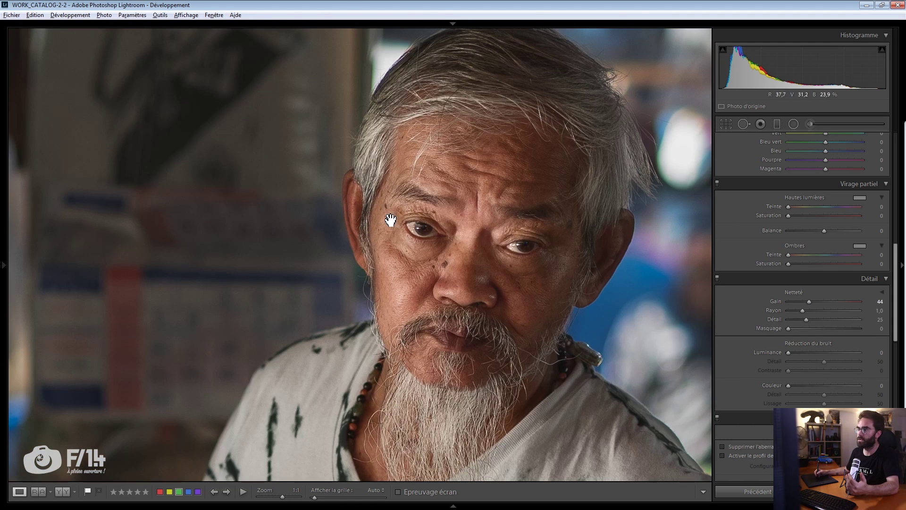
pyautogui.click(390, 219)
pyautogui.click(435, 92)
pyautogui.moveTo(435, 91); pyautogui.dragTo(414, 251)
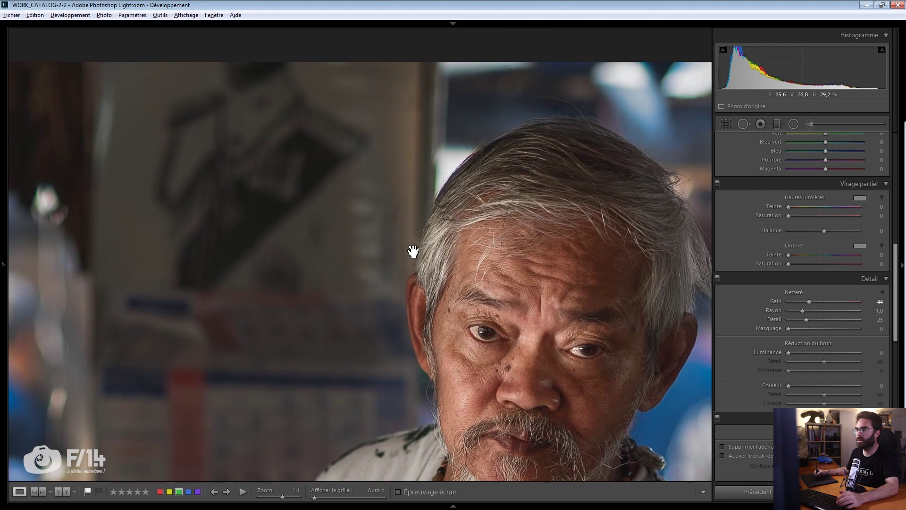
pyautogui.click(414, 251)
pyautogui.click(810, 123)
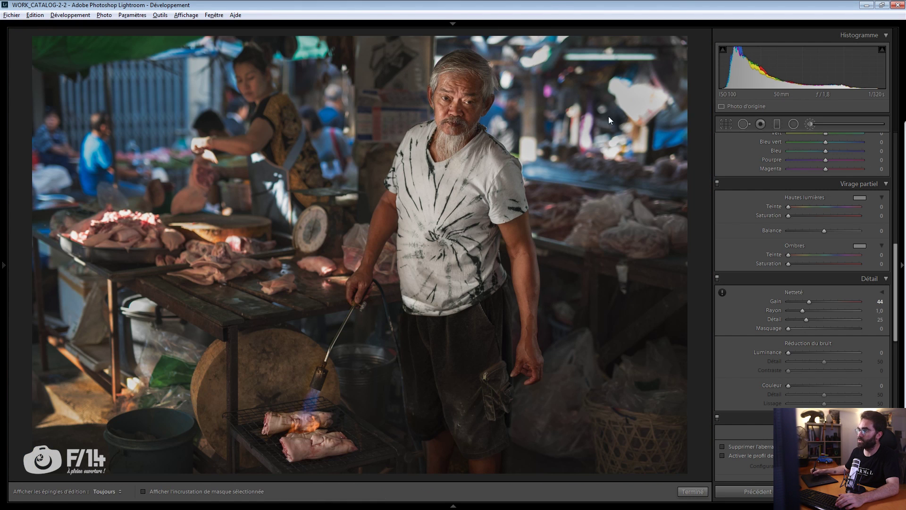
# - Paint a size-7.2 Adjustment Brush over the man's head and set its local Netteté to 33
pyautogui.moveTo(805, 354); pyautogui.dragTo(786, 354)
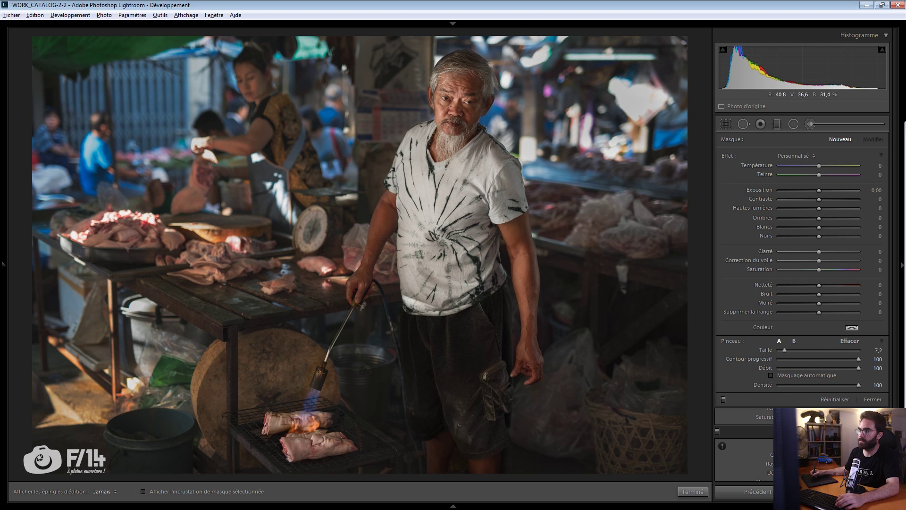
pyautogui.click(460, 76)
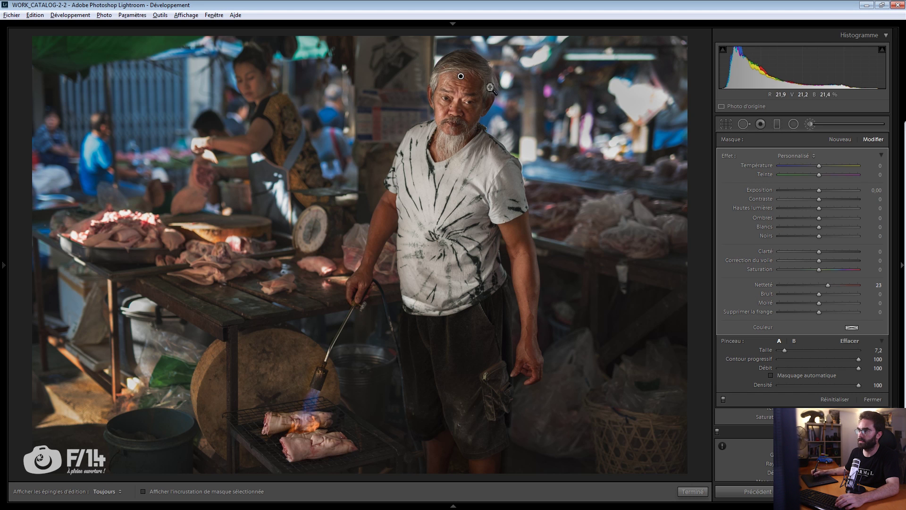
pyautogui.press('z')
pyautogui.moveTo(824, 285); pyautogui.dragTo(831, 287)
pyautogui.press('z')
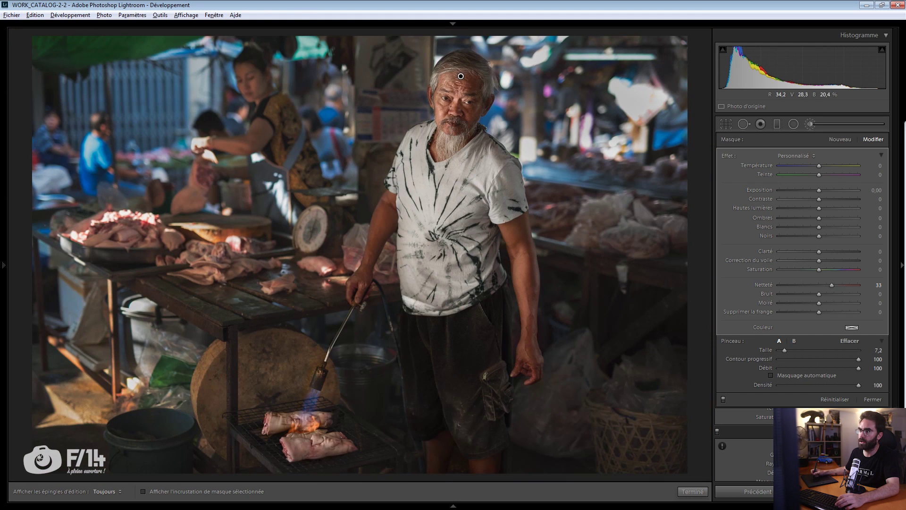
pyautogui.press('h')
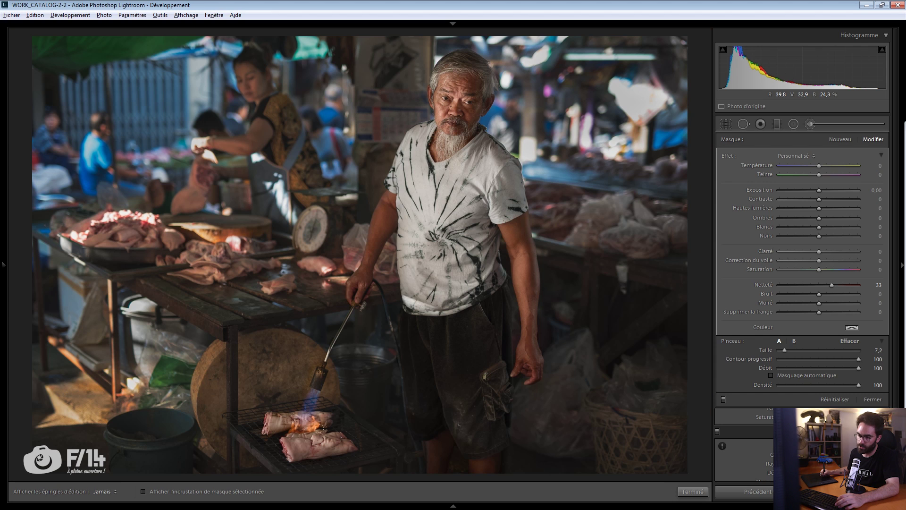
pyautogui.press('h')
pyautogui.press('h')
pyautogui.press('h')
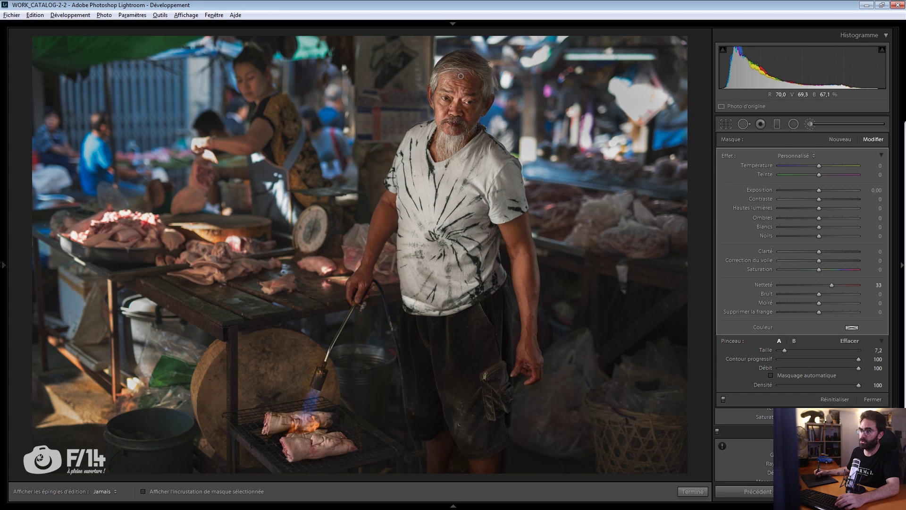
pyautogui.press('k')
pyautogui.hotkey('alt', 'Tab')
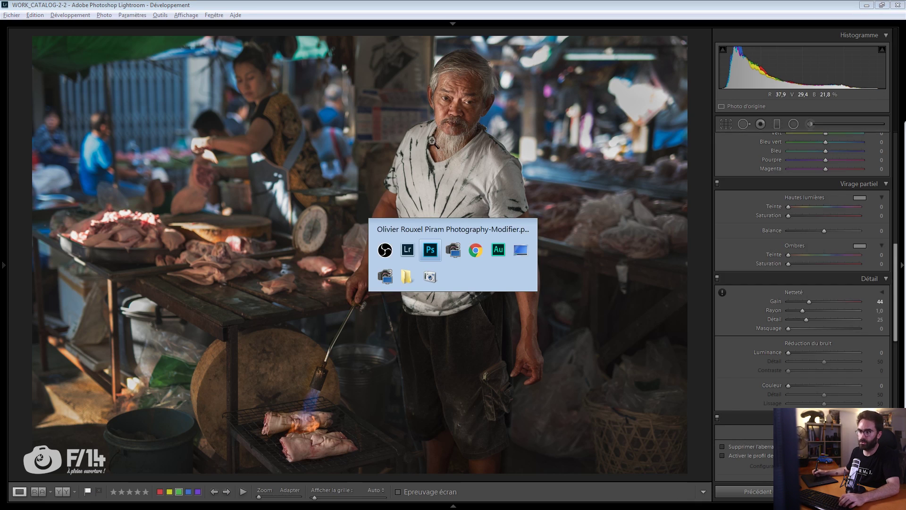
# - Paint white at 40% on the clair layer mask over the torch pipe and grilled meat
pyautogui.click(390, 346)
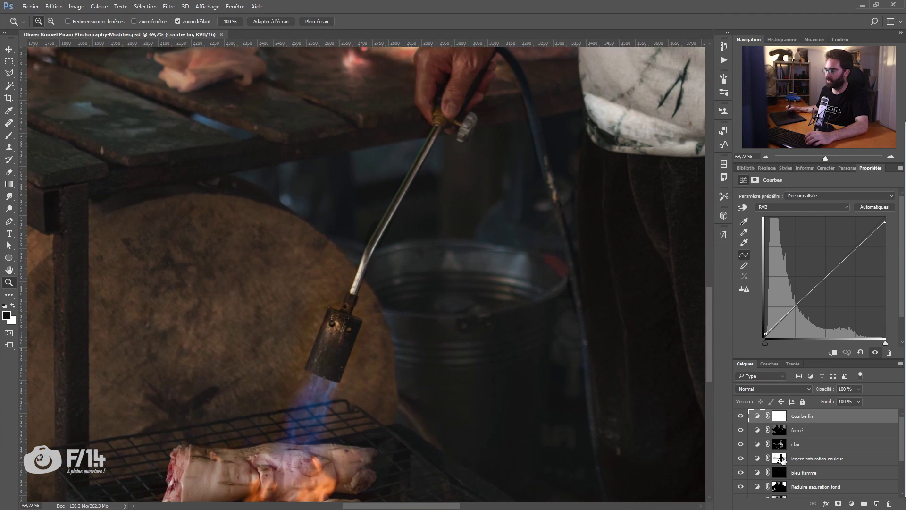
pyautogui.click(798, 446)
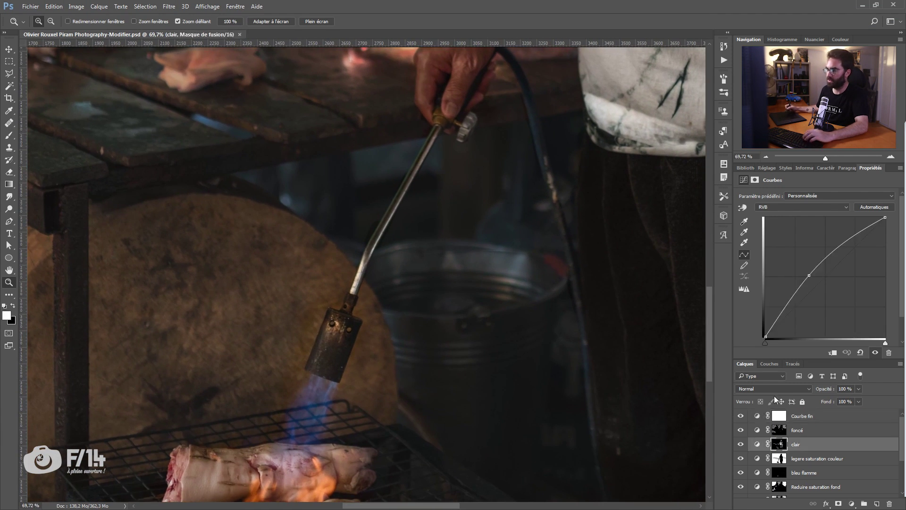
pyautogui.press('b')
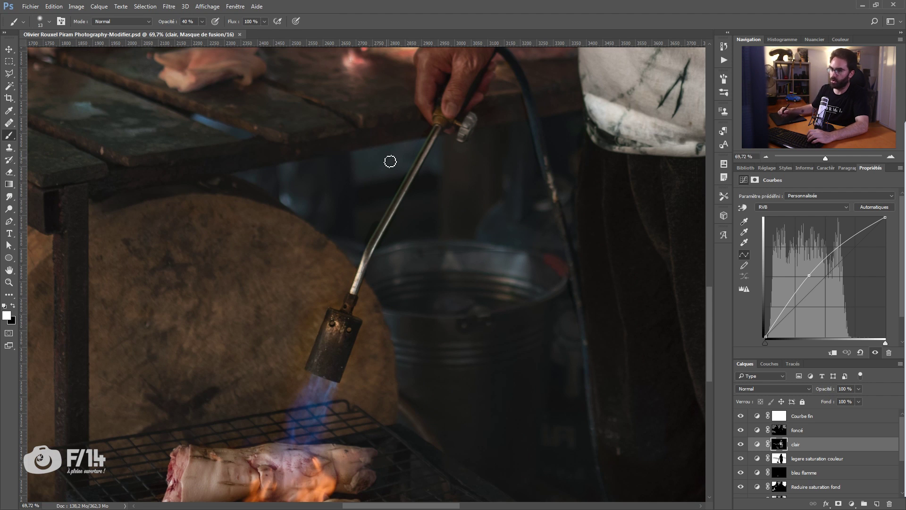
pyautogui.moveTo(439, 134); pyautogui.dragTo(420, 173)
pyautogui.moveTo(438, 136); pyautogui.dragTo(360, 285)
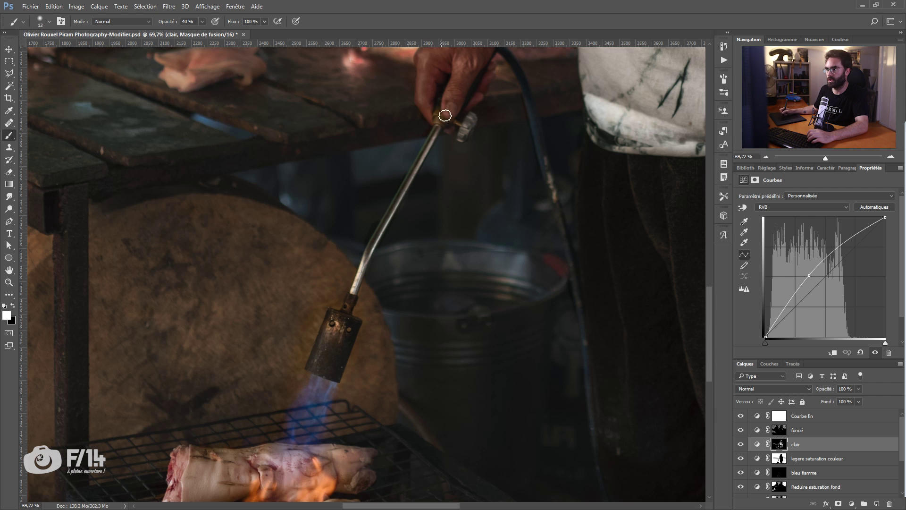
pyautogui.press(']')
pyautogui.press(']')
pyautogui.press(']')
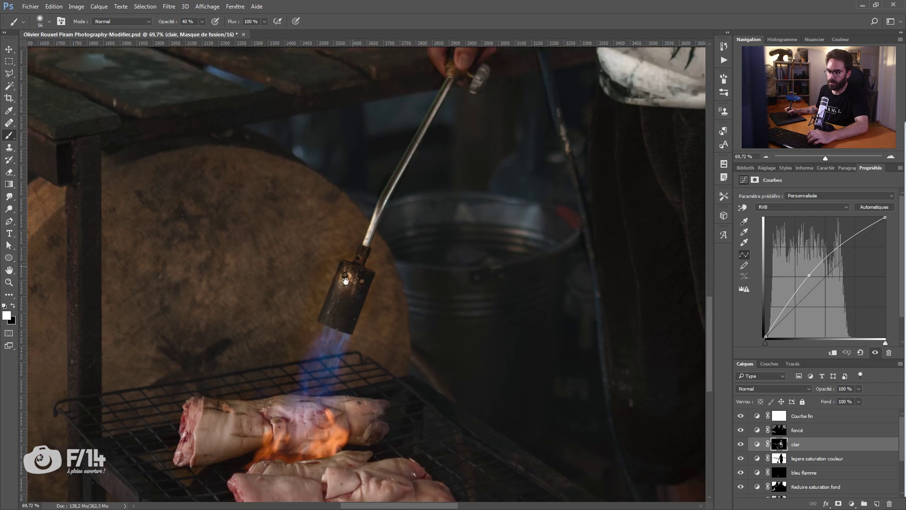
pyautogui.moveTo(341, 322); pyautogui.dragTo(396, 131)
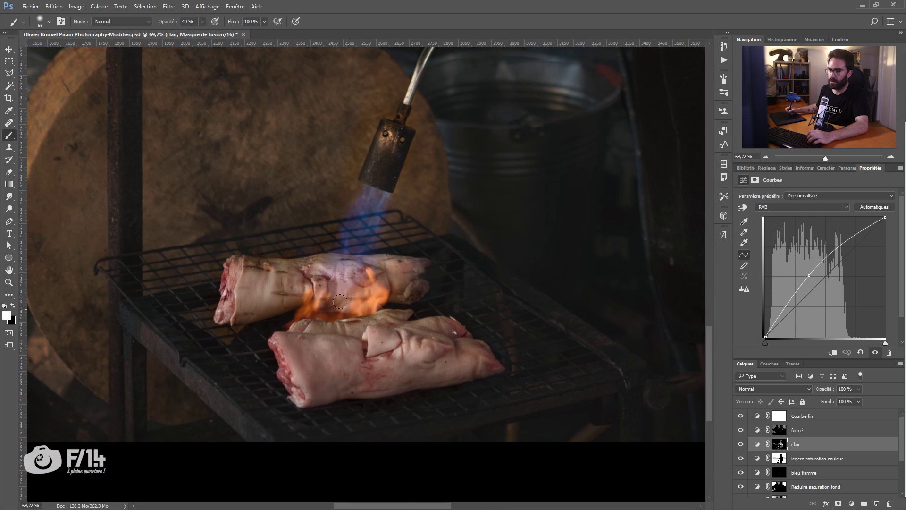
pyautogui.moveTo(353, 315); pyautogui.dragTo(259, 308)
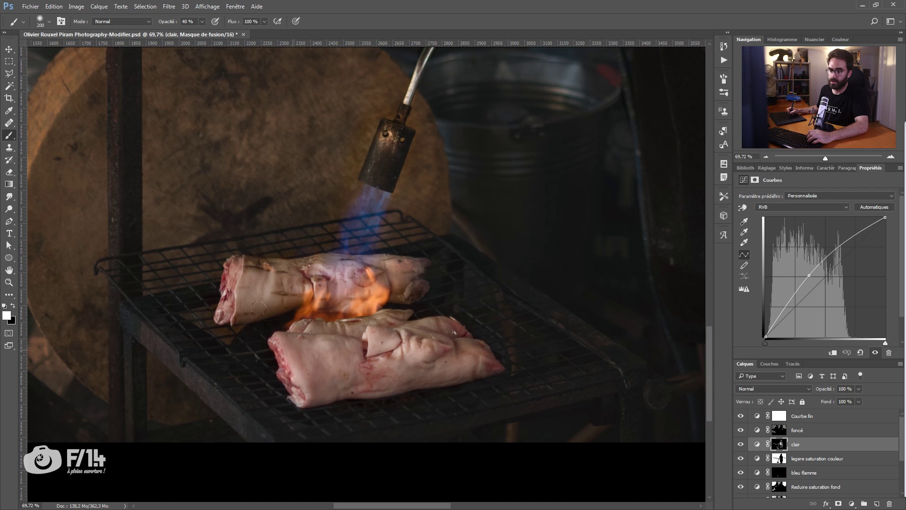
# - Brighten the man's shoulder, upper shirt and hand on the clair mask with a larger brush
pyautogui.scroll(-5, 269, 258)
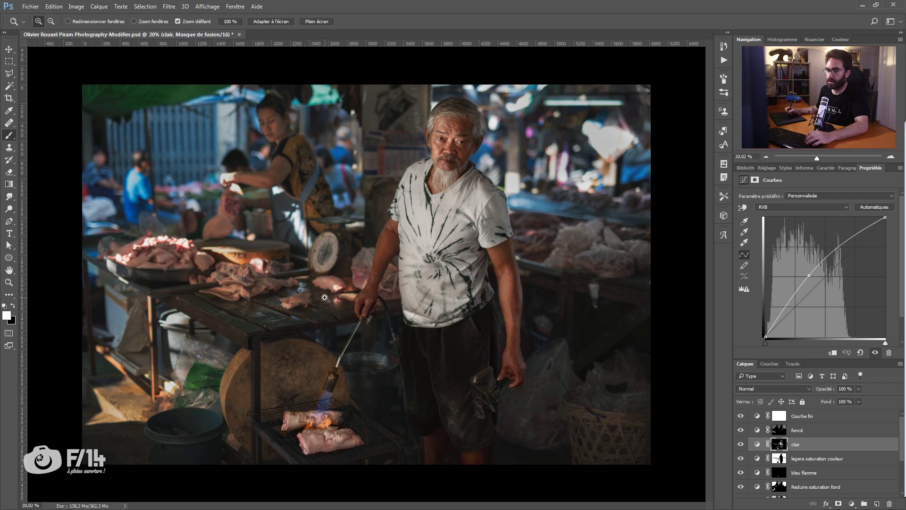
pyautogui.scroll(3, 352, 308)
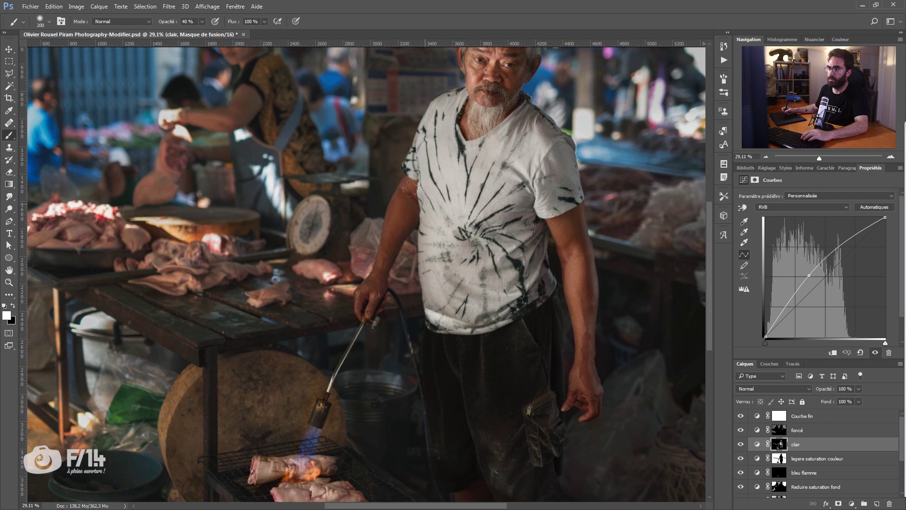
pyautogui.press(']')
pyautogui.press(']')
pyautogui.moveTo(444, 99); pyautogui.dragTo(394, 212)
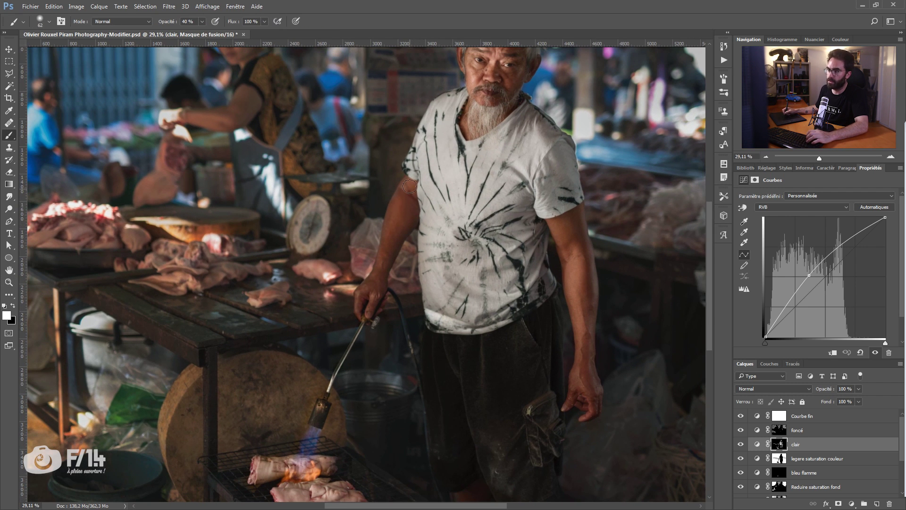
pyautogui.moveTo(382, 296); pyautogui.dragTo(362, 302)
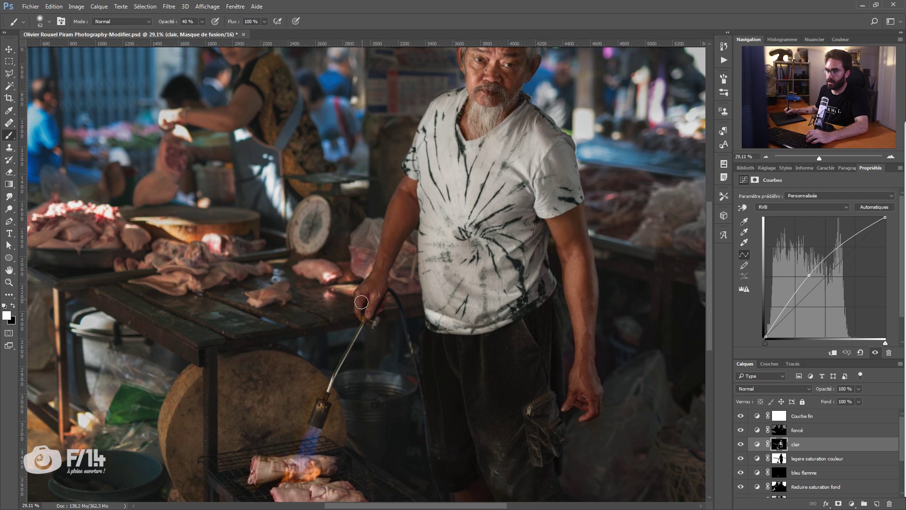
# - Paint black on the clair mask to keep the forearm darker
pyautogui.press('x')
pyautogui.moveTo(584, 291); pyautogui.dragTo(575, 283)
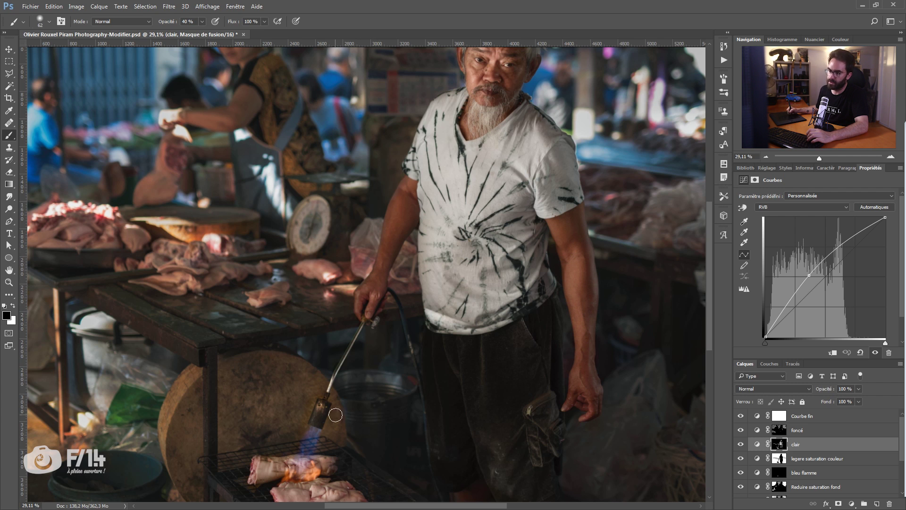
pyautogui.moveTo(350, 356)
pyautogui.mouseDown()
pyautogui.moveTo(349, 305)
pyautogui.moveTo(326, 307)
pyautogui.moveTo(377, 326)
pyautogui.mouseUp()
pyautogui.press('z')
pyautogui.click(780, 444)
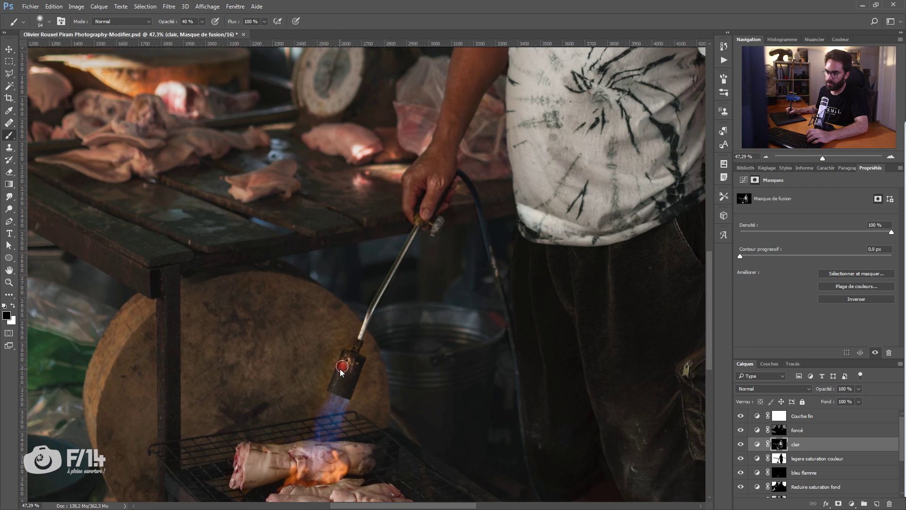
pyautogui.moveTo(349, 371); pyautogui.dragTo(325, 371)
pyautogui.press('b')
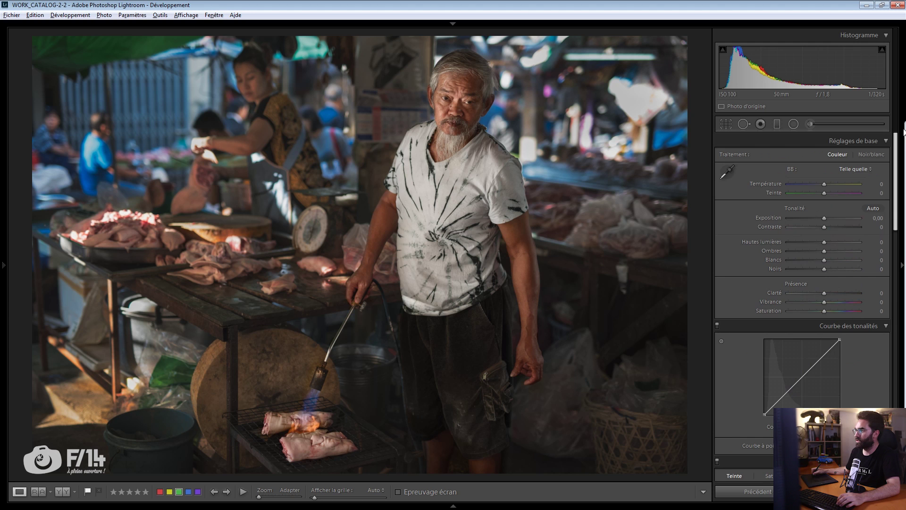
# - Try contrast +26 and vibrance −26 in Réglages de base, then reset both to zero
pyautogui.click(827, 227)
pyautogui.moveTo(828, 227); pyautogui.dragTo(838, 226)
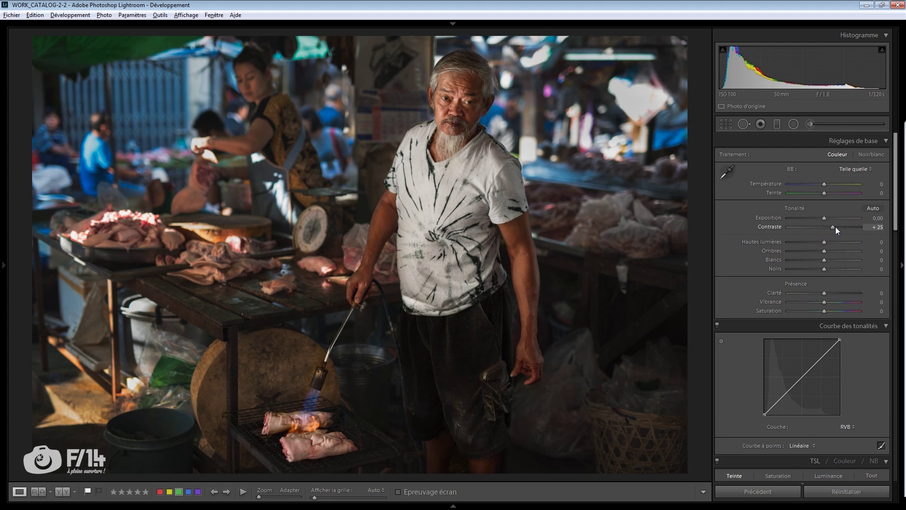
pyautogui.click(815, 302)
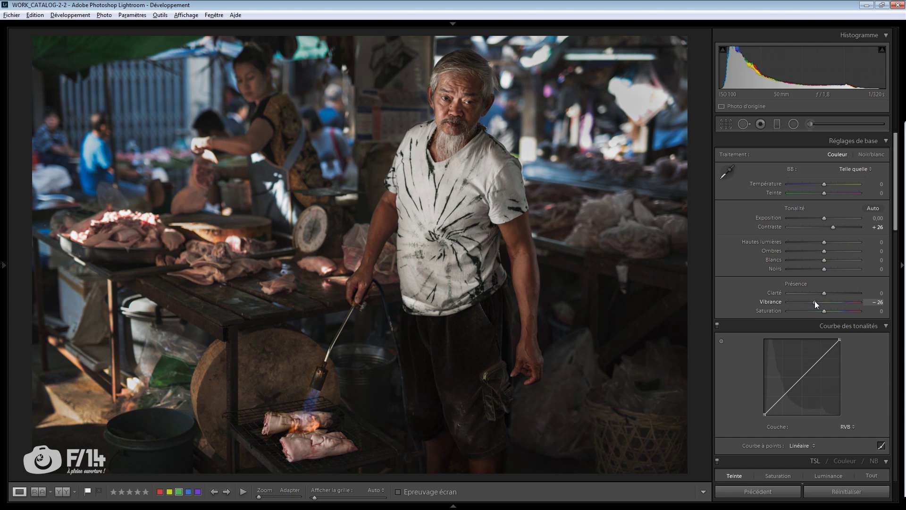
pyautogui.doubleClick(815, 302)
pyautogui.doubleClick(834, 227)
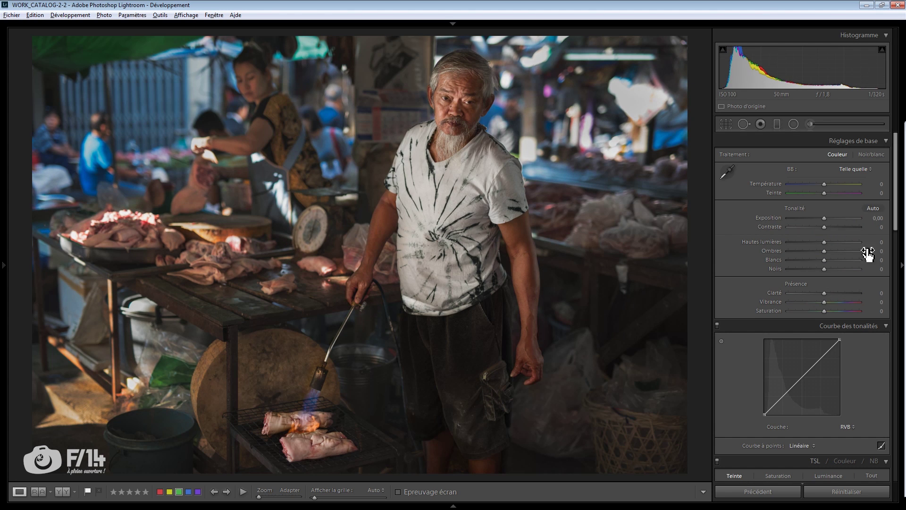
# - Try a warmer white balance of +17, undo it, and show the photo in Library loupe view
pyautogui.moveTo(818, 183); pyautogui.dragTo(830, 184)
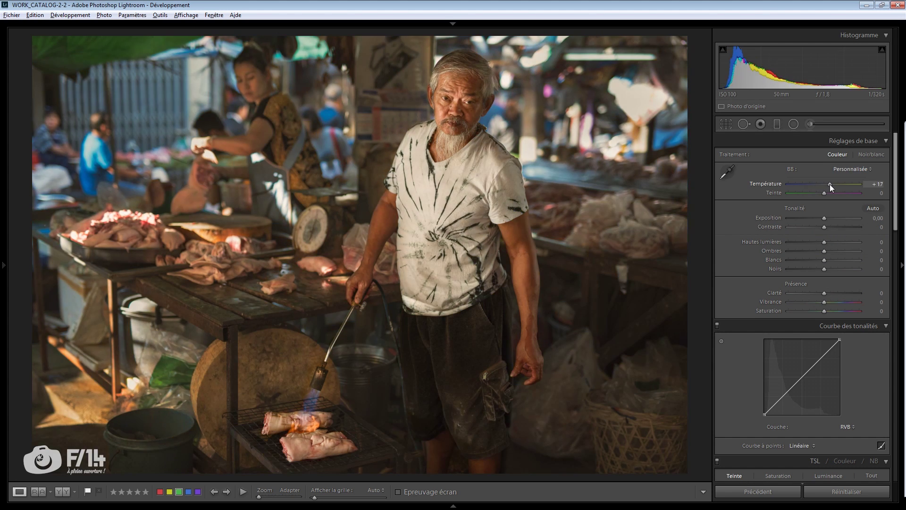
pyautogui.hotkey('ctrl', 'z')
pyautogui.scroll(-3, 887, 276)
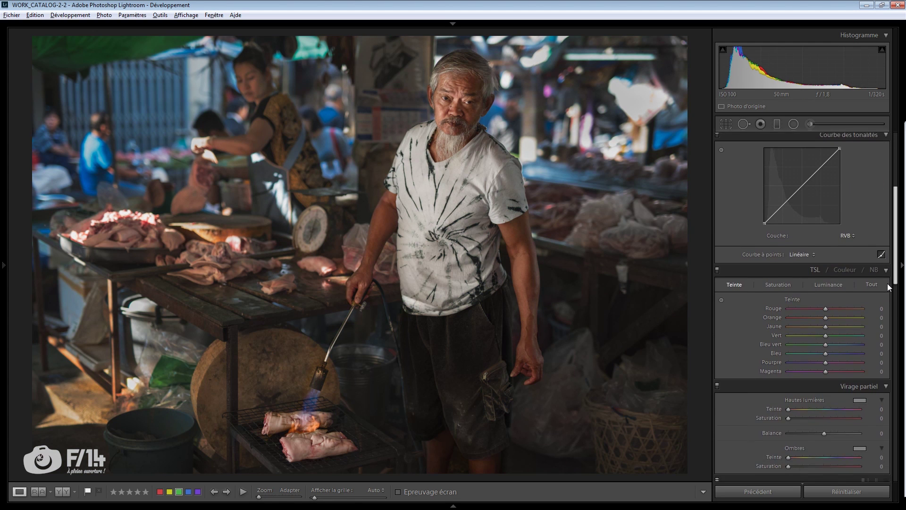
pyautogui.press('e')
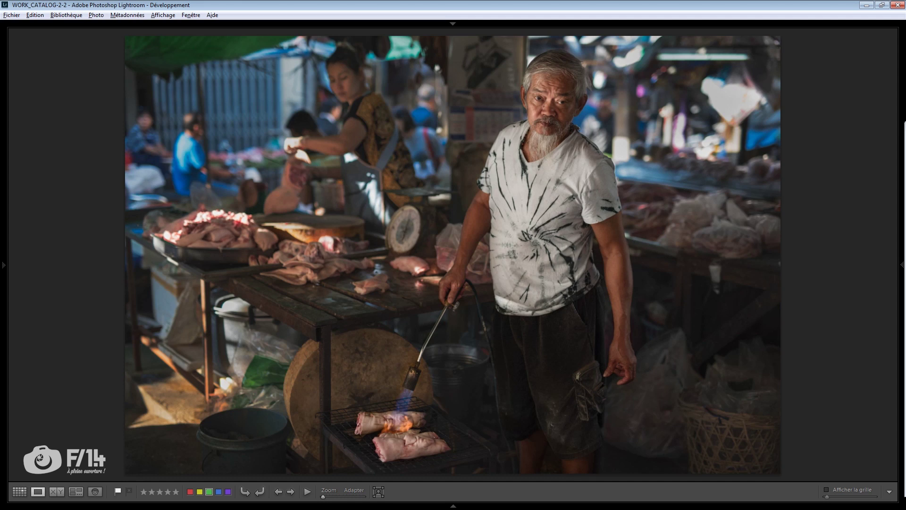
# - Show both versions of the market portrait side by side in Survey view
pyautogui.press('n')
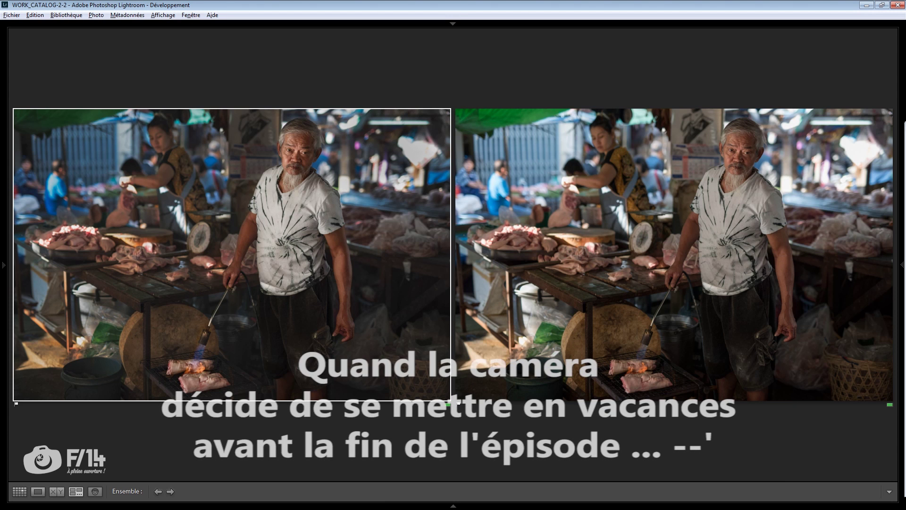